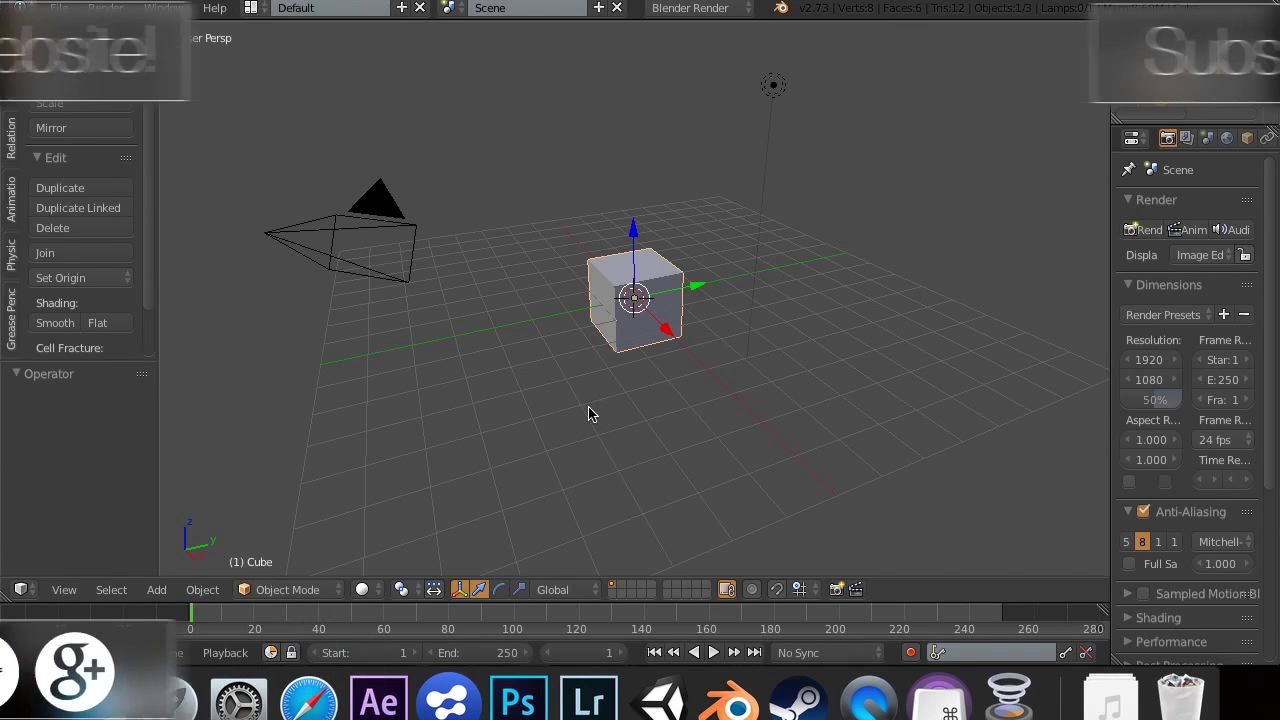
scroll(505, 198, "down", 10)
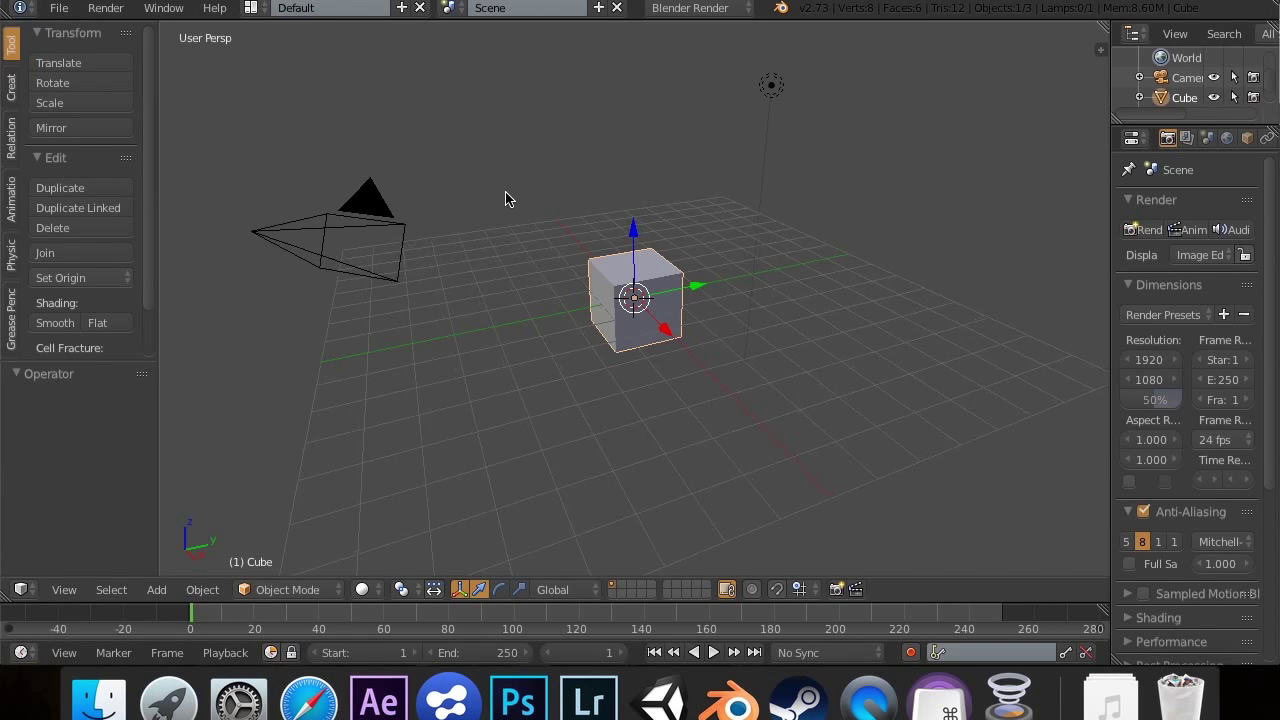
scroll(505, 198, "down", 10)
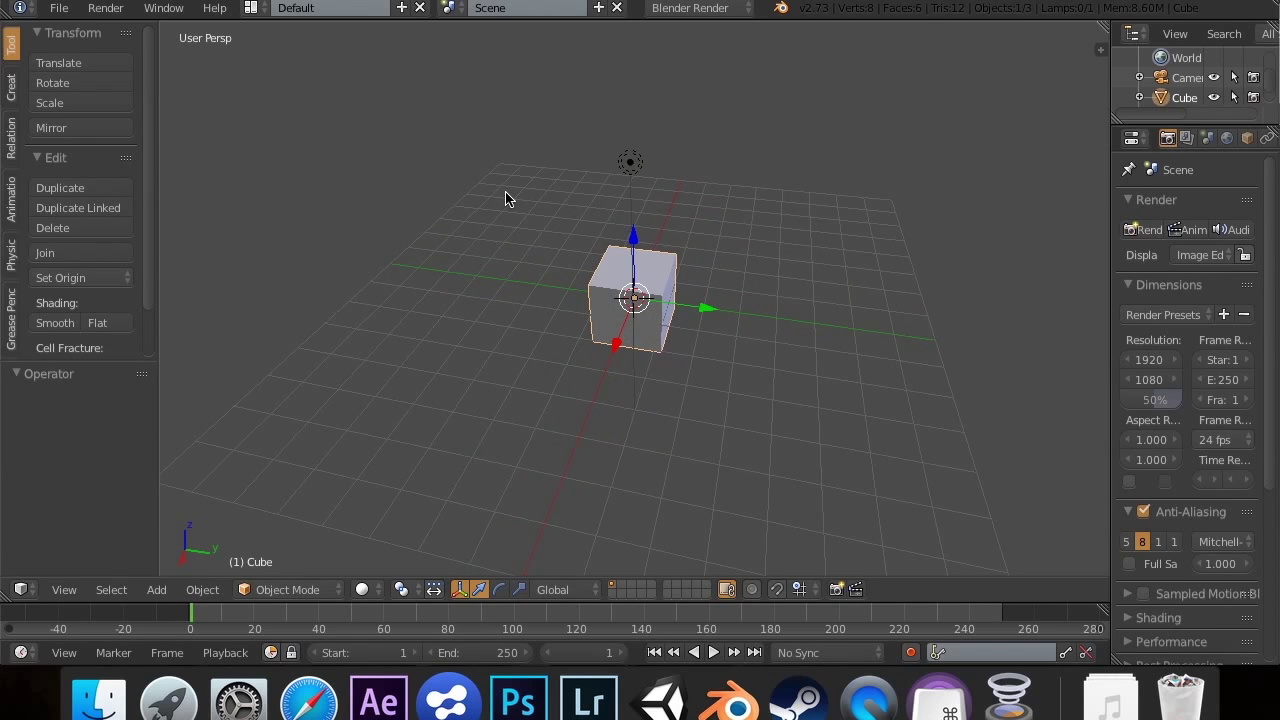
scroll(505, 198, "down", 5)
scroll(1248, 143, "down", 2)
Step: Try an Array modifier with the Fit Curve type on the cube and remove it
left_click(1255, 138)
left_click(1195, 207)
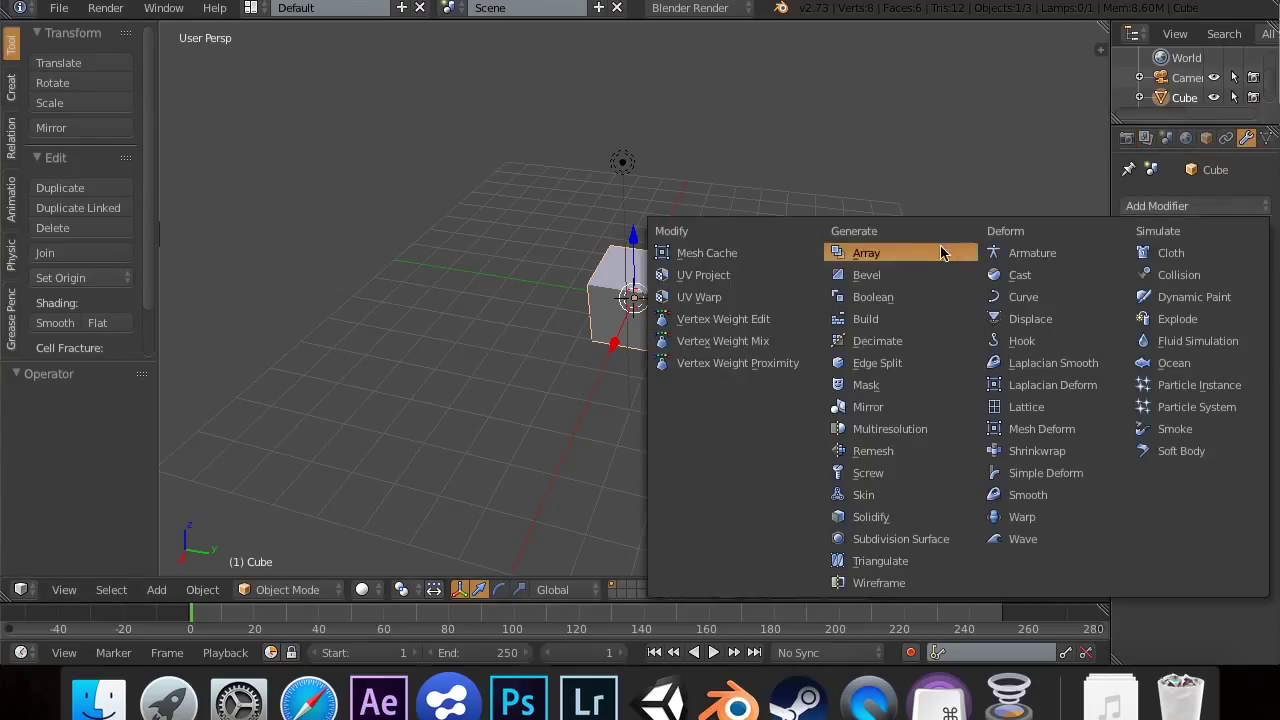
left_click(880, 252)
left_click(1205, 300)
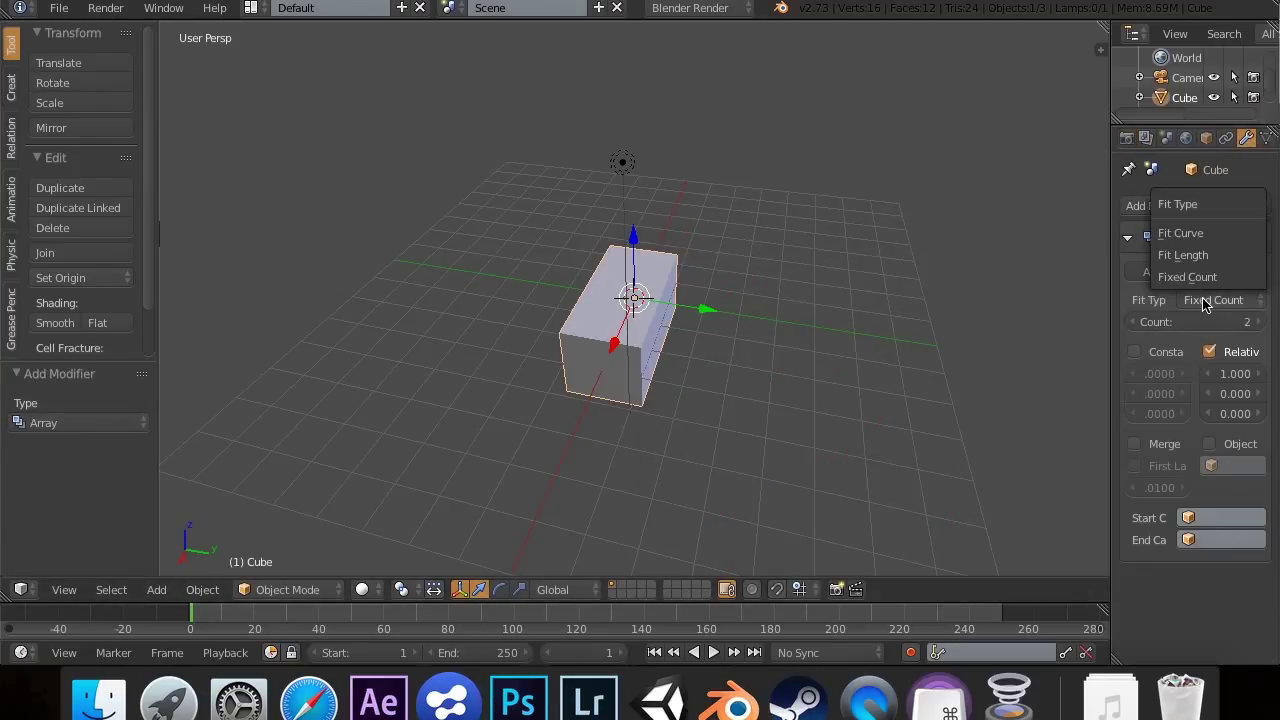
left_click(1205, 235)
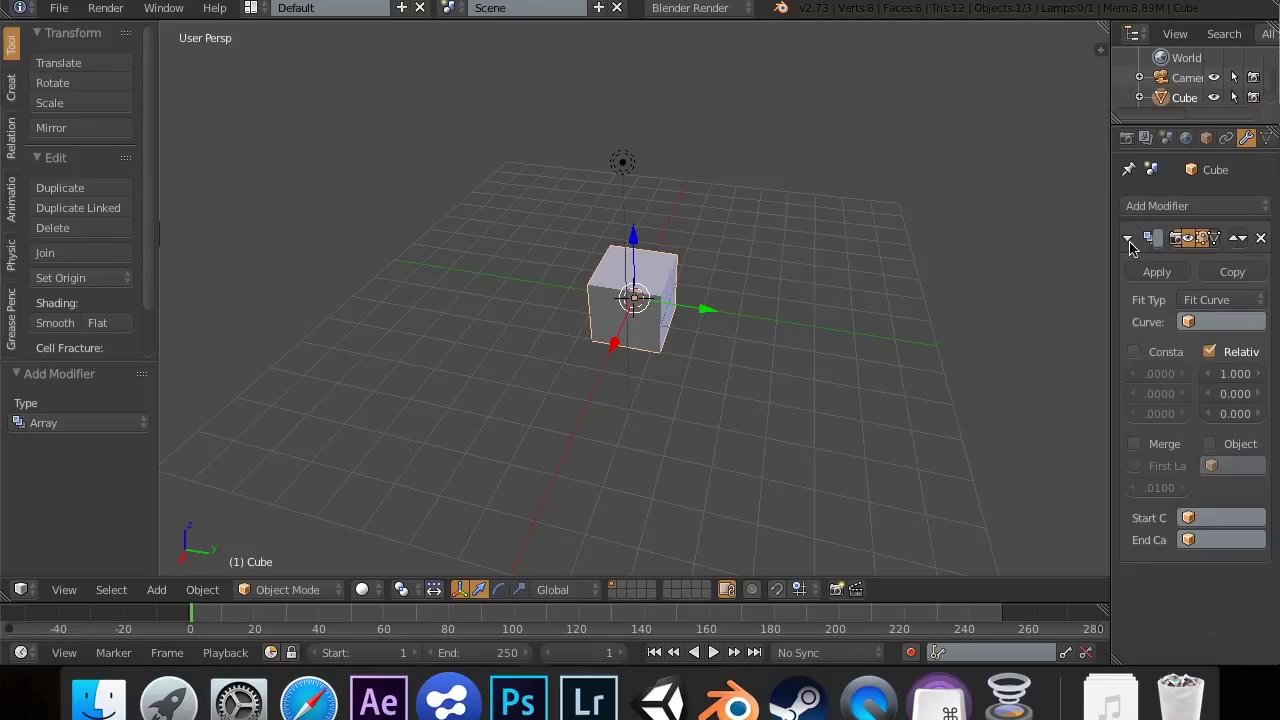
left_click(1261, 239)
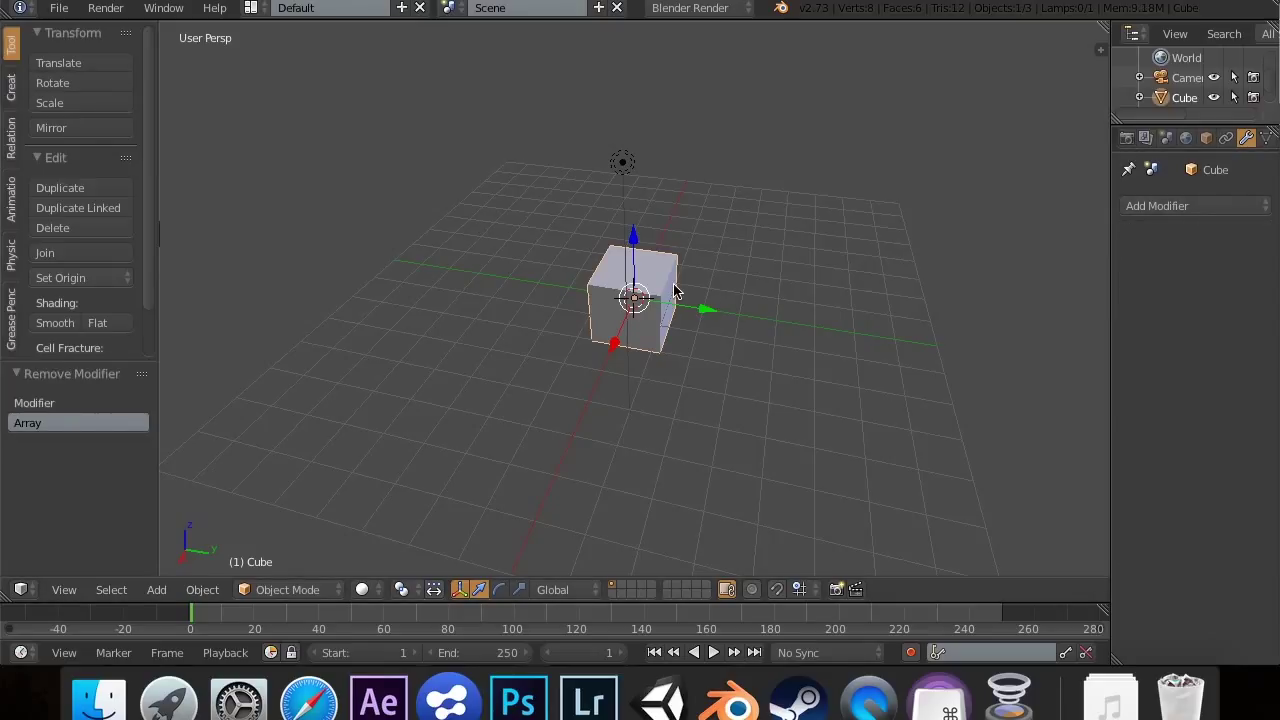
Step: Deselect the cube and add a Path curve at the scene's origin
key("shift+a")
key("a")
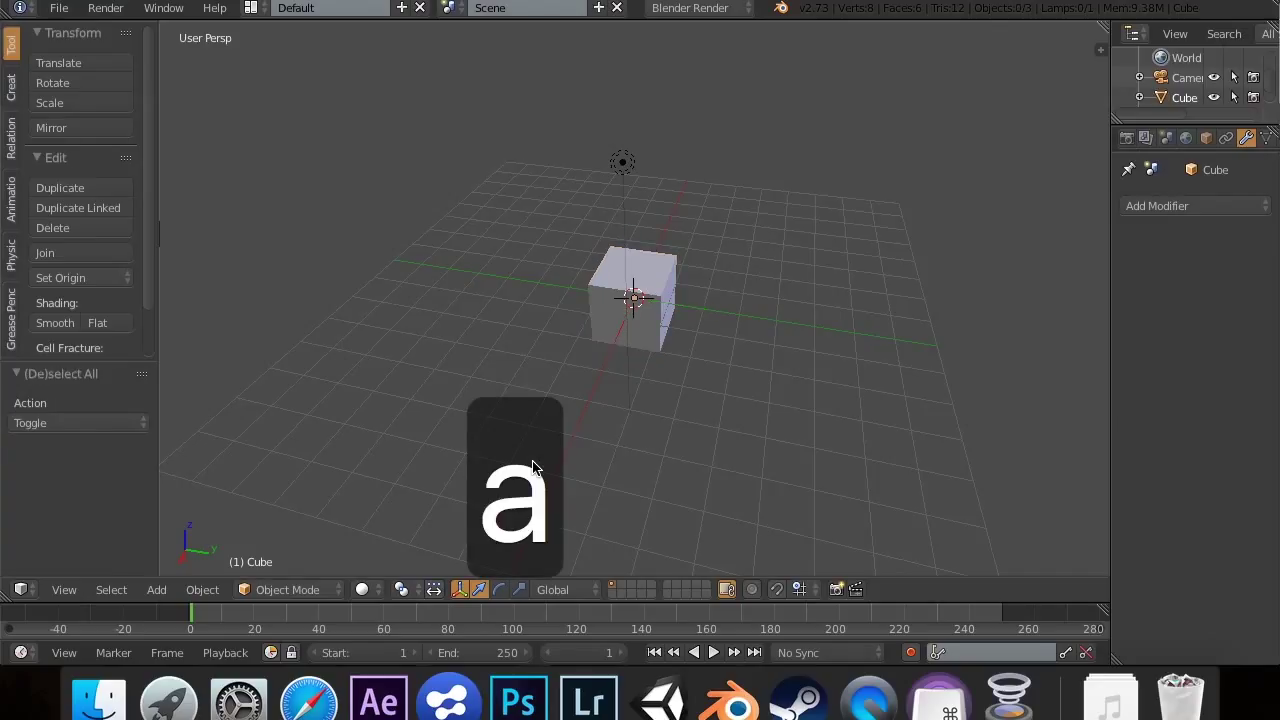
key("shift+a")
mouse_move(540, 465)
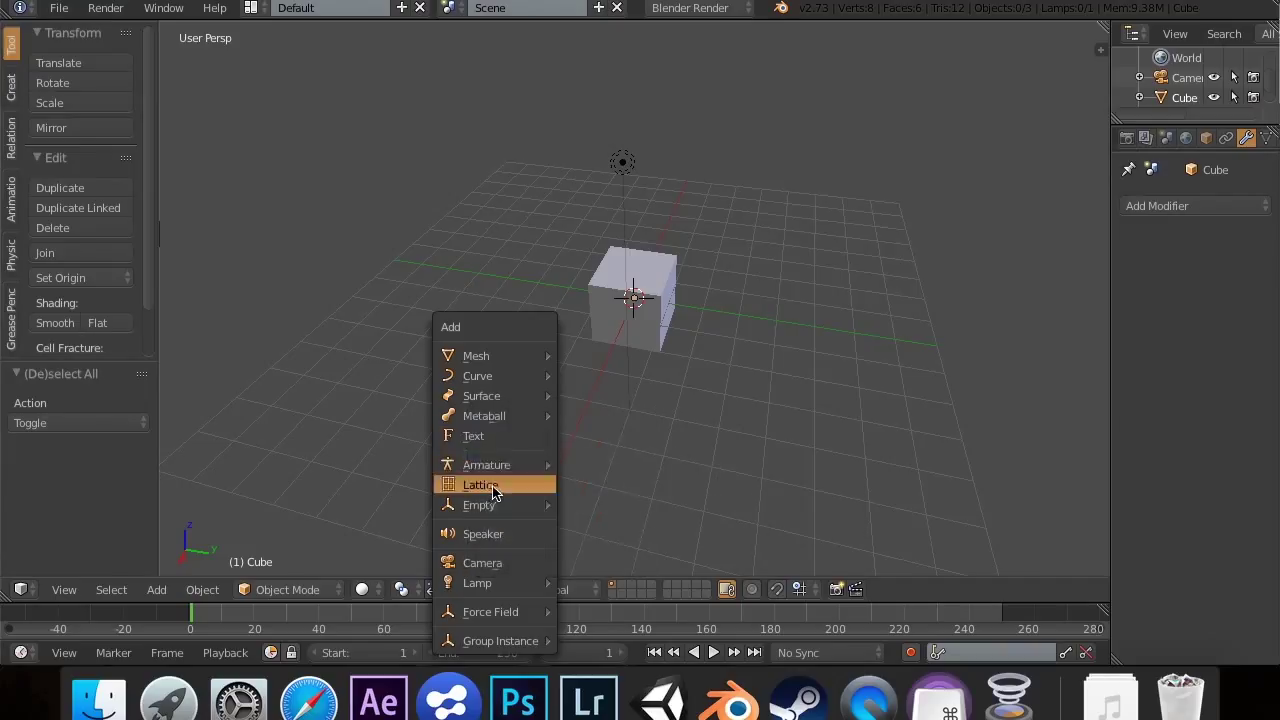
mouse_move(522, 384)
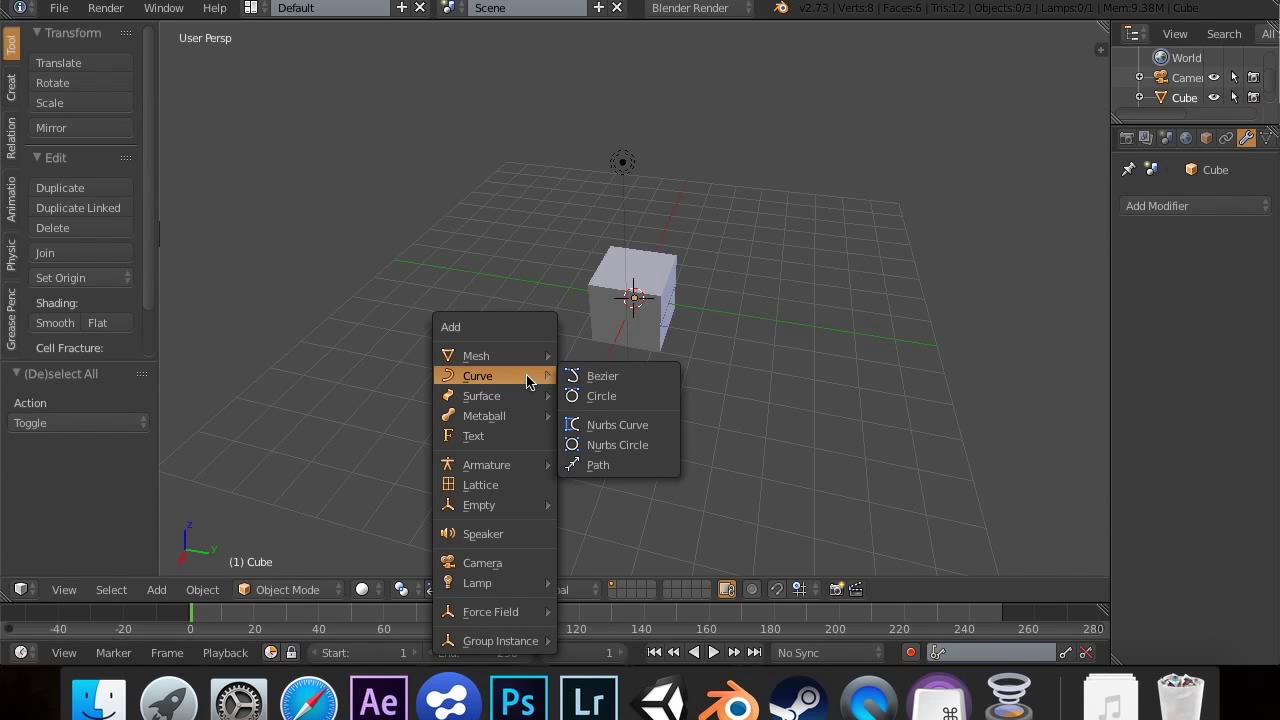
mouse_move(483, 382)
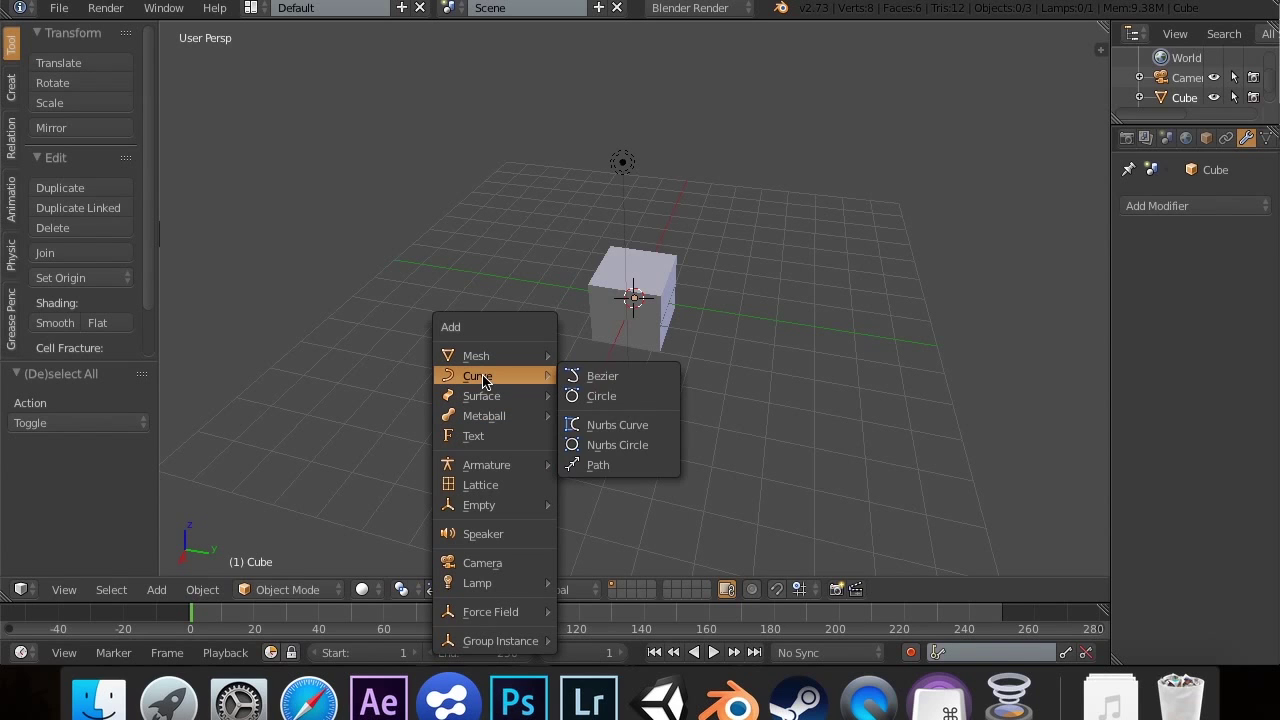
left_click(615, 465)
Step: Move the path about 4.92 units along the X axis, away from the cube
scroll(673, 375, "left", 10)
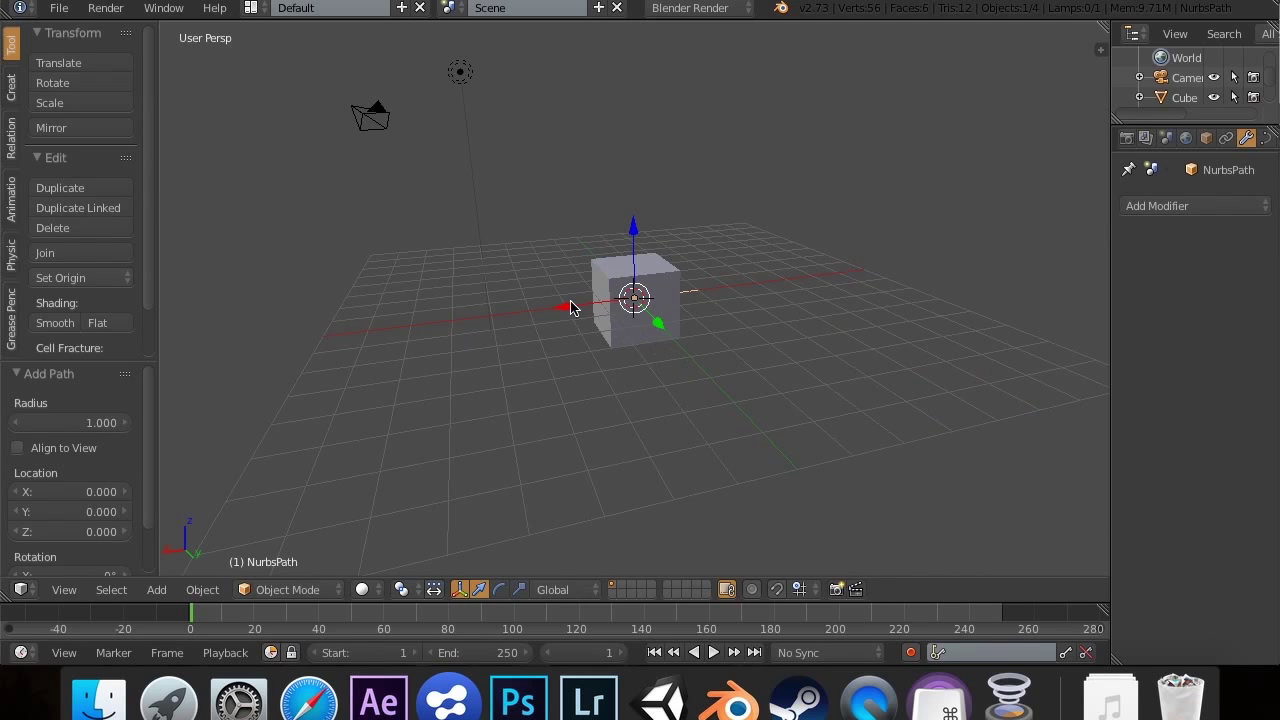
key("g")
key("x")
left_click(445, 397)
Step: Inspect the path's placement relative to the cube and look at its control points in Edit Mode
scroll(445, 397, "left", 10)
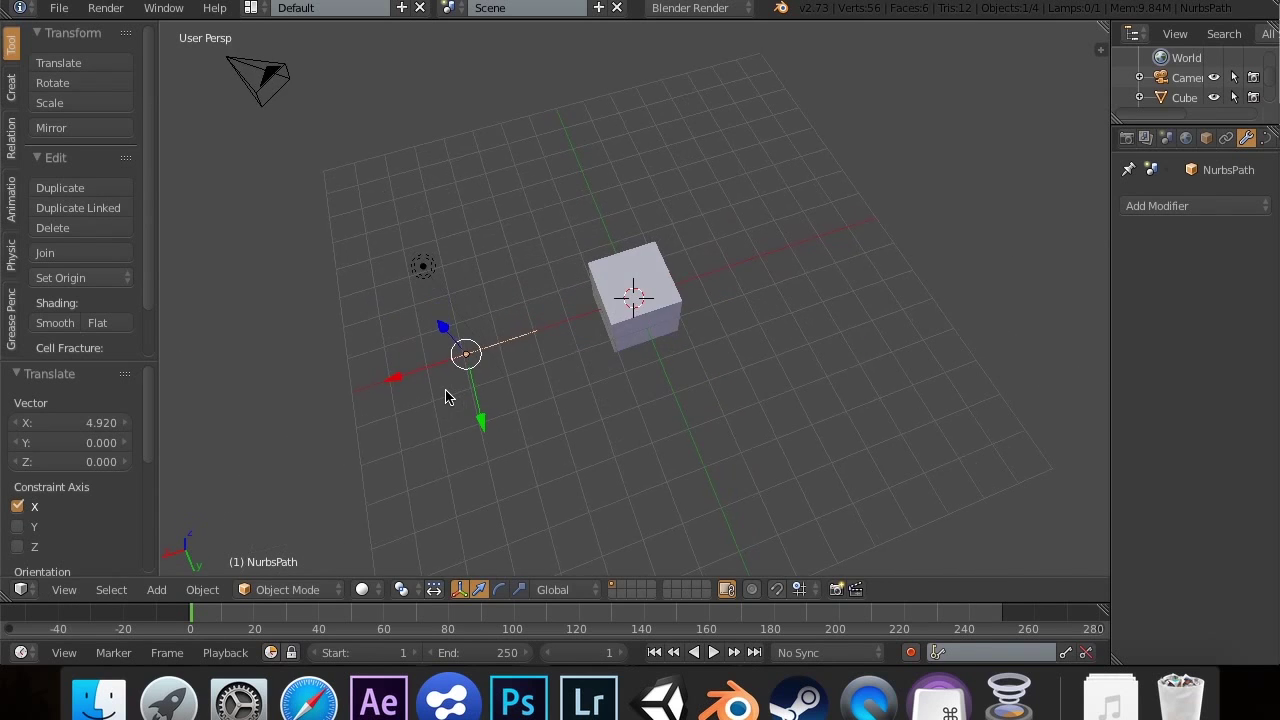
scroll(445, 397, "down", 8)
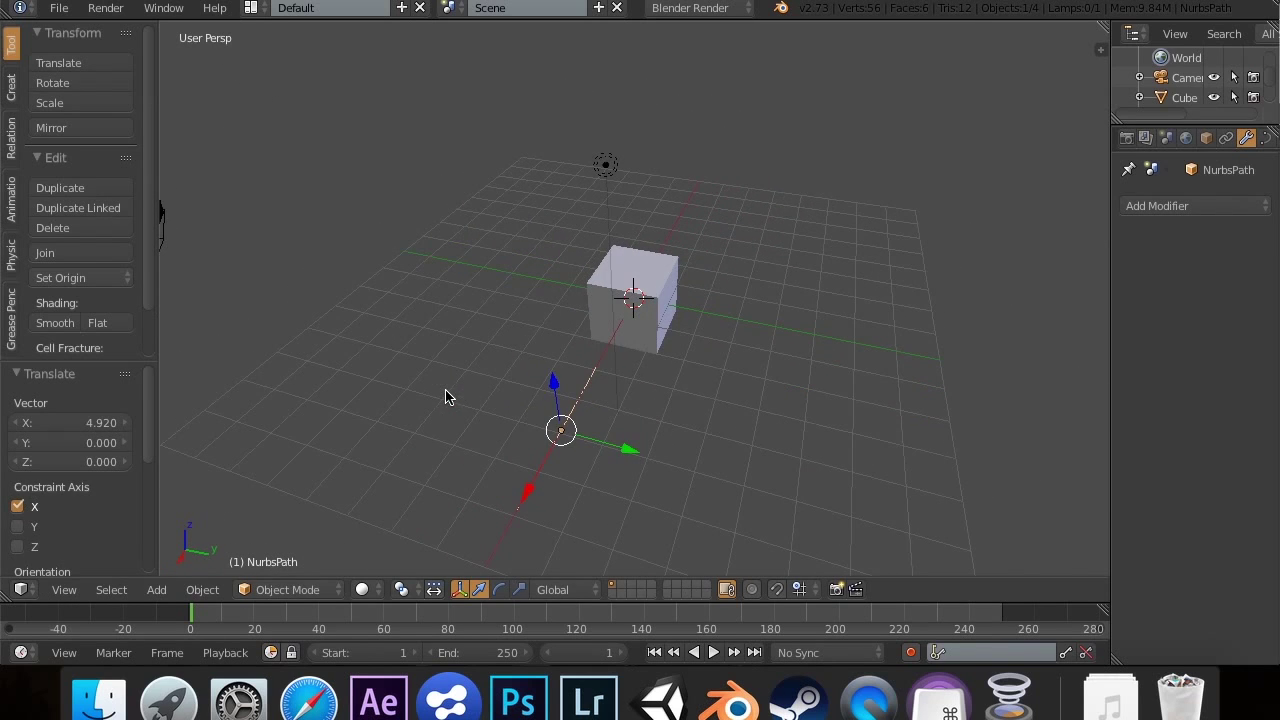
scroll(557, 381, "left", 10)
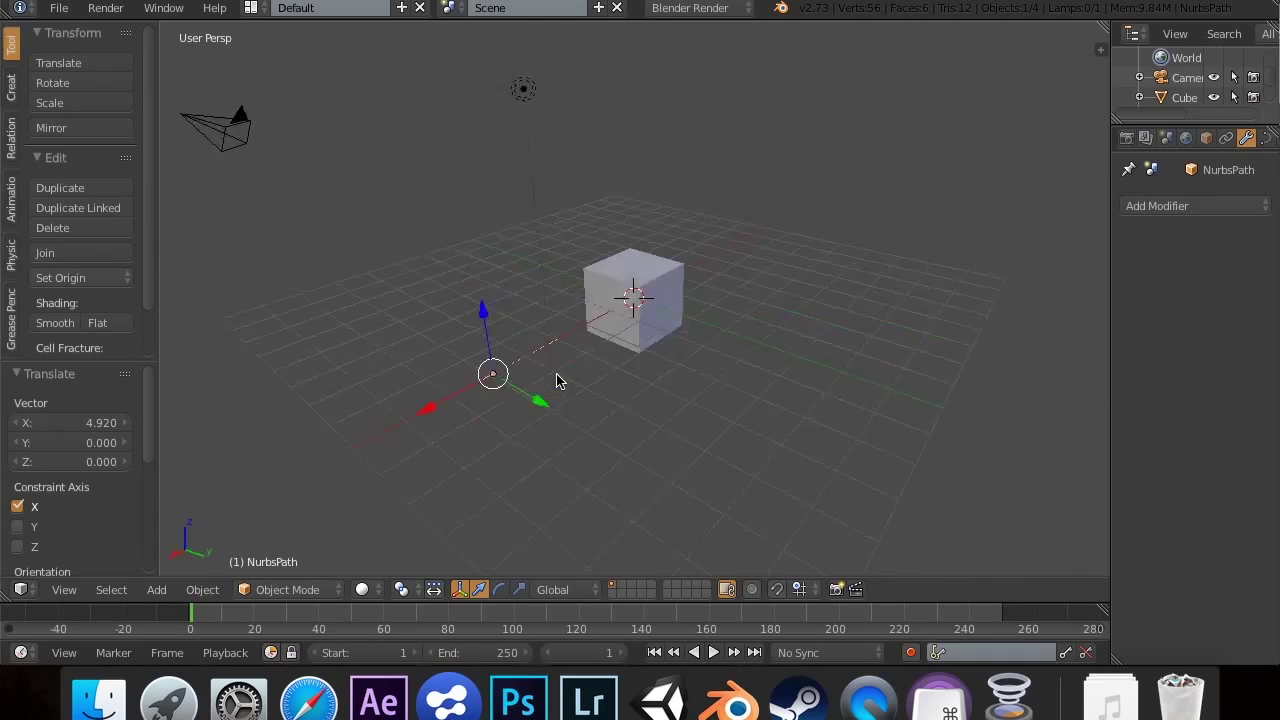
scroll(557, 381, "left", 10)
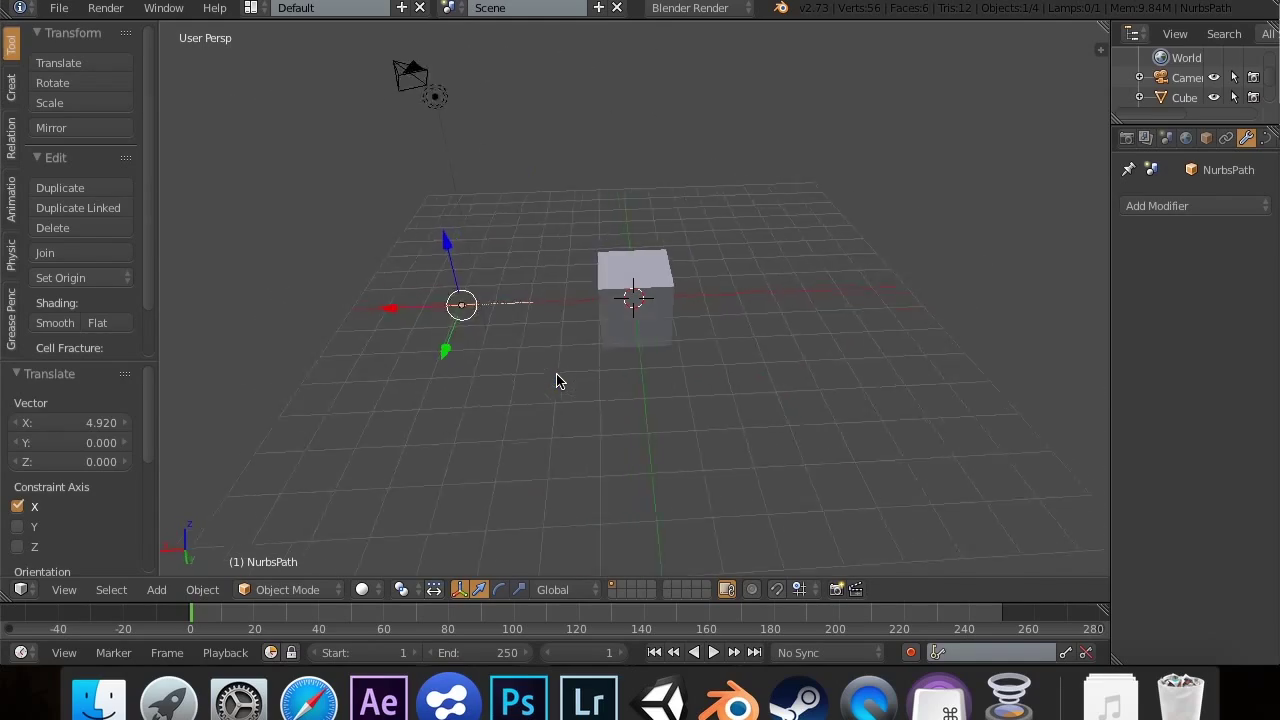
scroll(557, 381, "left", 10)
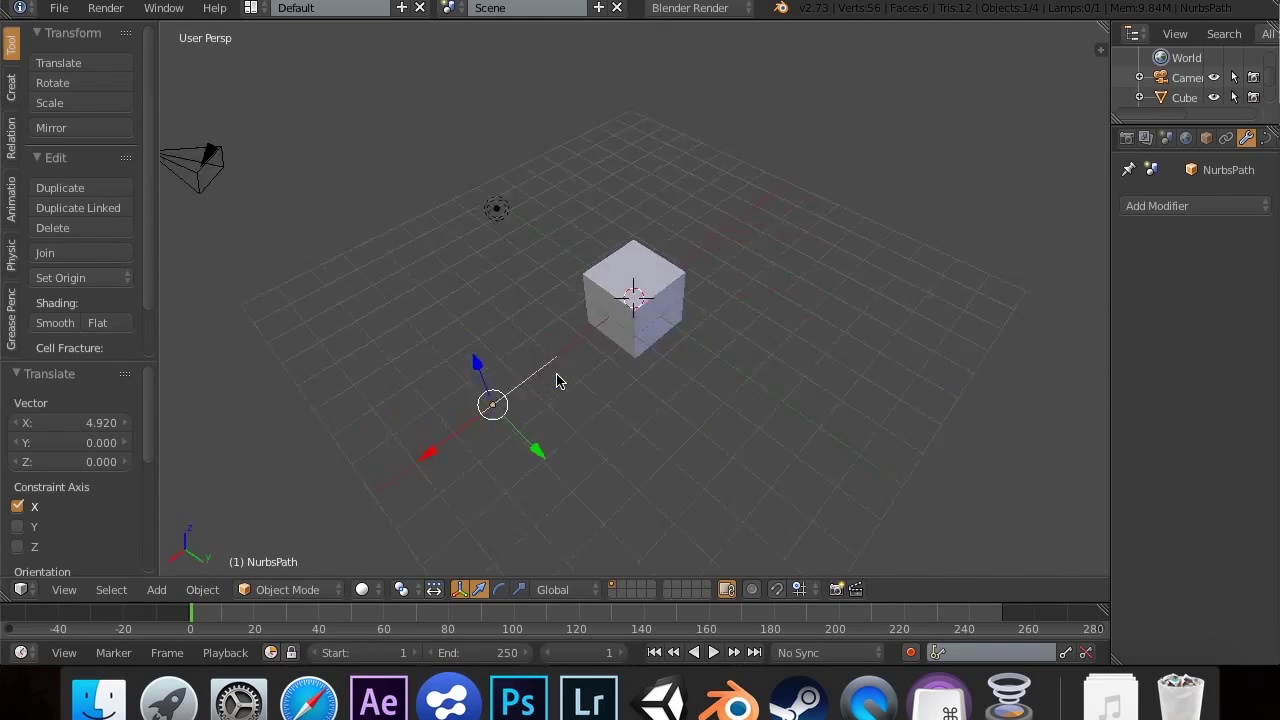
scroll(557, 381, "left", 5)
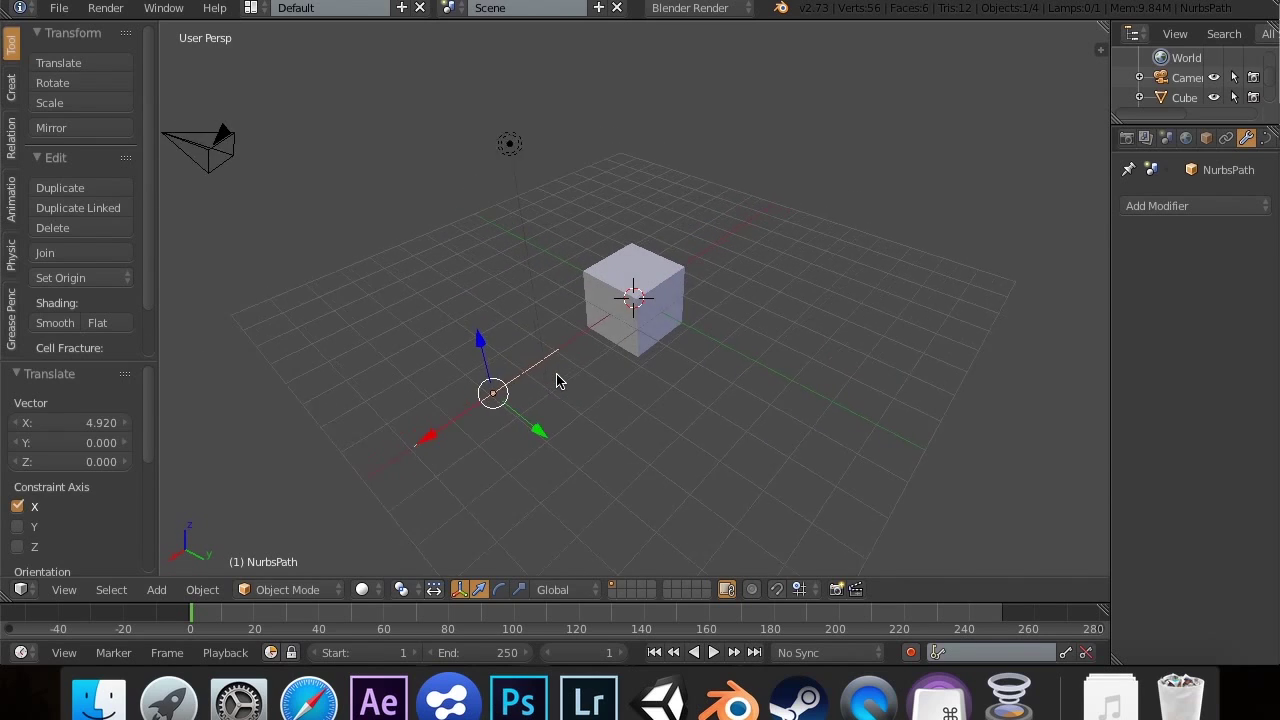
key("Tab")
scroll(568, 338, "up", 5)
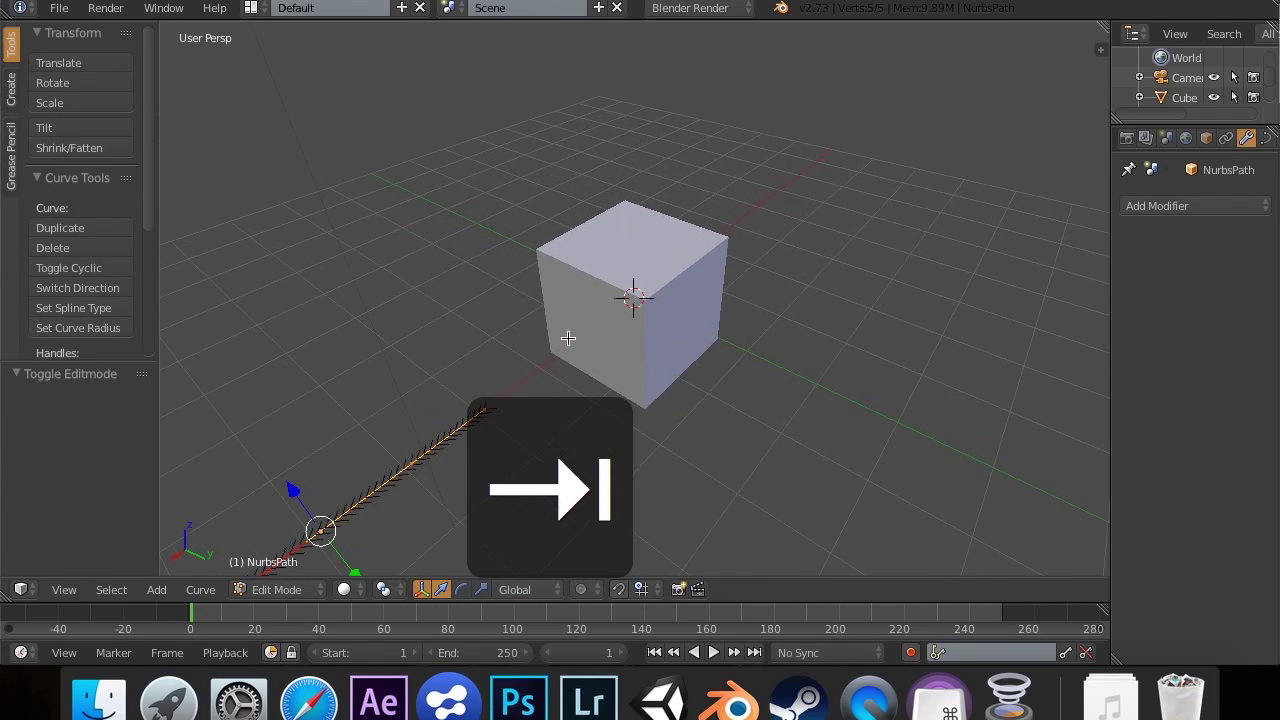
scroll(568, 338, "left", 2)
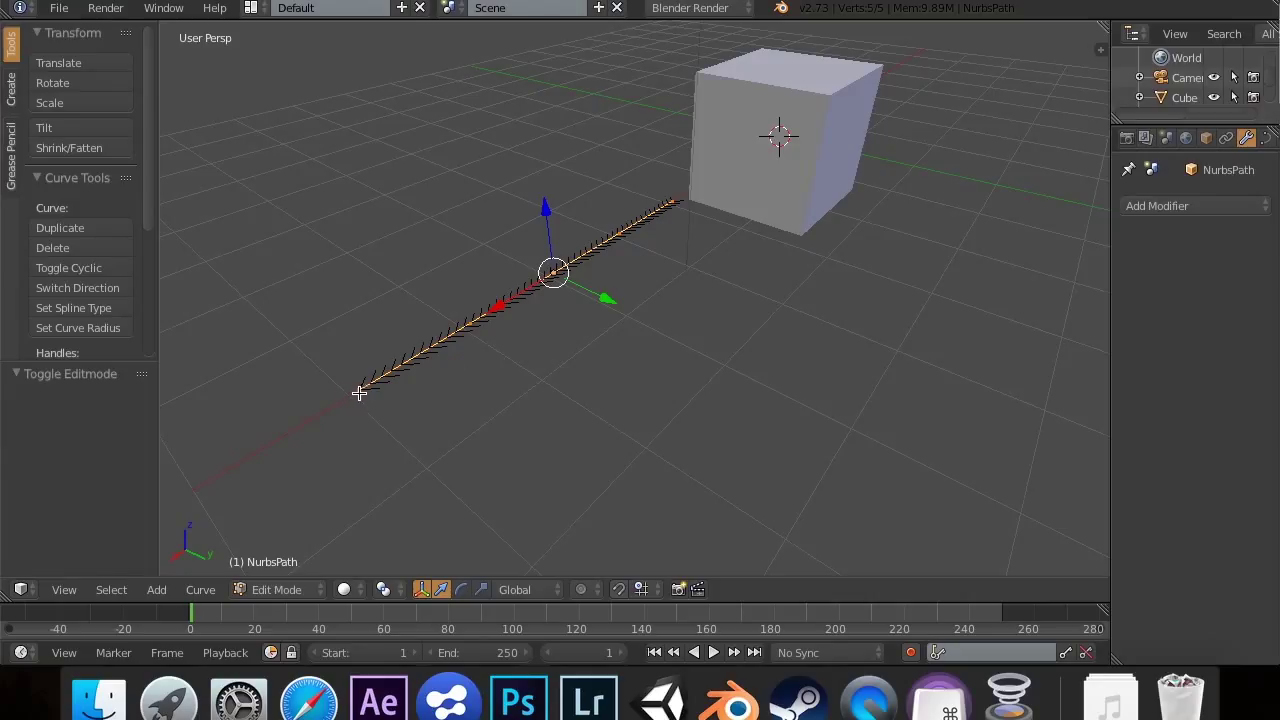
key("Tab")
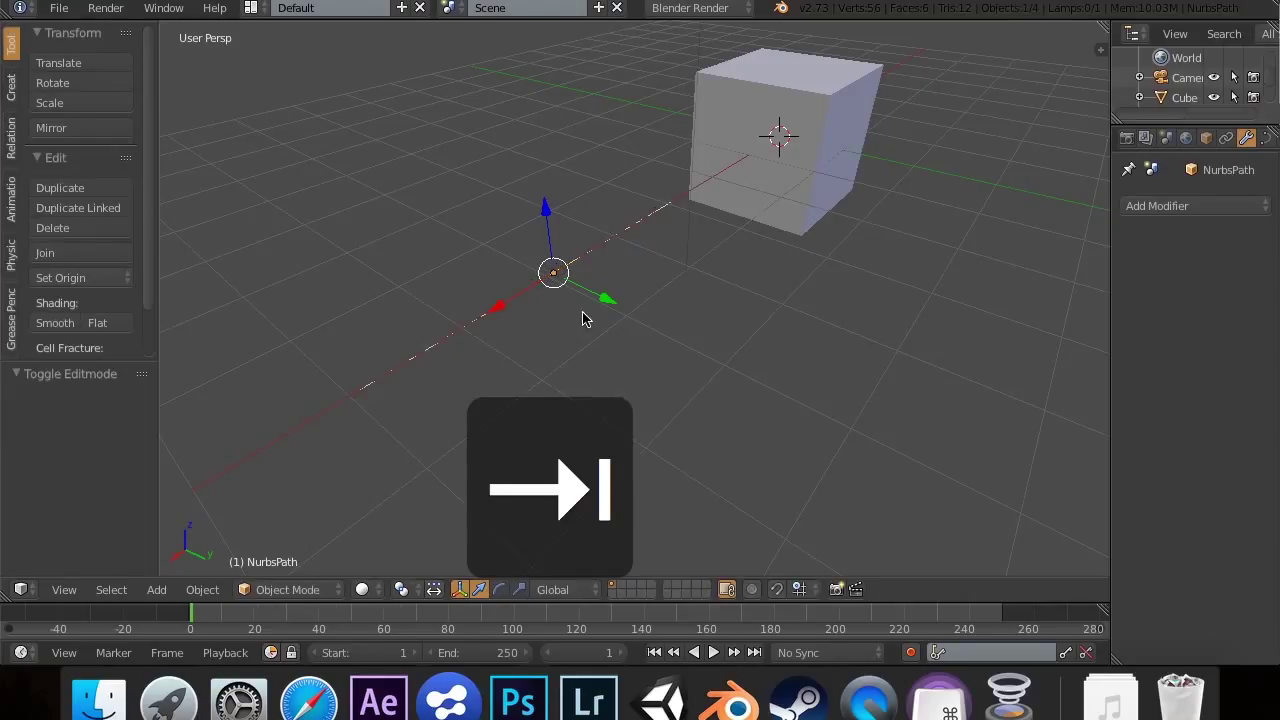
Step: Rotate the path 90 degrees around the global Z axis
key("r")
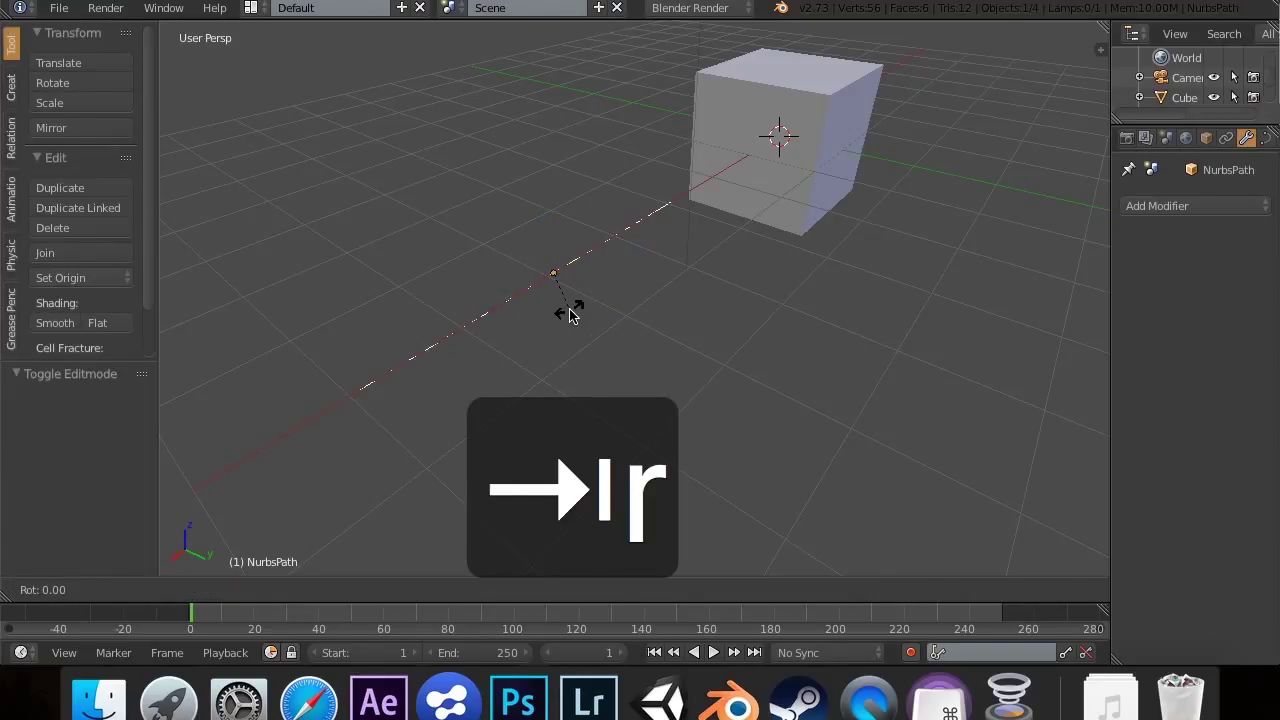
key("z")
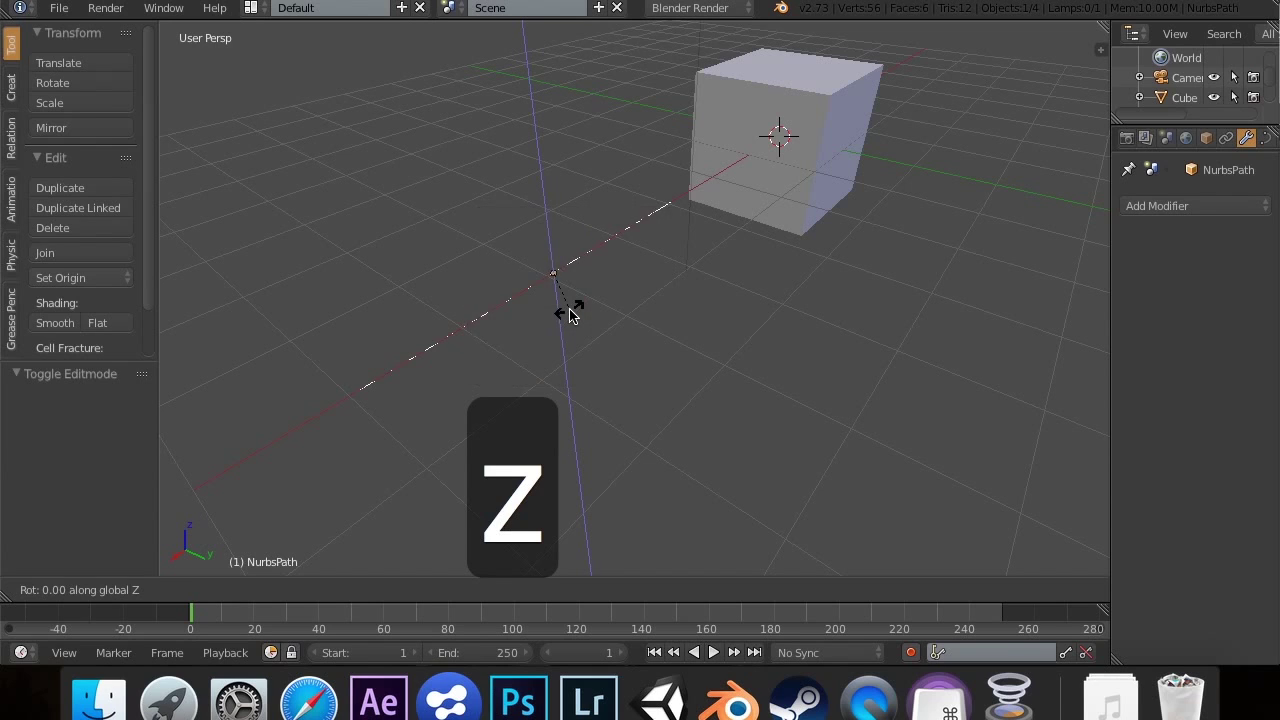
type("90")
key("Return")
Step: In Edit Mode, raise the path's end control point on the positive Y side along Z and shift it about -1.16 units along X
key("Tab")
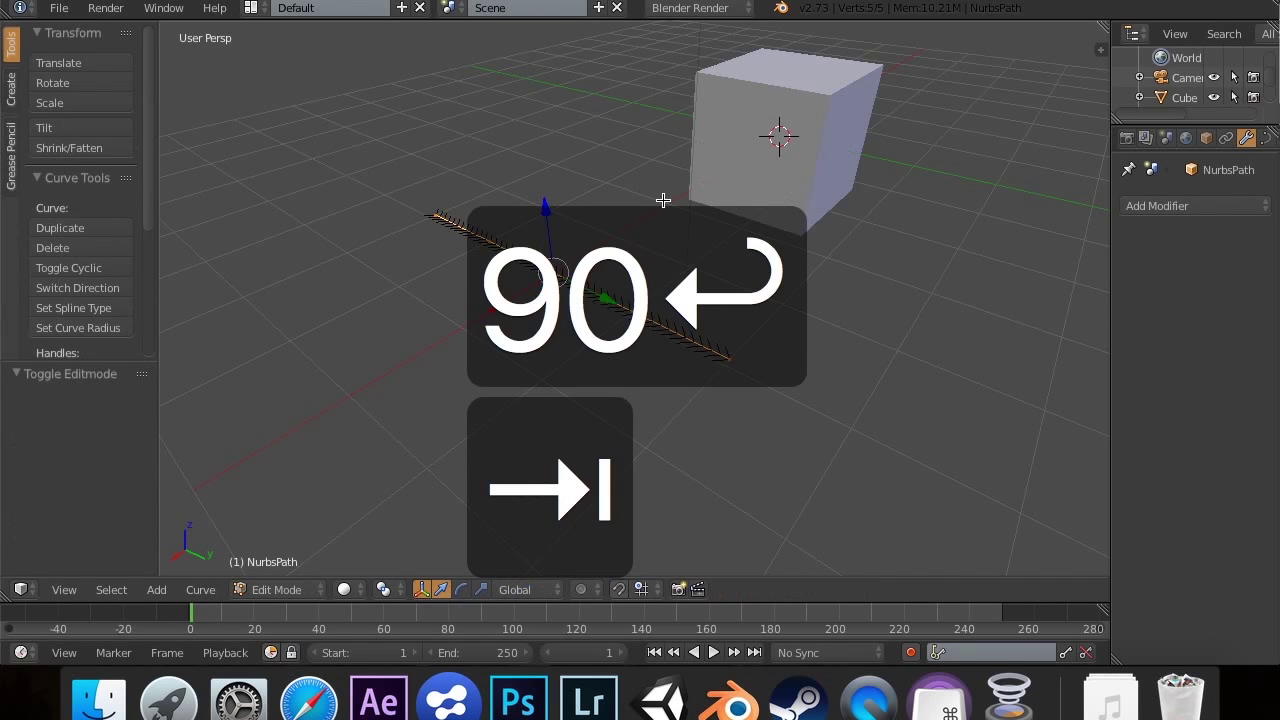
right_click(728, 360)
middle_click_drag(729, 363, 871, 443)
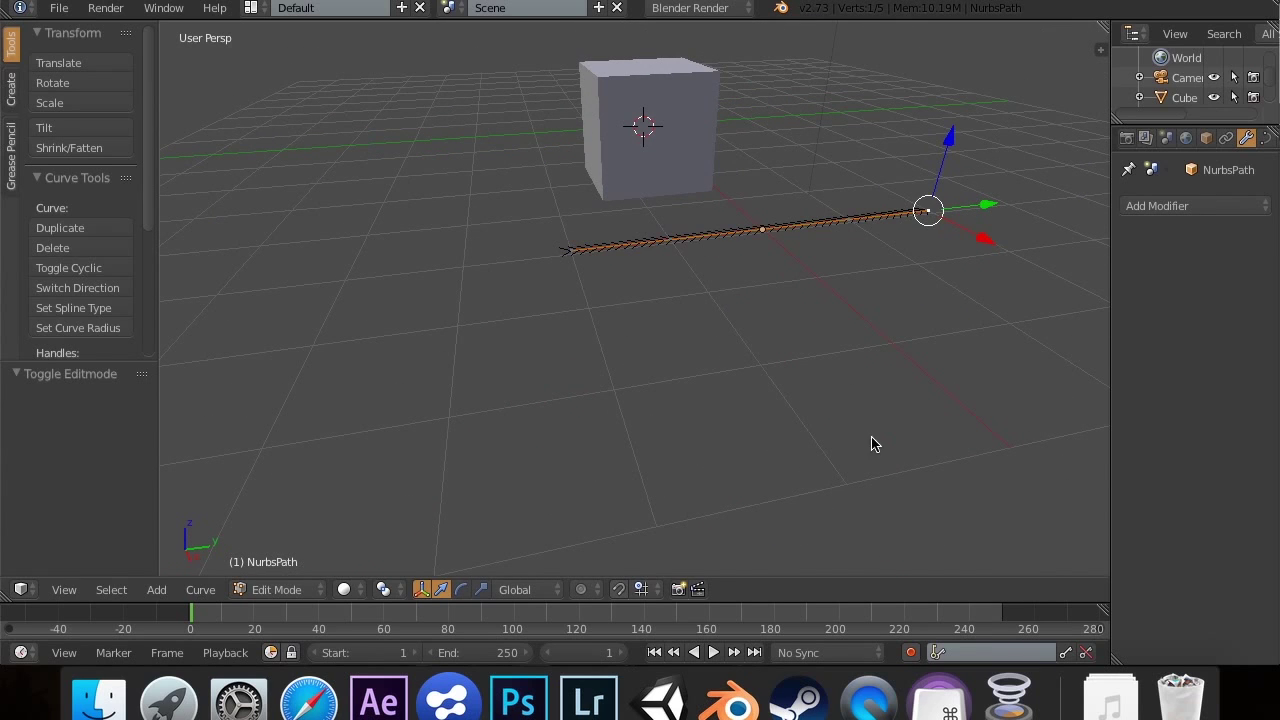
key("g")
key("z")
left_click(952, 88)
key("g")
key("x")
left_click(925, 151)
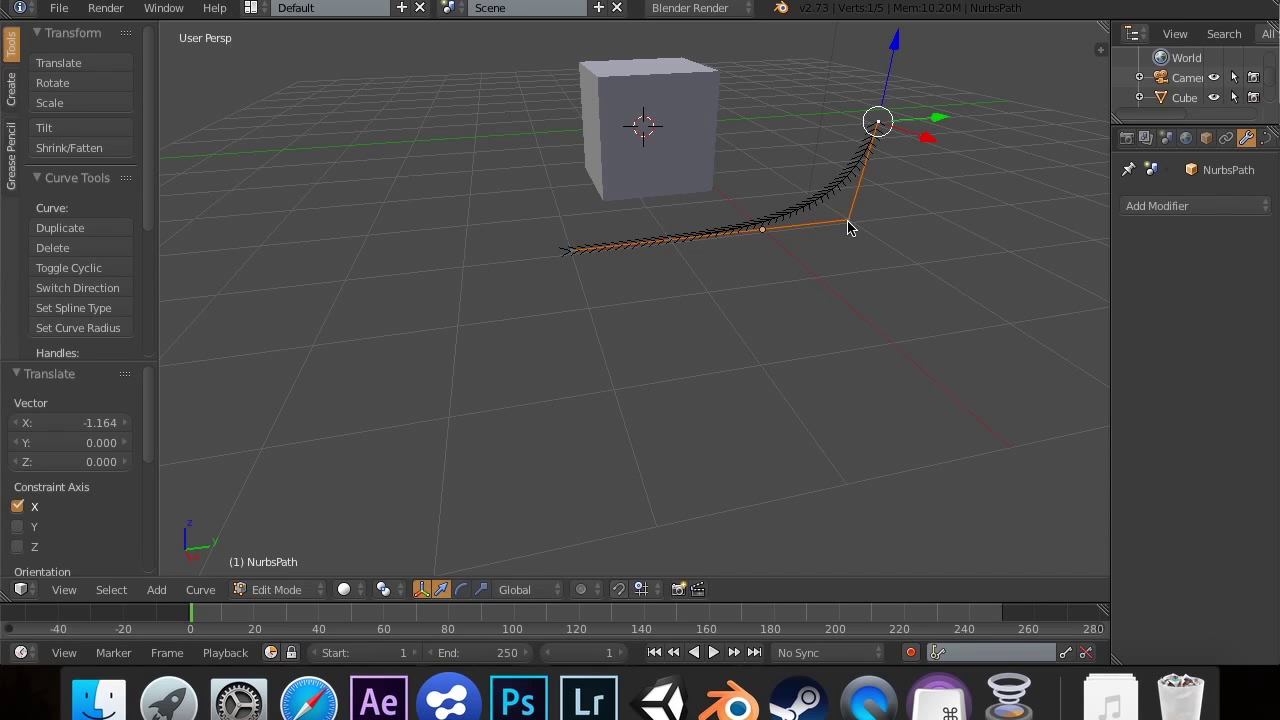
Step: Move the control point next to the raised end about 0.55 units along X
scroll(786, 275, "right", 5)
scroll(786, 277, "right", 1)
right_click(850, 175)
key("g")
key("x")
left_click(962, 194)
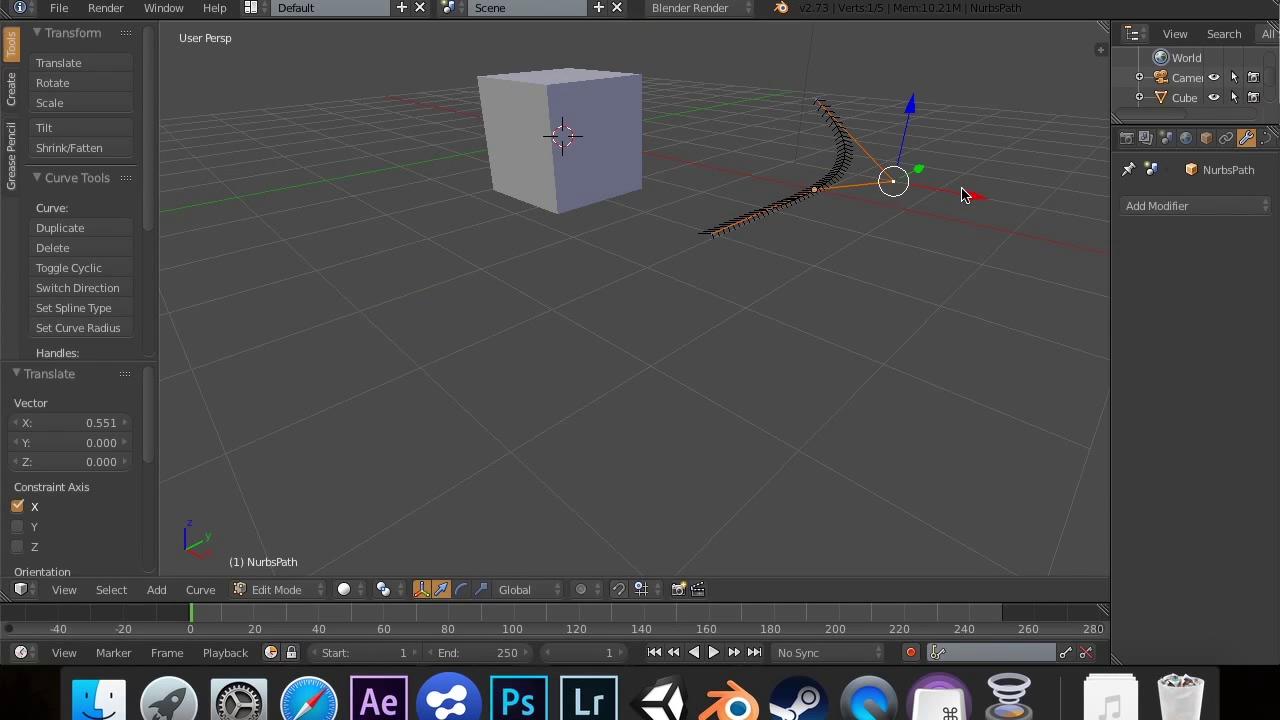
Step: From the top view, move the path's middle control point about -1.17 units along X
key("KP_7")
right_click(826, 226)
key("g")
key("x")
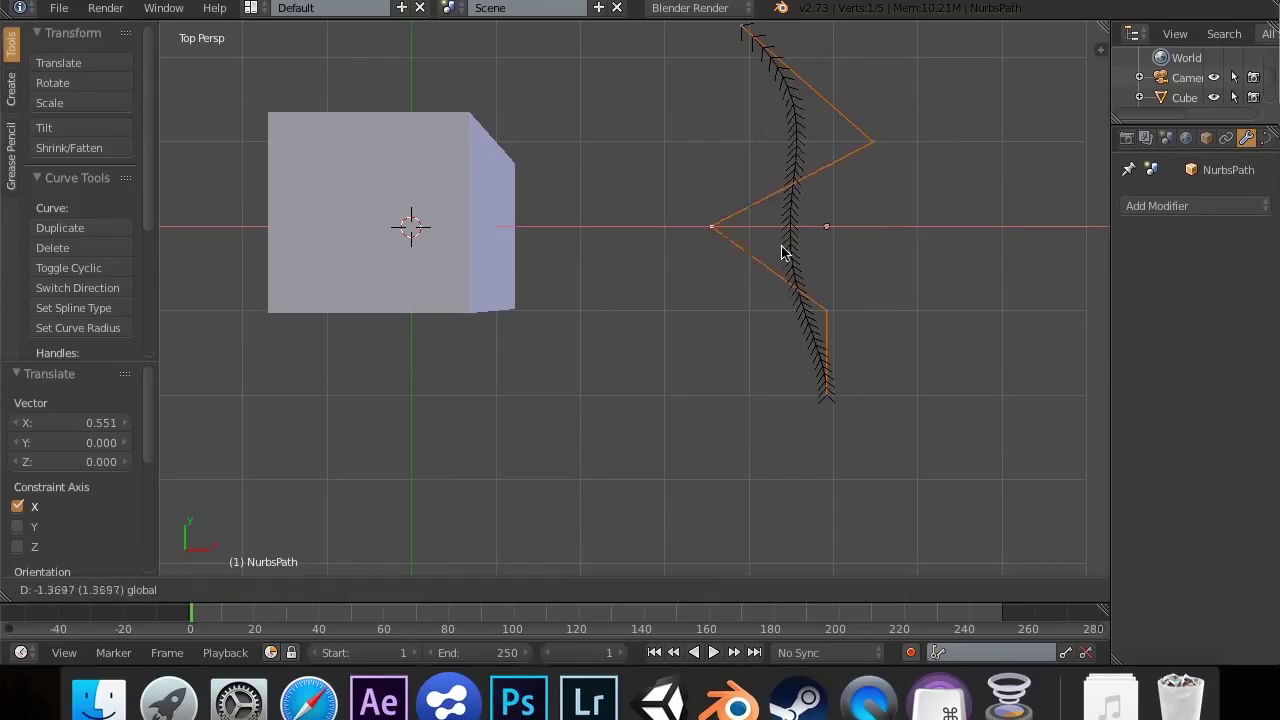
left_click(797, 253)
Step: Move the fourth control point, on the negative Y side of the middle one, about 0.25 units along Y
right_click(826, 307)
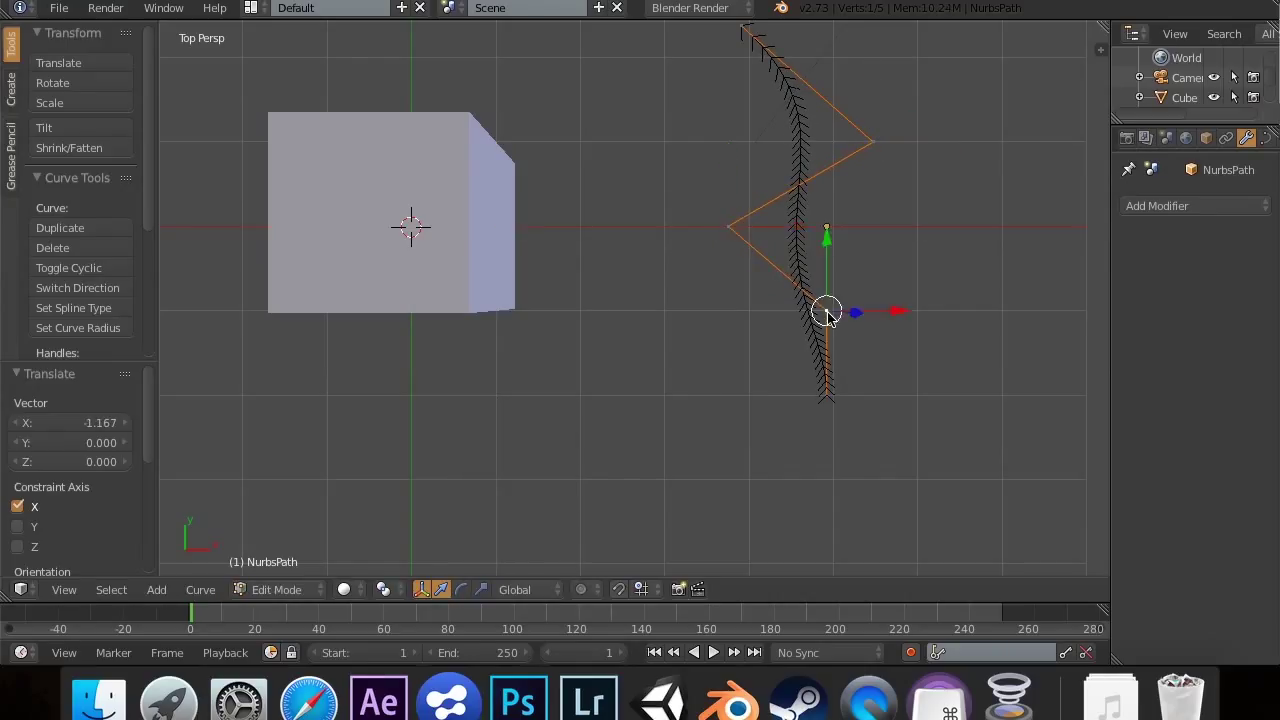
key("g")
key("y")
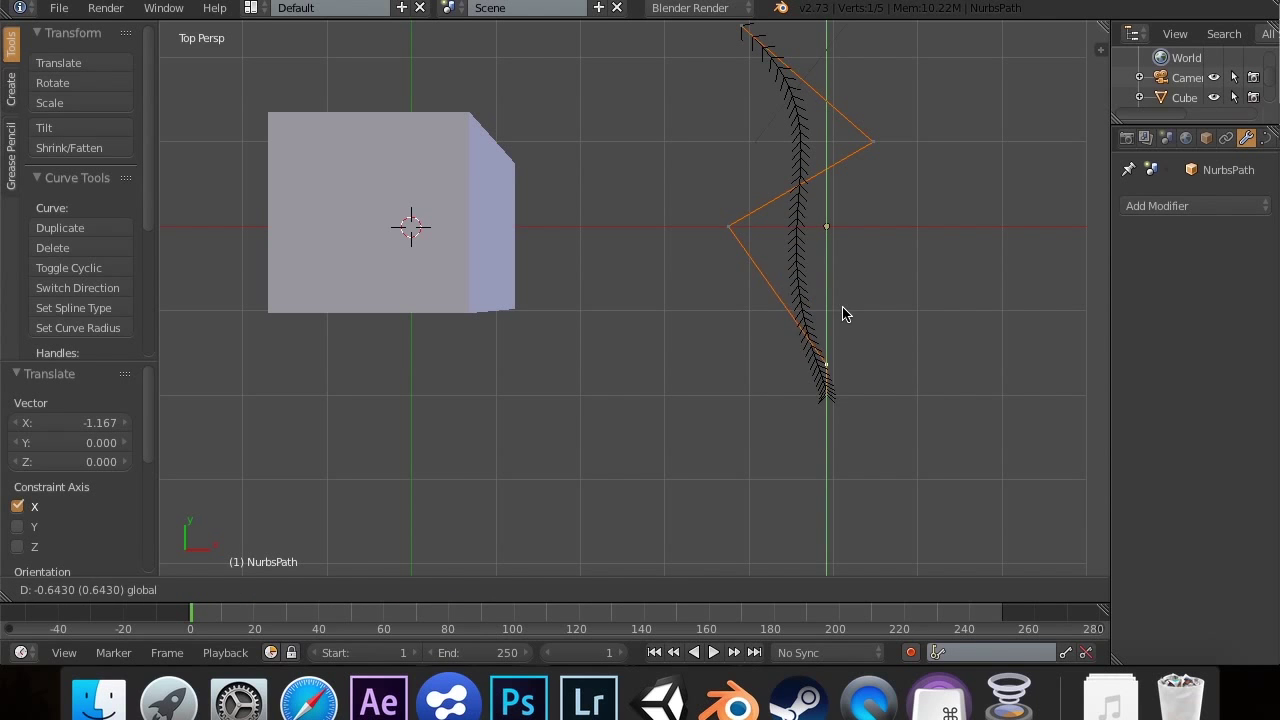
left_click(834, 237)
Step: Lower the path's end control point on the negative Y side about 0.54 units along Z
middle_click_drag(834, 237, 840, 250)
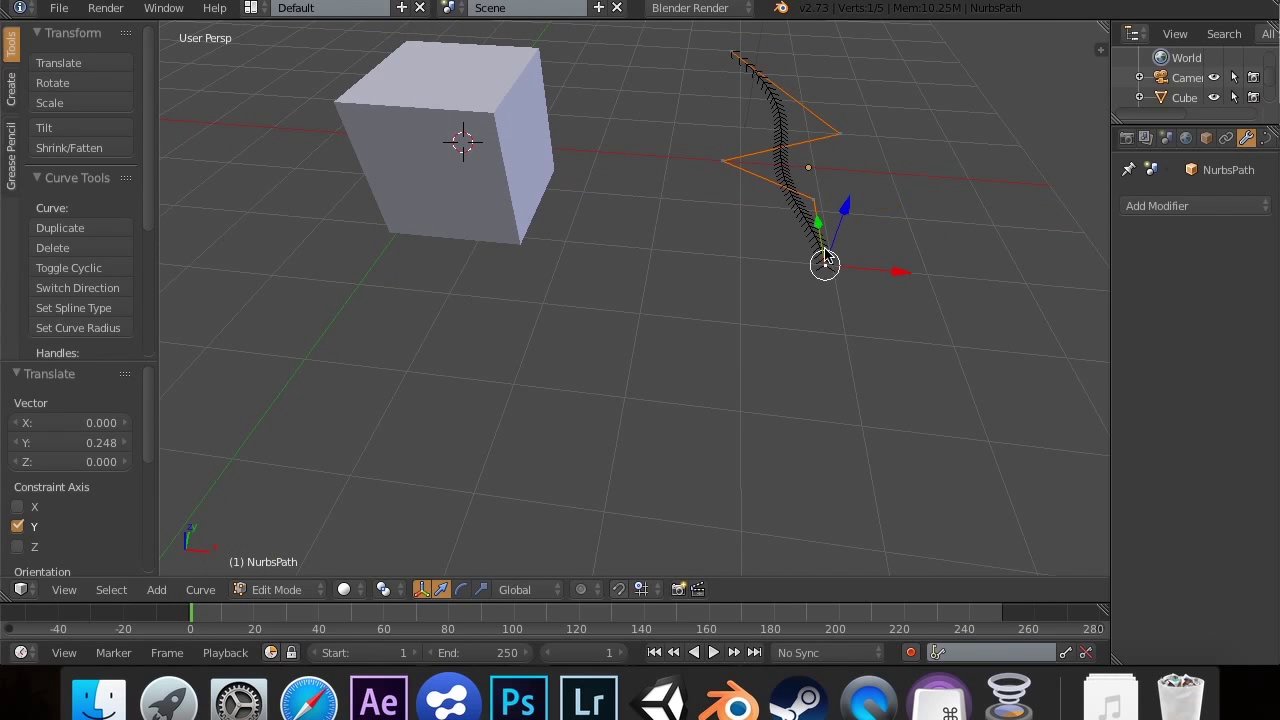
key("g")
key("z")
left_click(845, 256)
Step: Move the control point next to the lowered end about -1.72 units along X
middle_click_drag(845, 256, 833, 206)
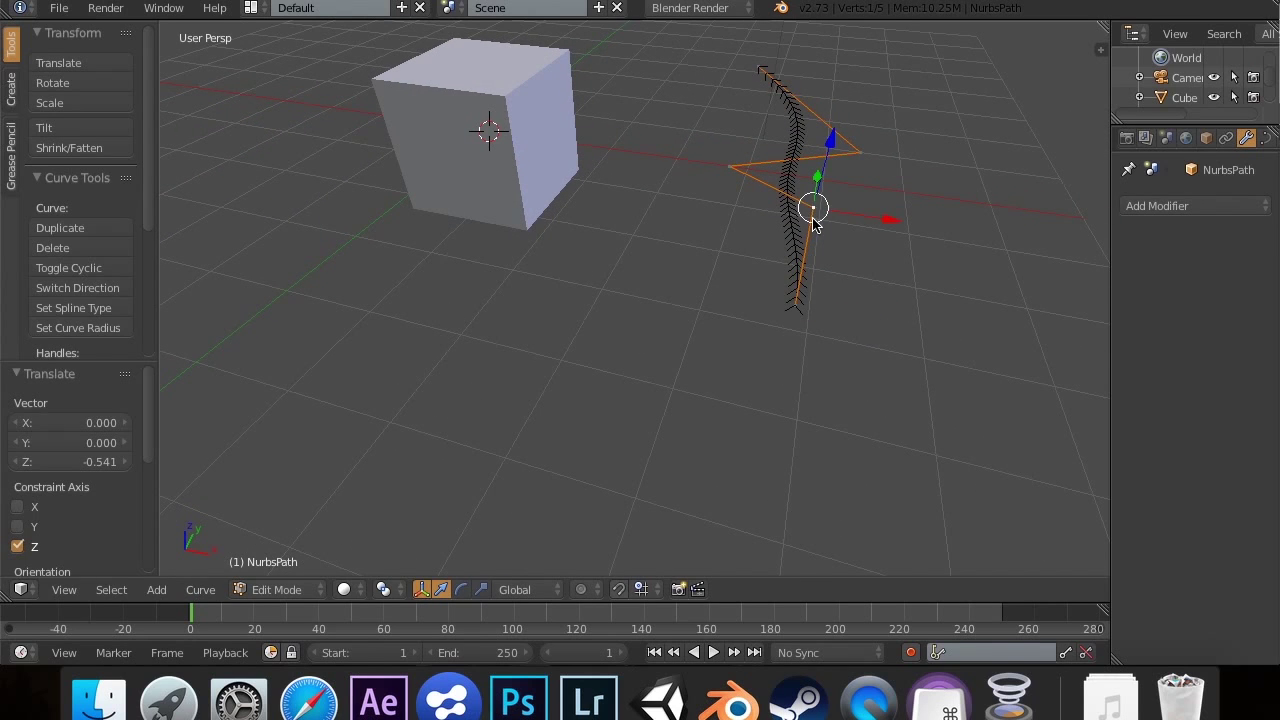
key("g")
key("x")
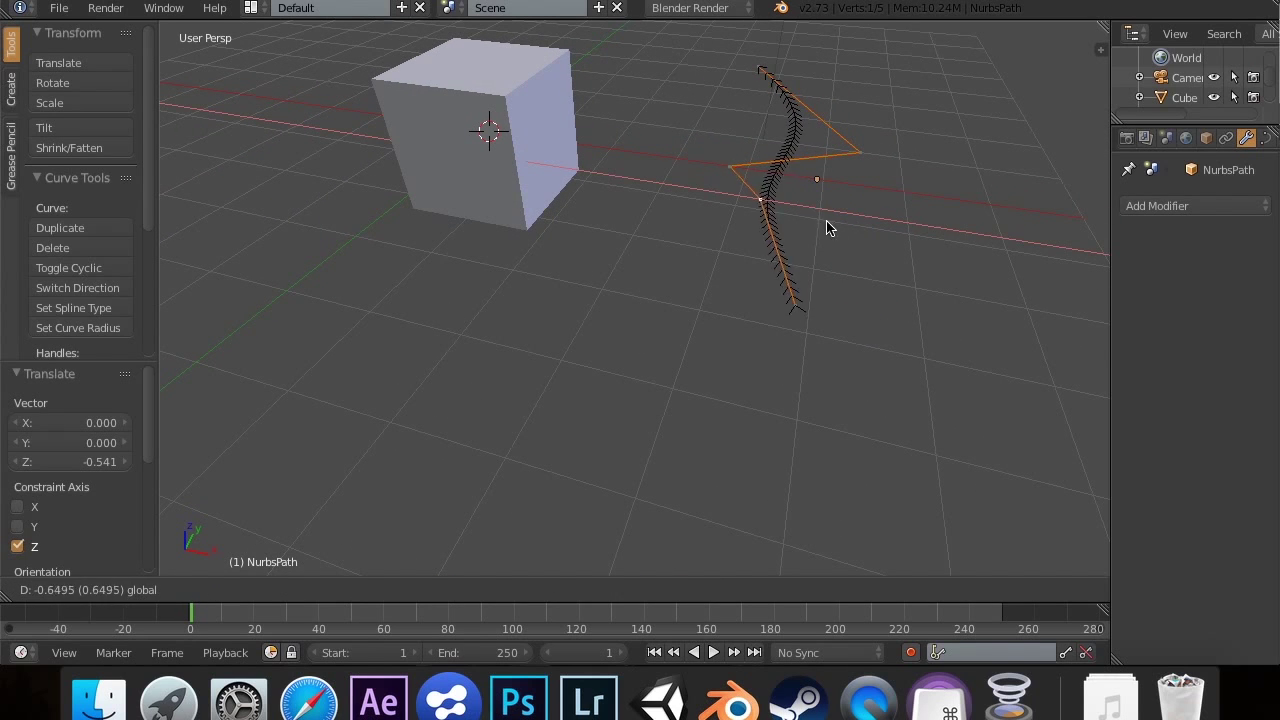
left_click(741, 235)
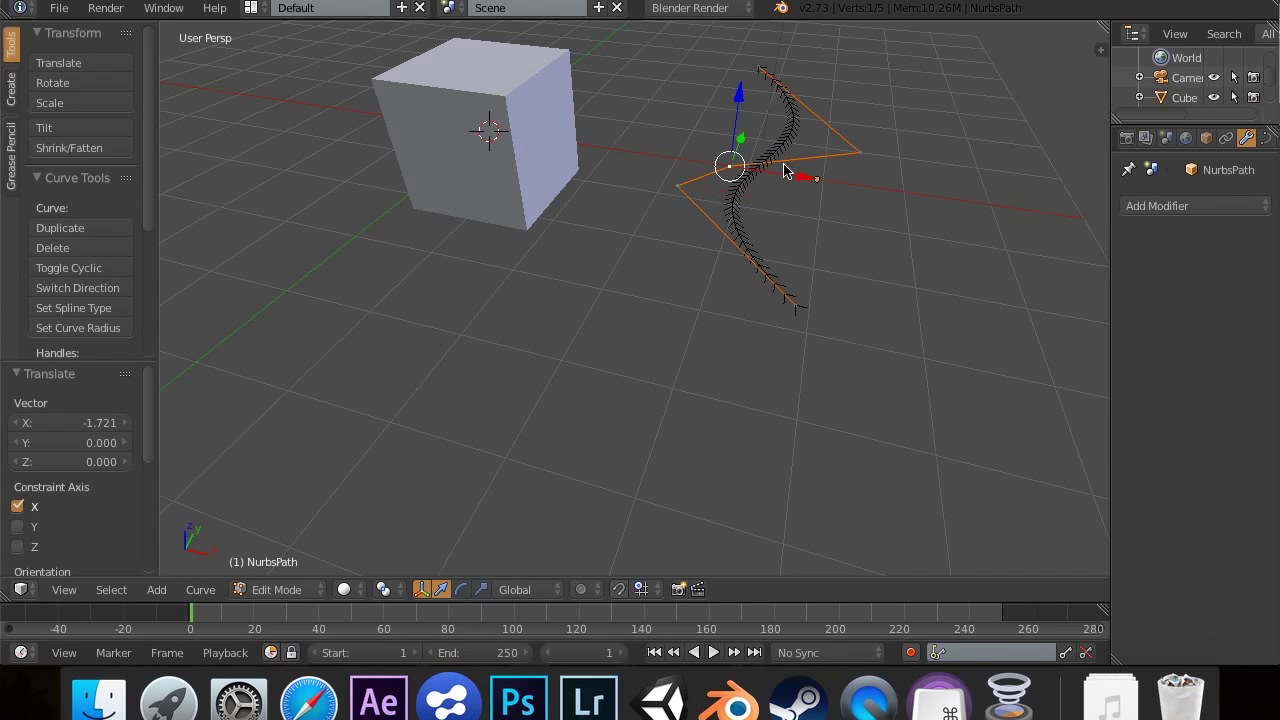
Step: Move the path's middle control point about 0.91 units along X to smooth the S-shaped bend
key("g")
key("x")
left_click(865, 186)
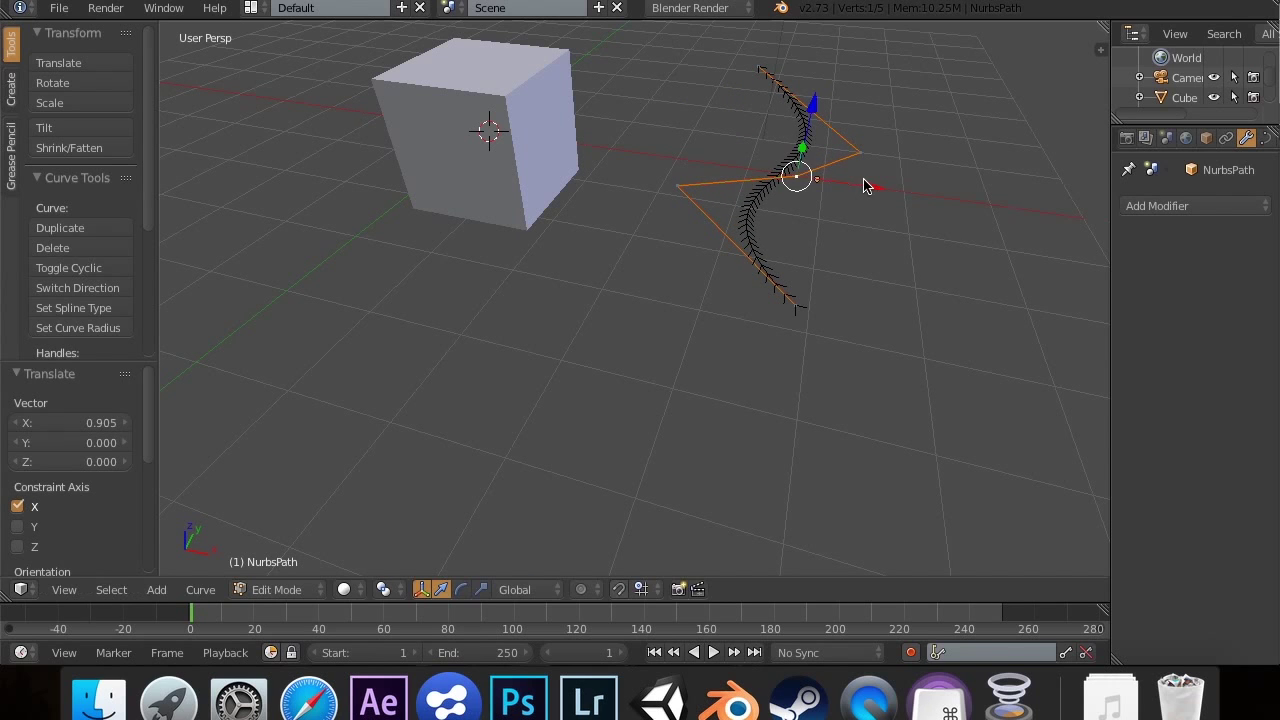
scroll(865, 186, "down", 10)
scroll(865, 186, "right", 10)
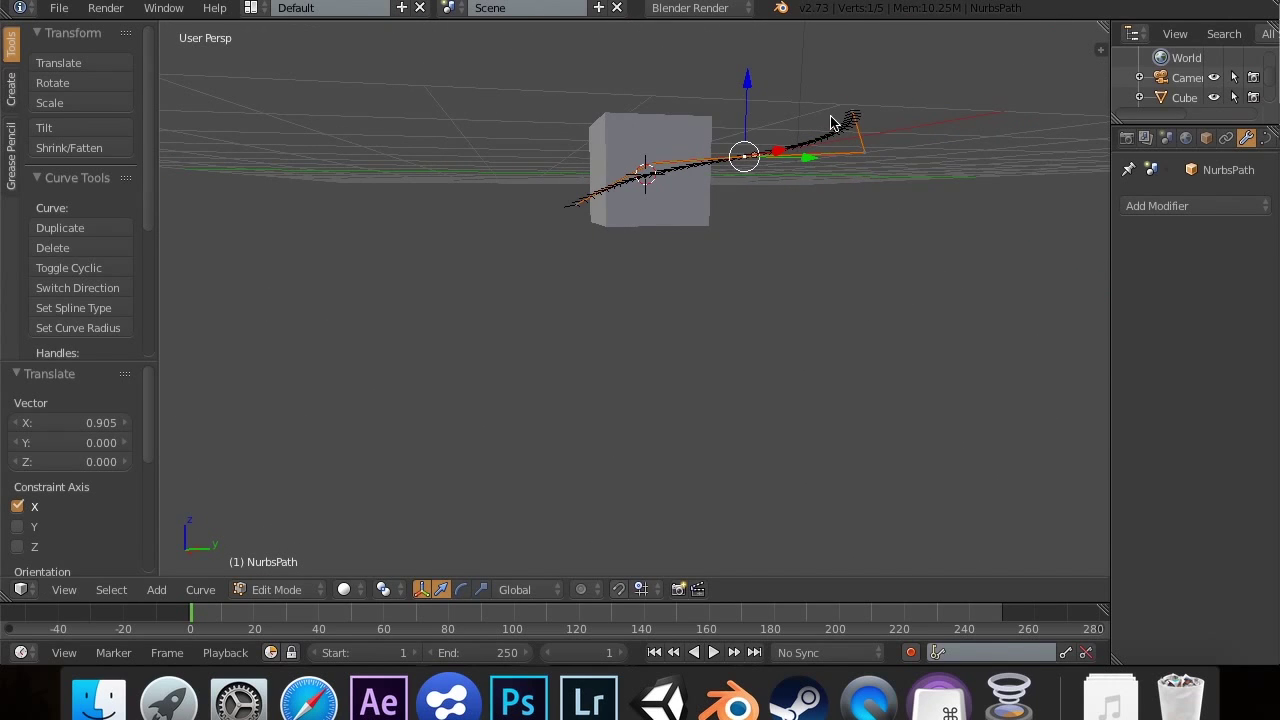
scroll(834, 120, "right", 10)
key("r")
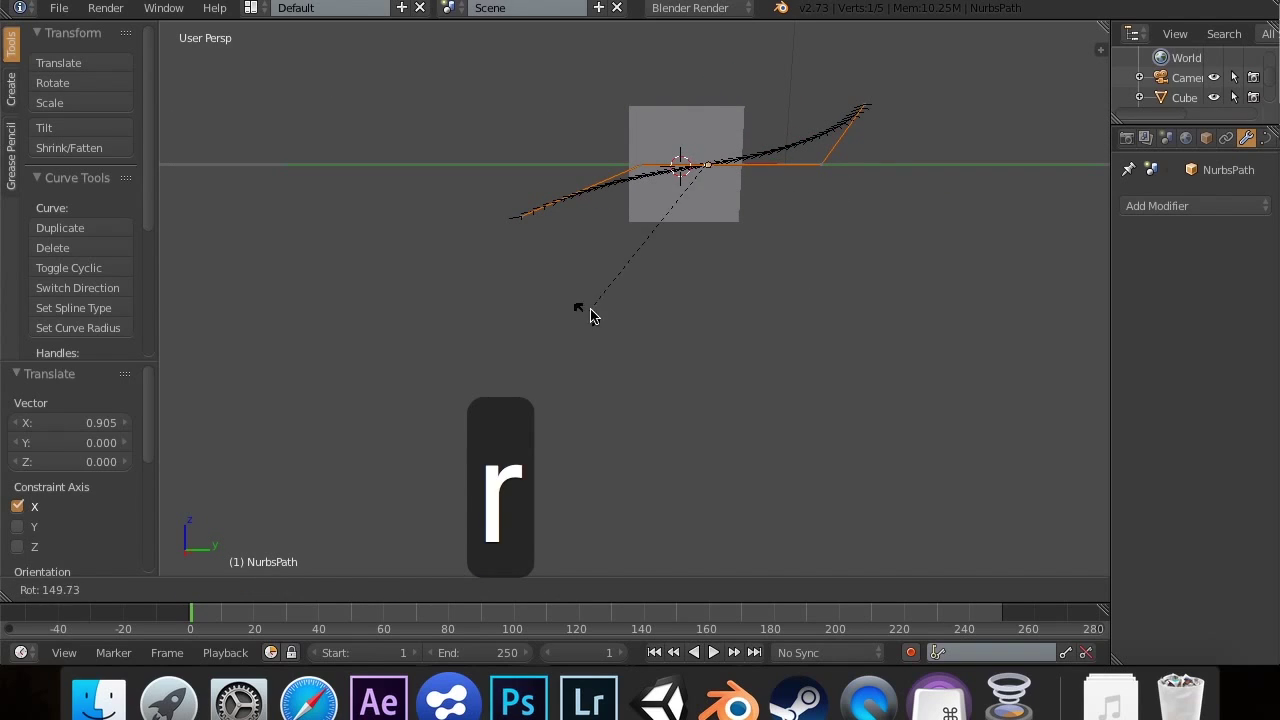
key("Escape")
Step: Examine the curved path and its control points from several angles around the cube
scroll(745, 194, "up", 10)
scroll(745, 194, "left", 10)
scroll(745, 194, "down", 8)
scroll(745, 194, "right", 5)
scroll(745, 194, "right", 10)
scroll(745, 194, "left", 15)
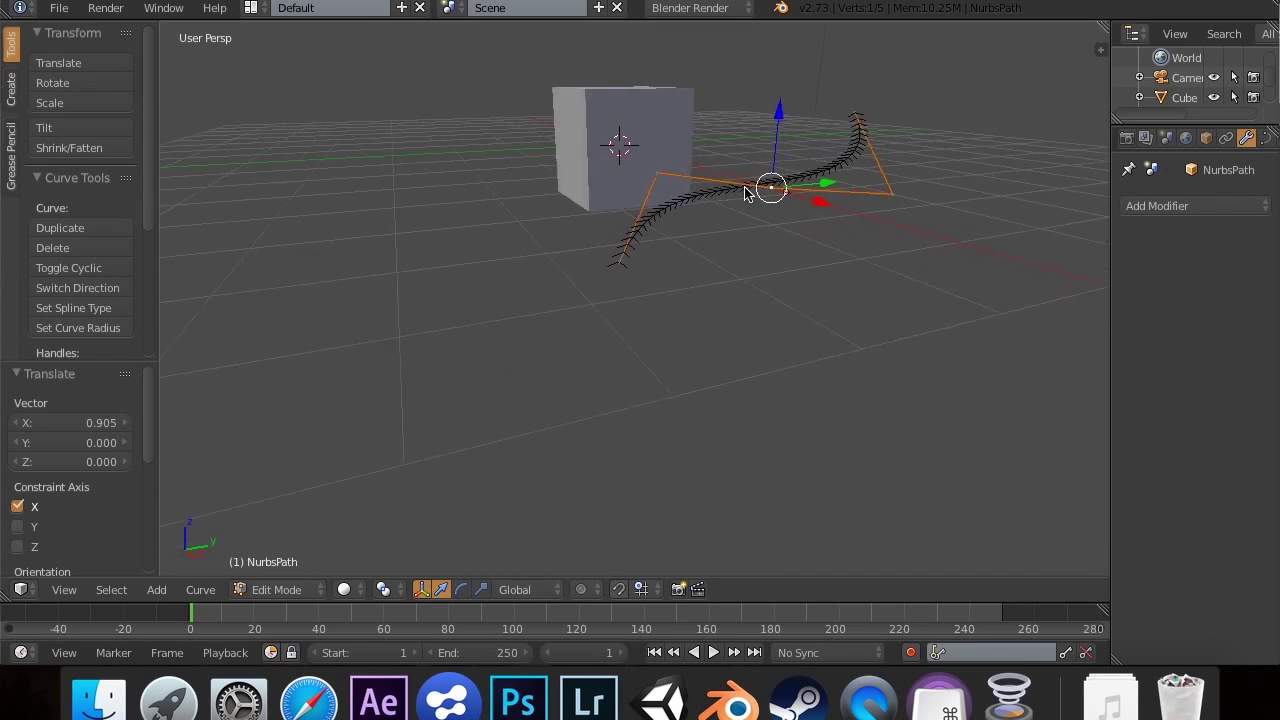
scroll(745, 194, "right", 10)
scroll(745, 194, "left", 10)
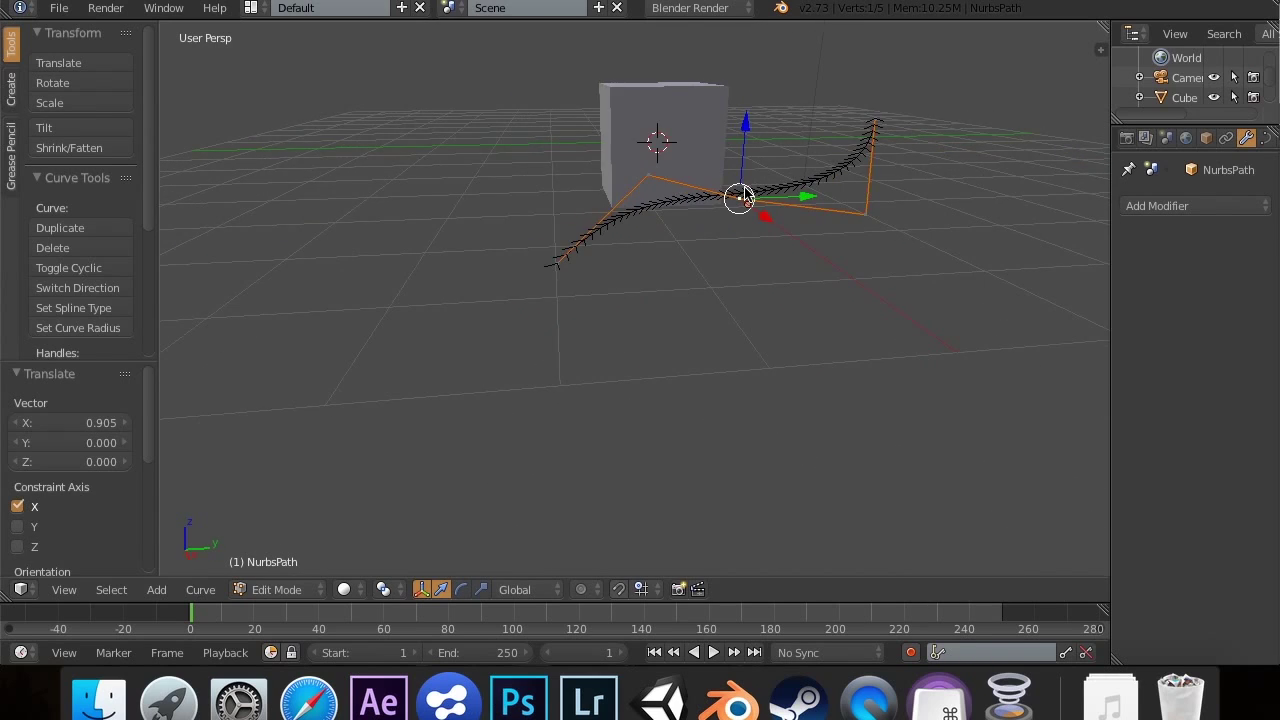
Step: Leave Edit Mode on the path and give the cube a Curve modifier that uses the NurbsPath as its object
key("Tab")
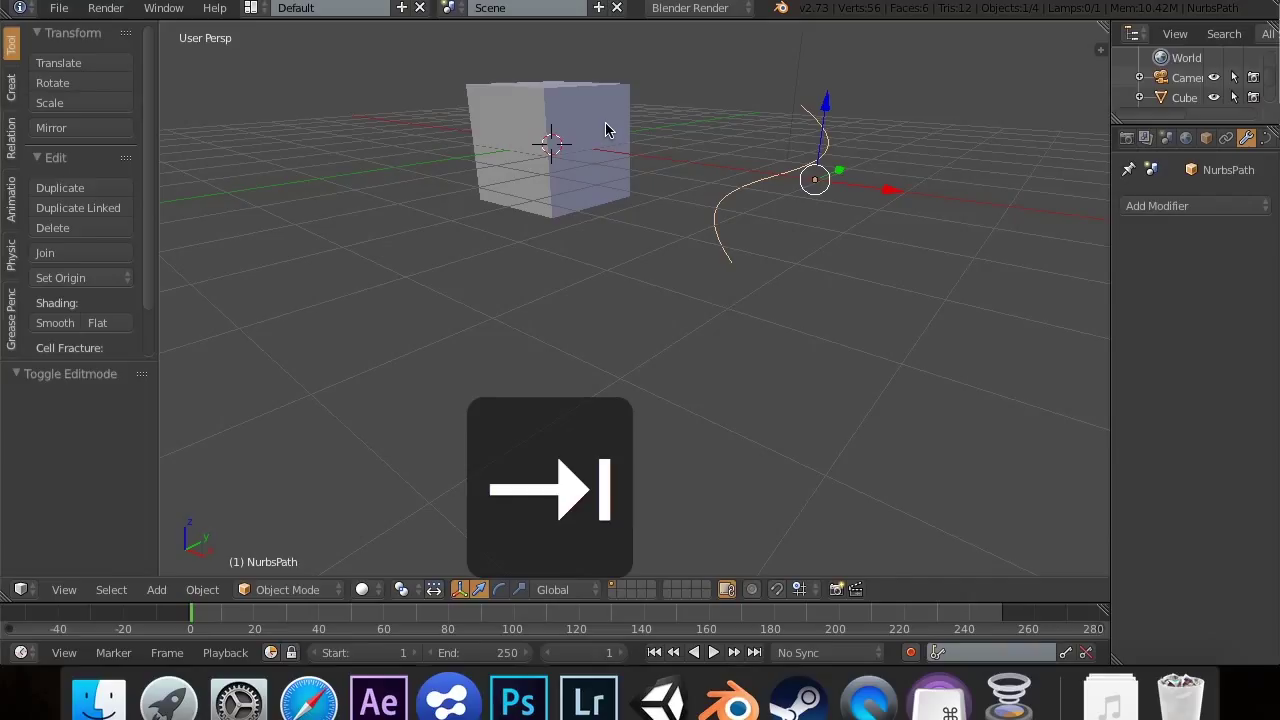
right_click(607, 132)
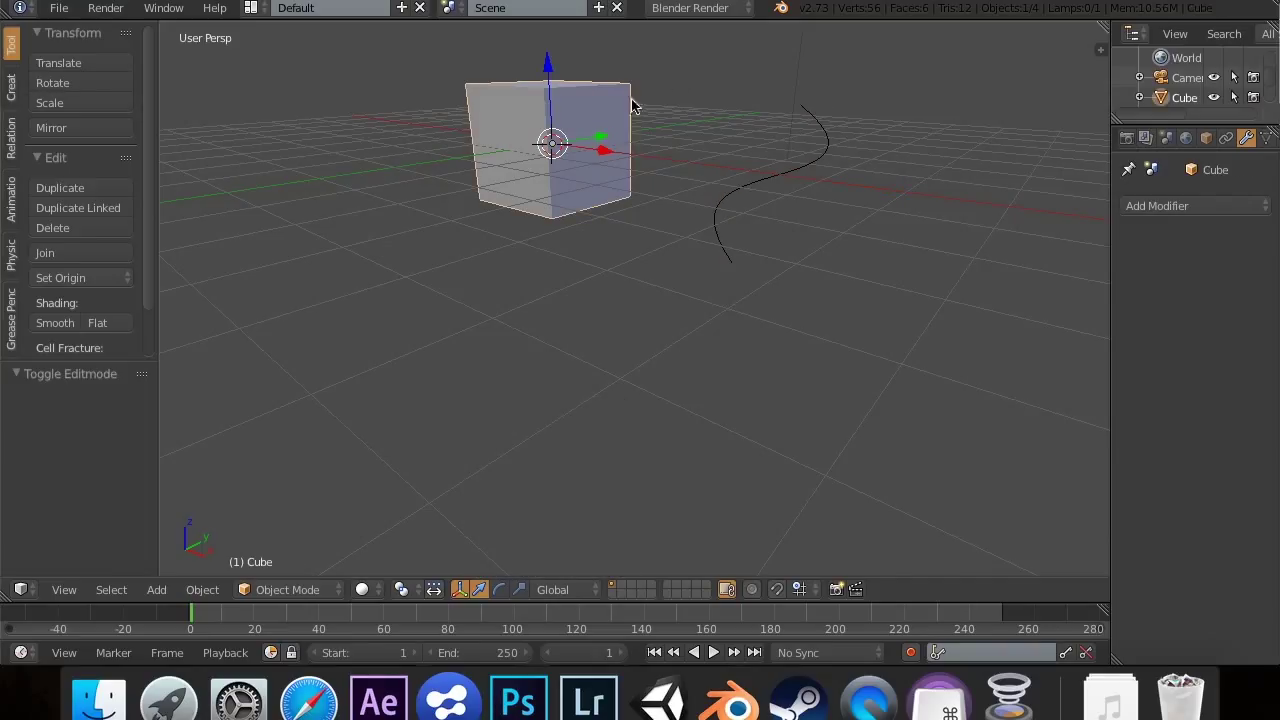
left_click(1230, 207)
left_click(1060, 305)
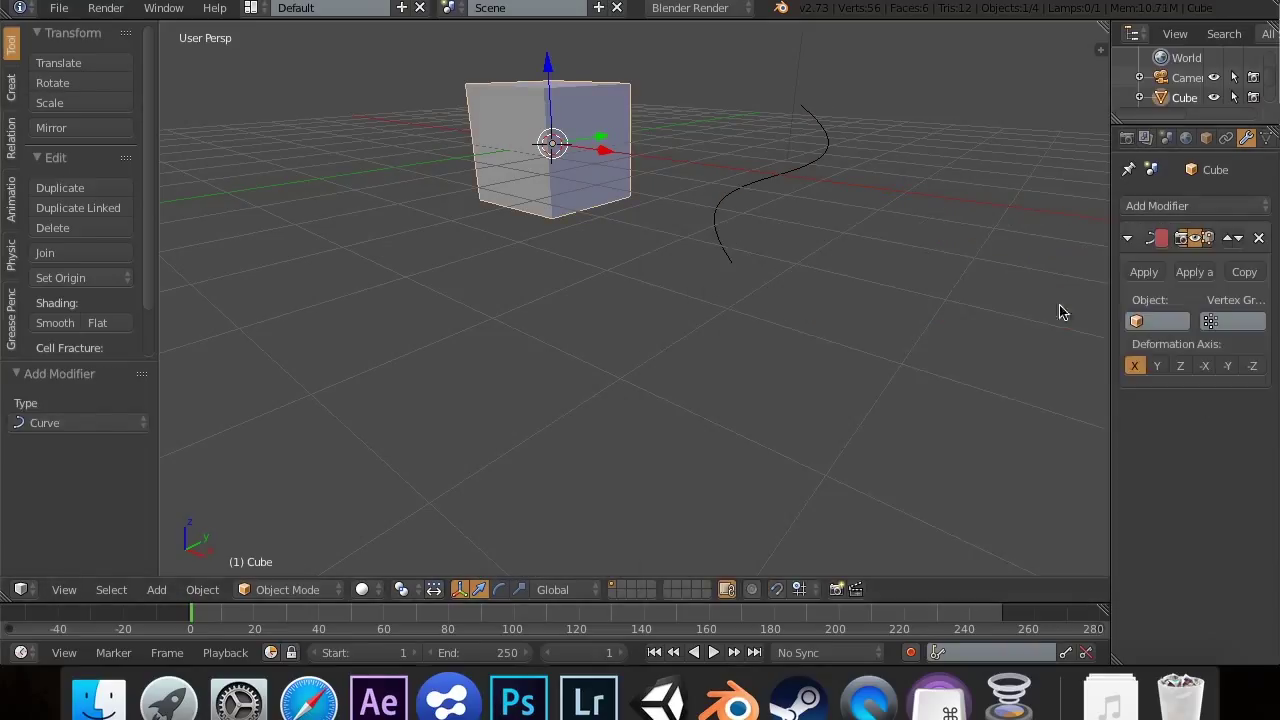
left_click(1160, 320)
left_click(1120, 358)
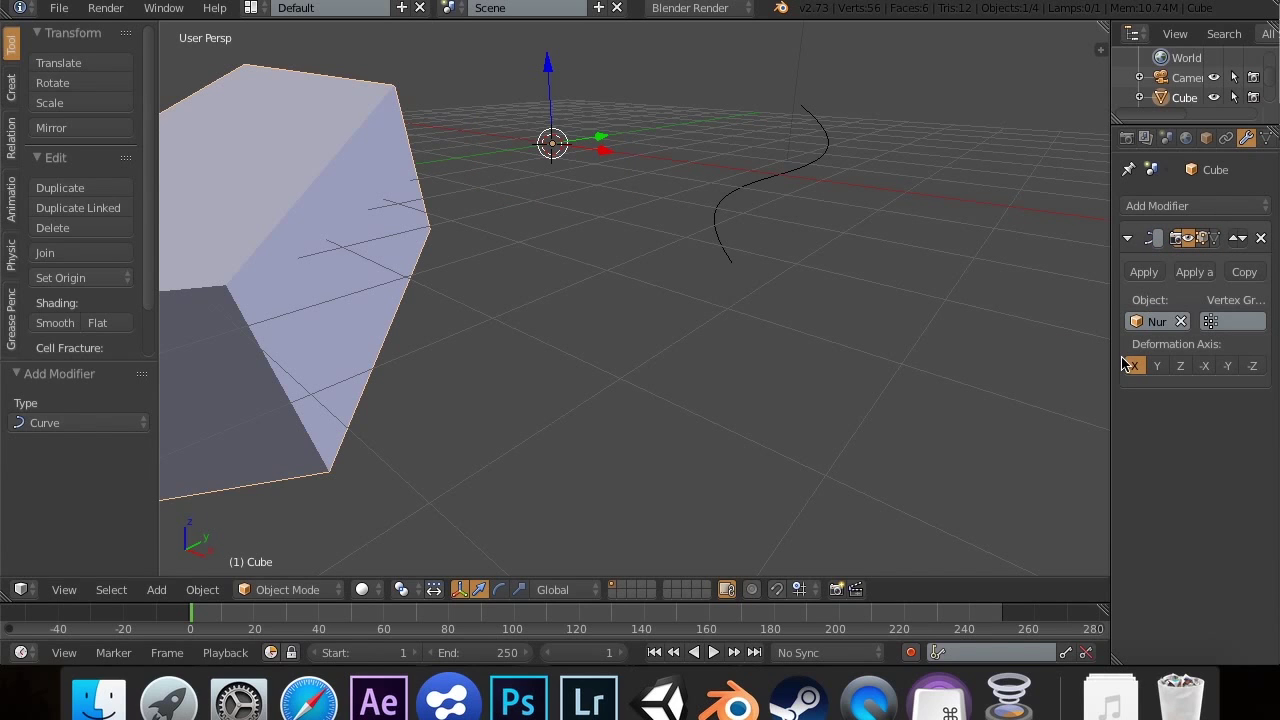
Step: Move the cube along X toward the path, finishing with a shift of about 0.32 units
left_click_drag(605, 157, 820, 271)
scroll(820, 271, "left", 10)
left_click_drag(836, 170, 857, 213)
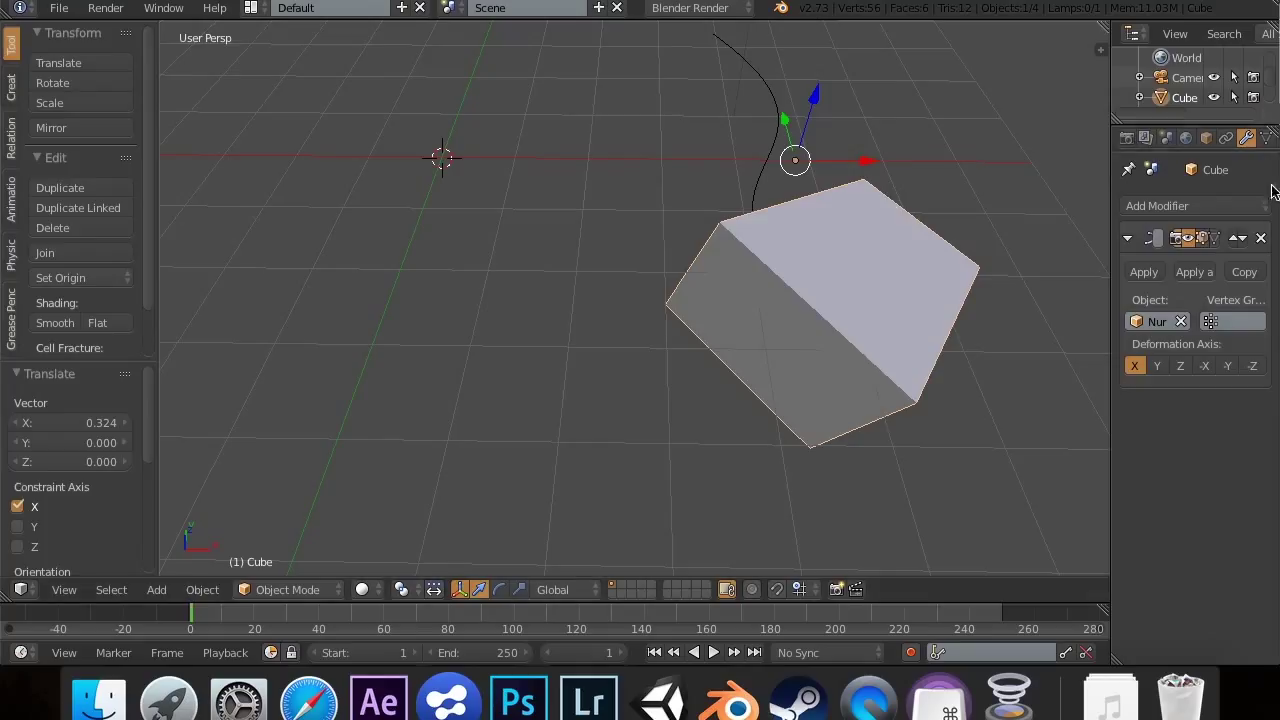
Step: Remove the cube's Curve modifier and add a new one that uses the NurbsPath as its object
left_click(1263, 237)
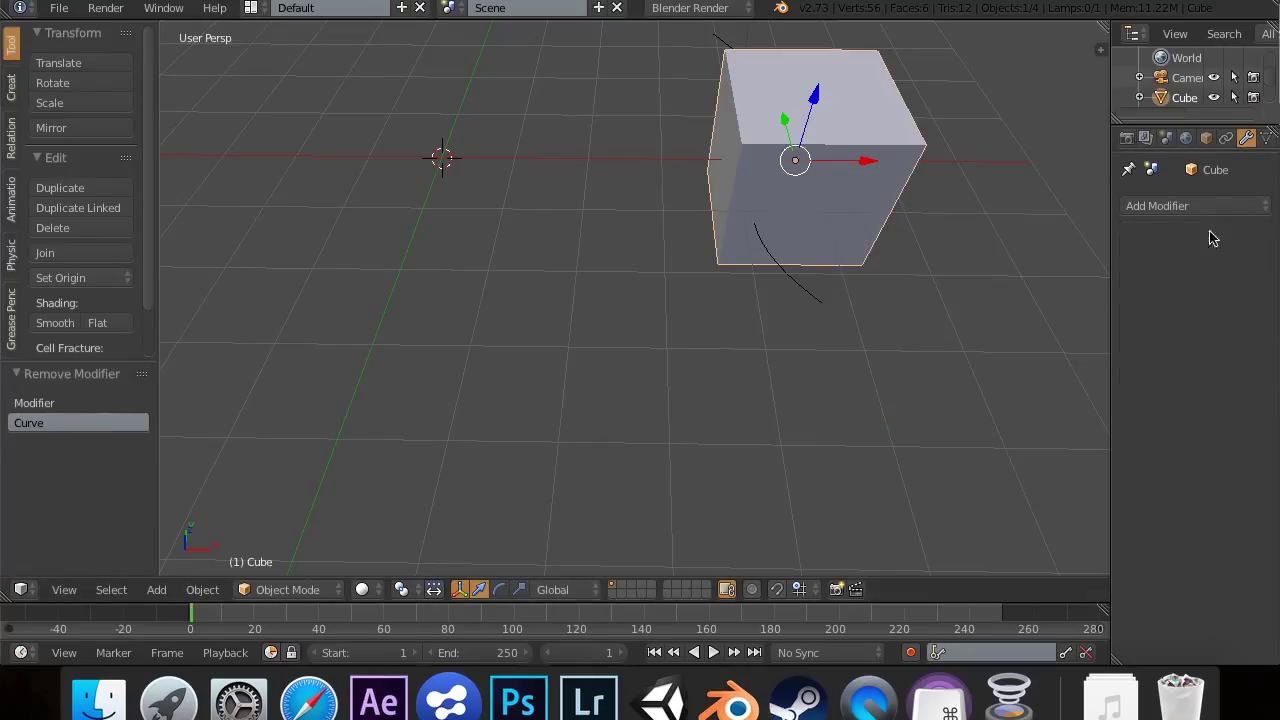
left_click(1150, 206)
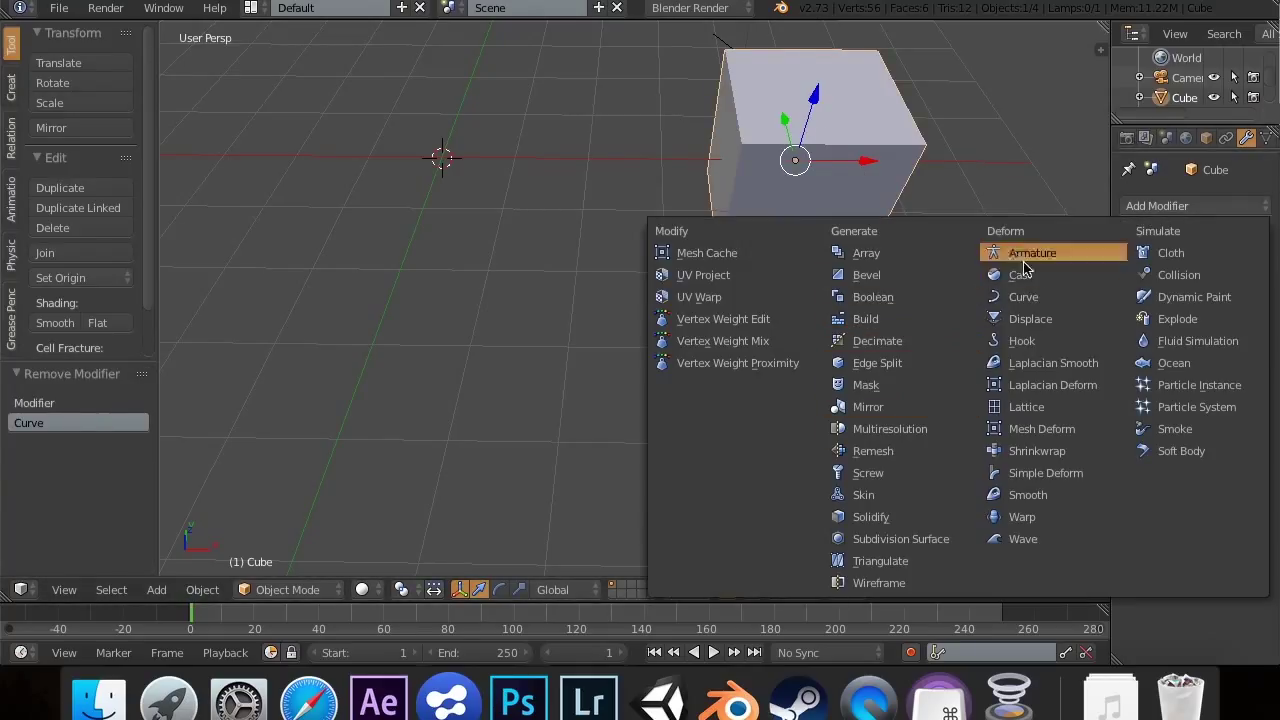
left_click(1023, 297)
left_click(1158, 321)
left_click(1098, 363)
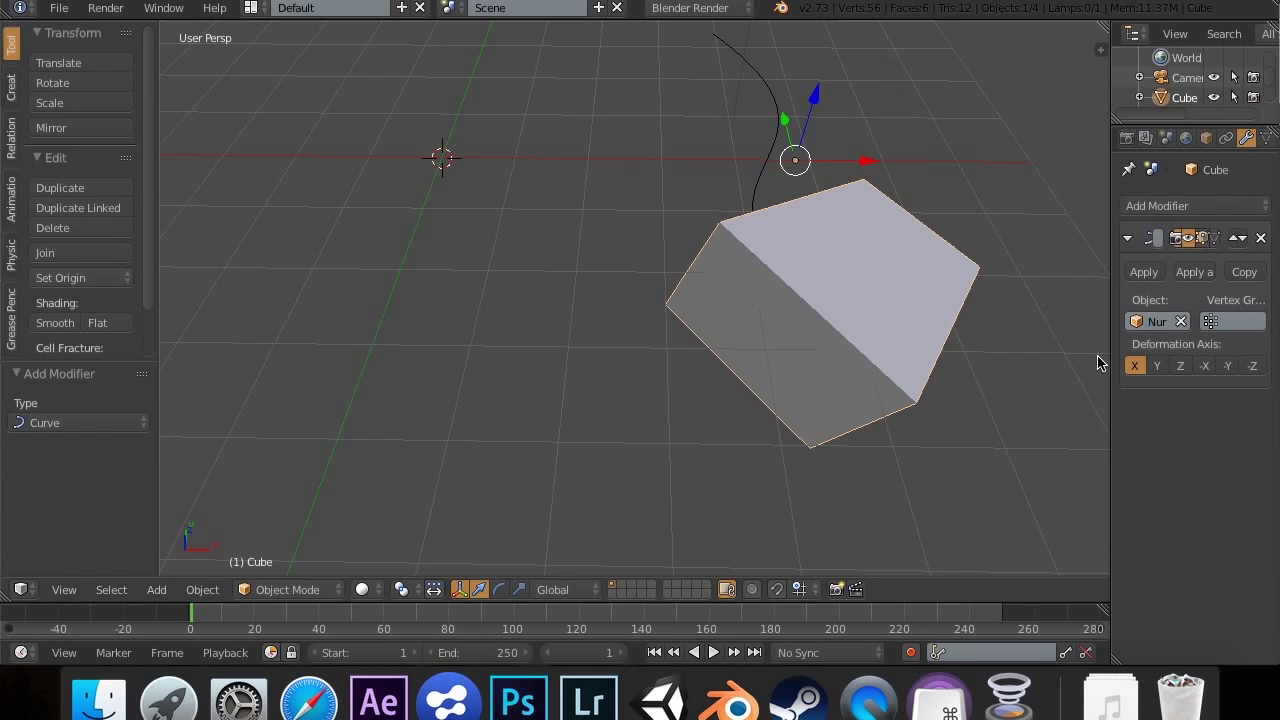
Step: Slide the cube along X to test the deformation, shifting it about 0.03 and then about 0.32 units
key("g")
key("x")
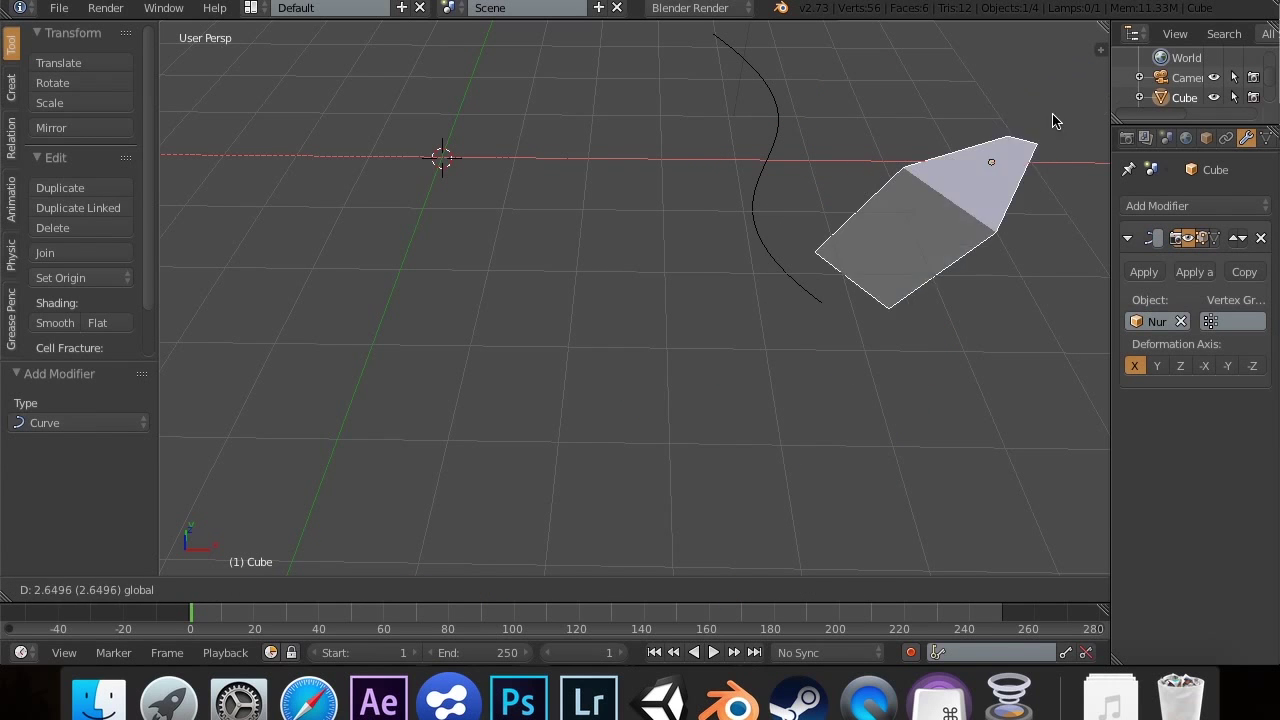
left_click(858, 249)
mouse_move(858, 249)
middle_mouse_down()
mouse_move(770, 257)
mouse_move(860, 255)
middle_mouse_up()
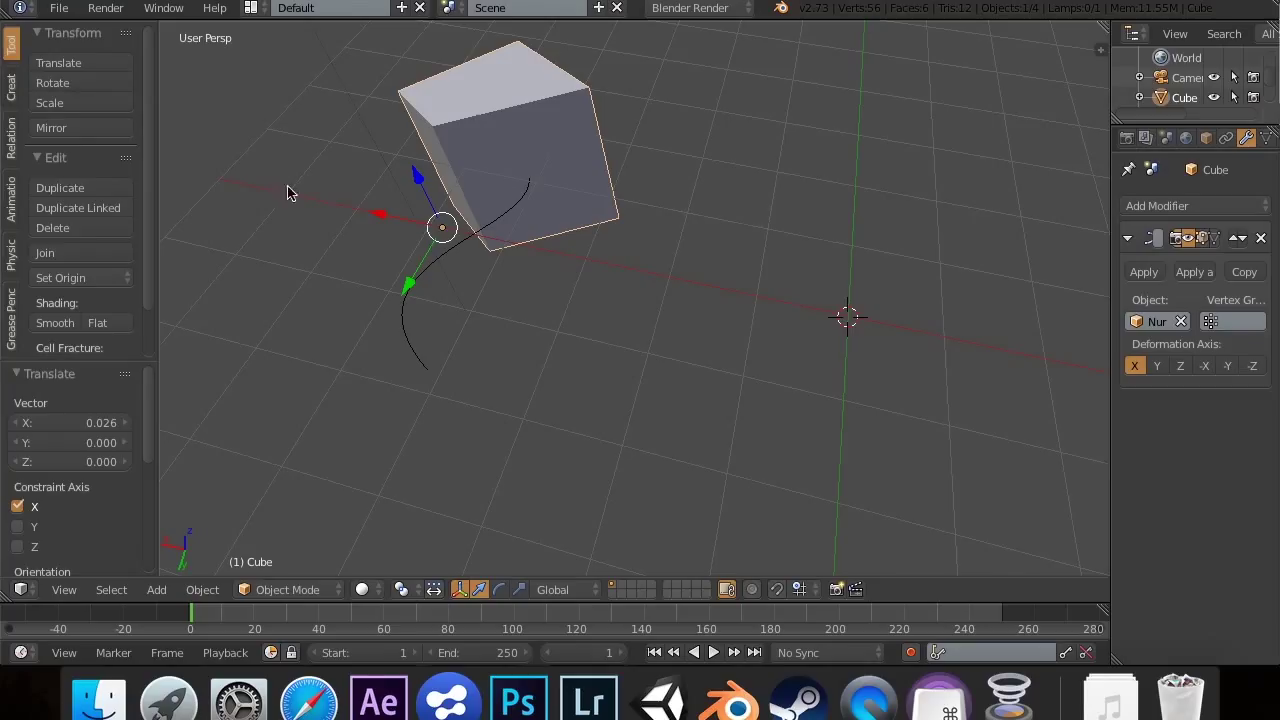
left_click_drag(396, 216, 353, 262)
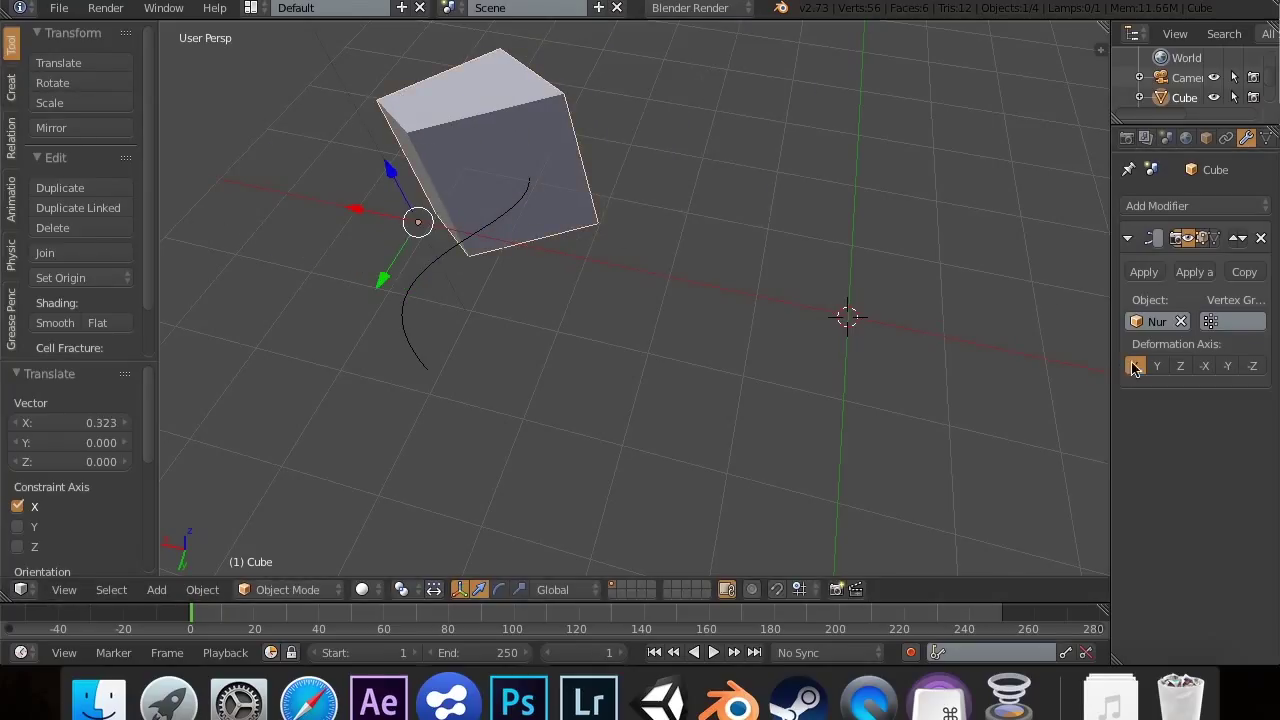
Step: Set the Curve modifier's deformation axis to Y, and move the cube about -0.21 units along Y and outward along positive X
left_click(1157, 365)
left_click_drag(385, 281, 460, 310)
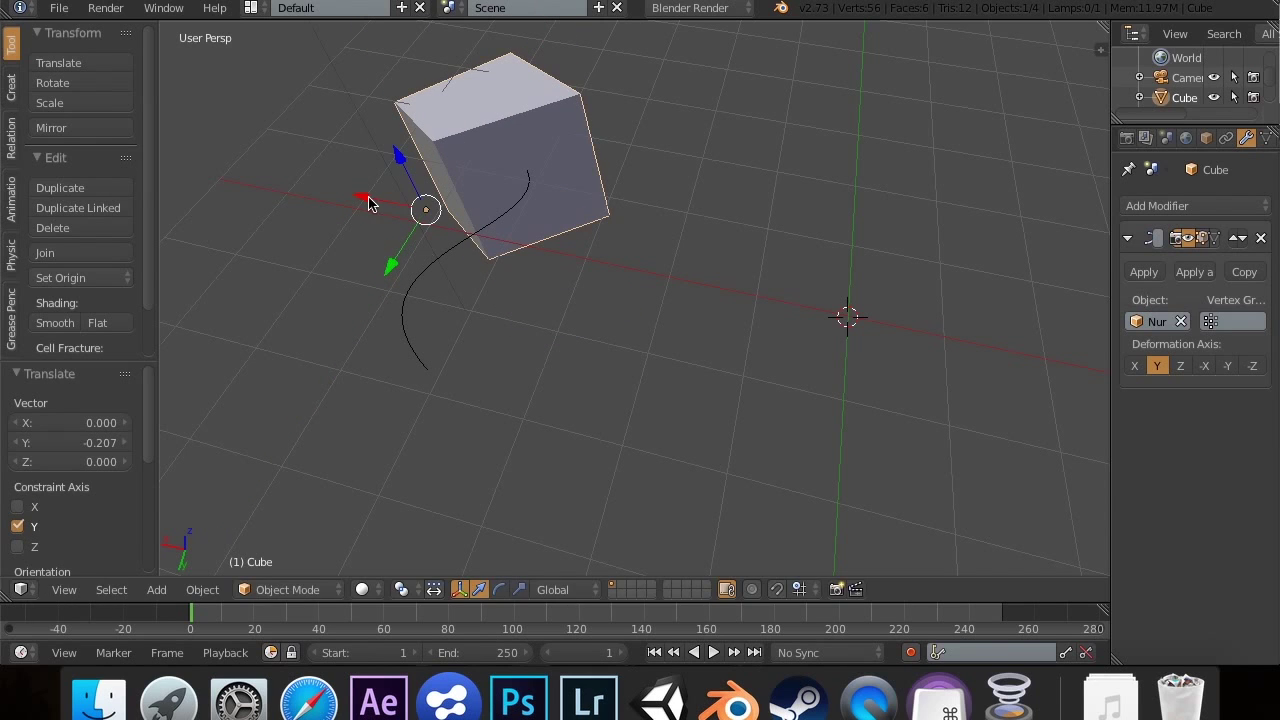
left_click_drag(368, 203, 238, 268)
scroll(240, 268, "left", 10)
Step: Try moving the cube about -15.33 units along X, and undo the last two changes
left_click_drag(320, 375, 858, 254)
scroll(858, 254, "left", 15)
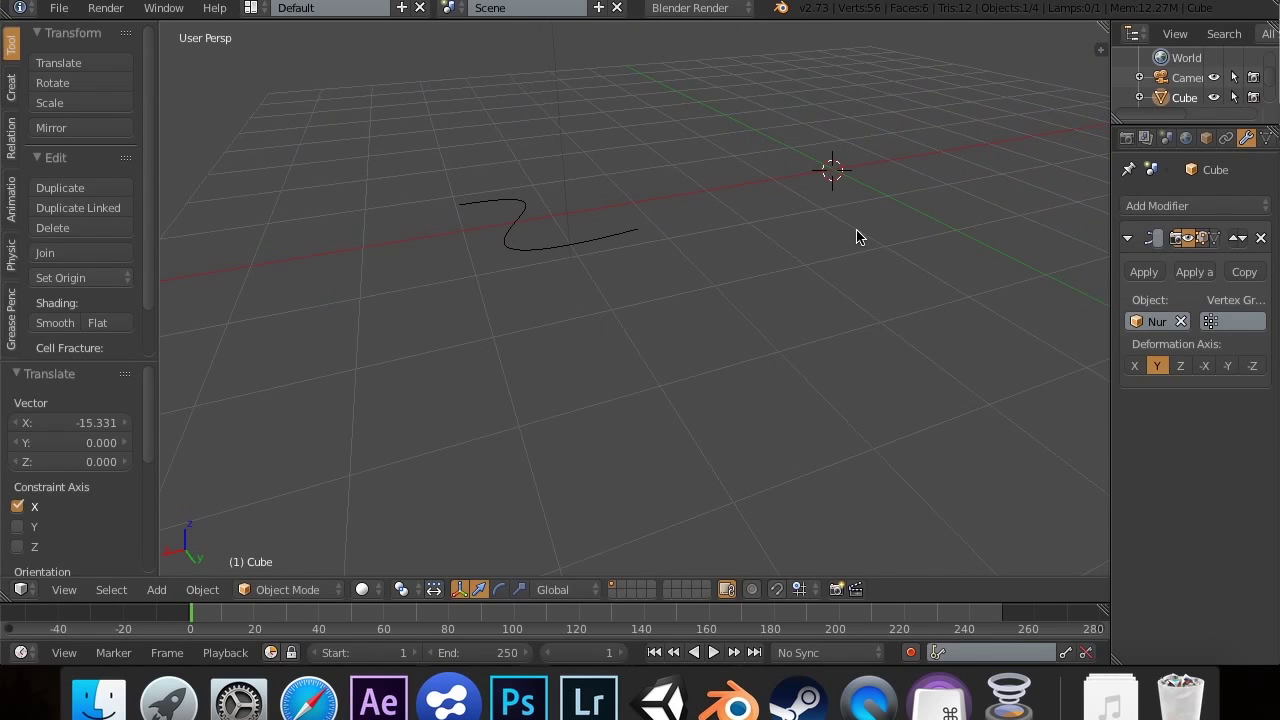
key("super+z")
scroll(818, 244, "left", 10)
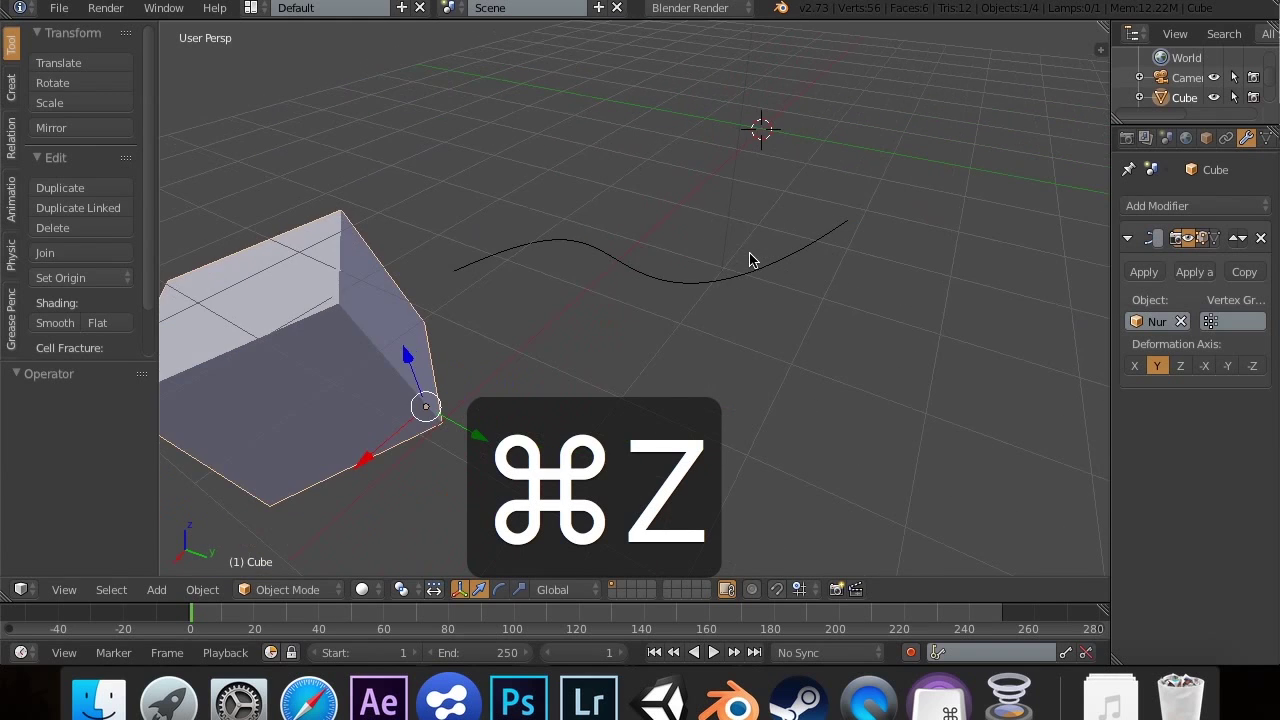
key("super+z")
Step: Keyframe the cube's location at frame 1 and again at frame 30 after moving it about -9.47 units along X
key("i")
left_click(760, 270)
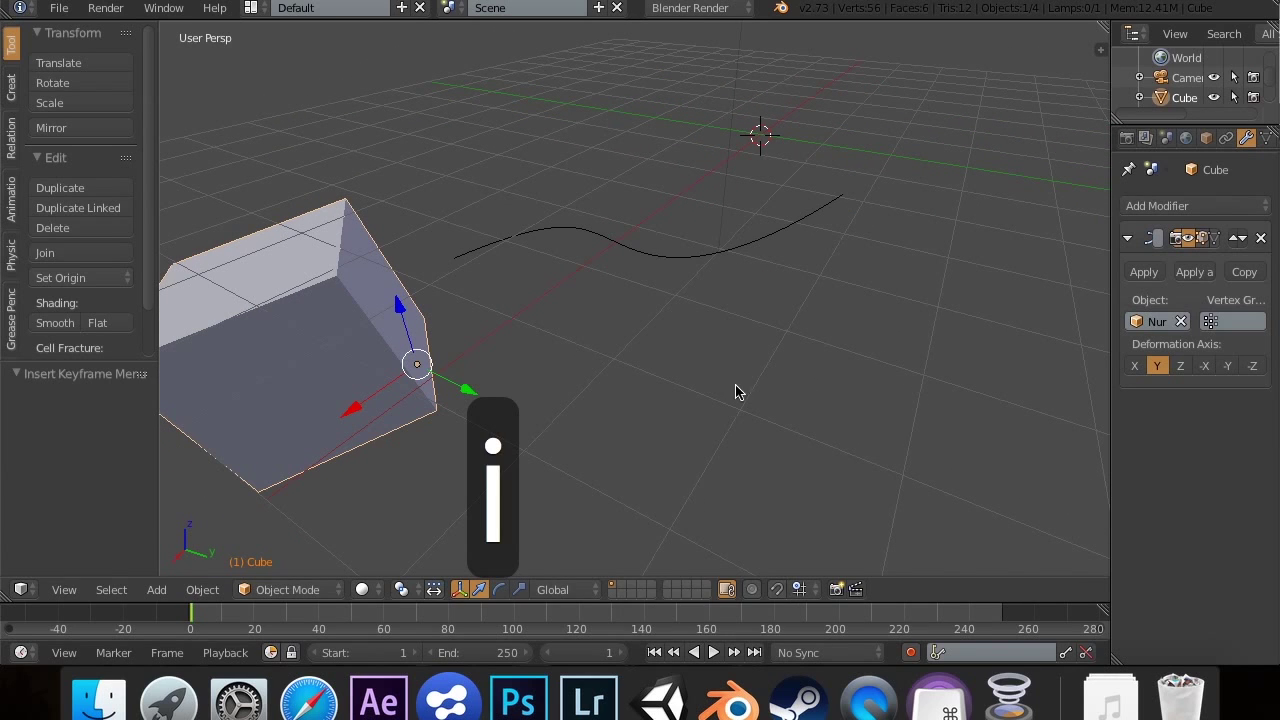
type("30")
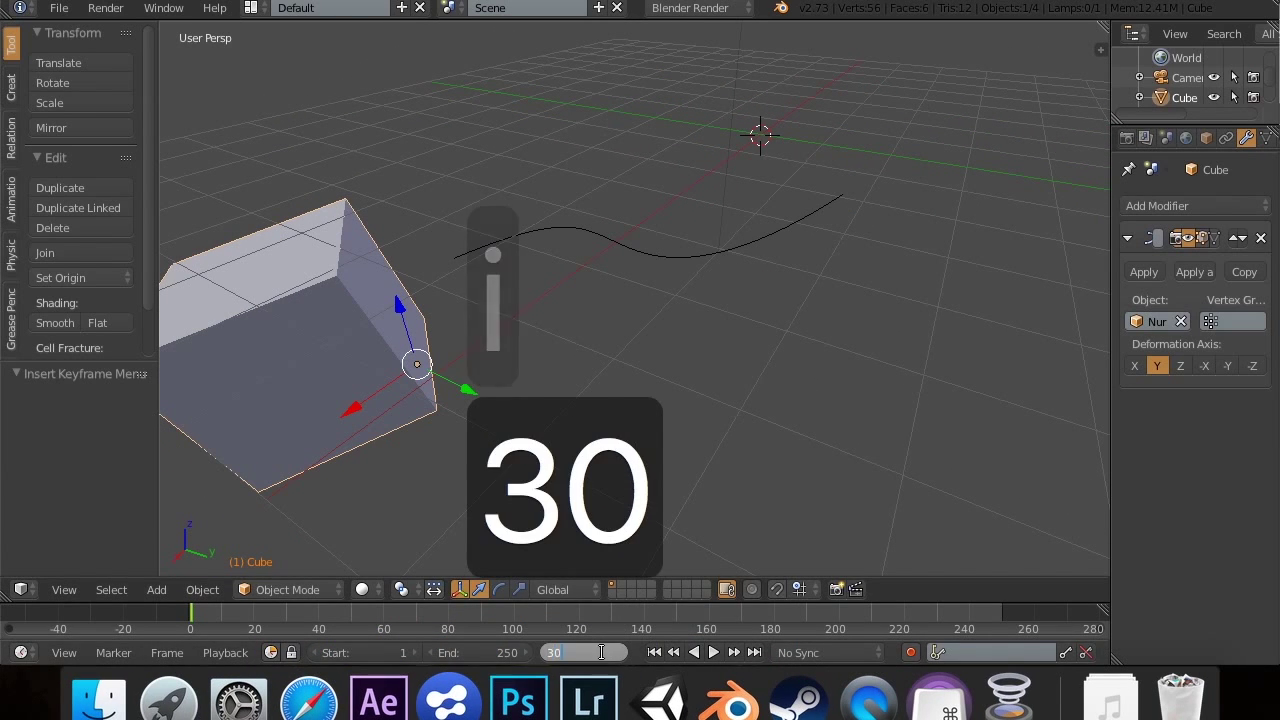
key("Return")
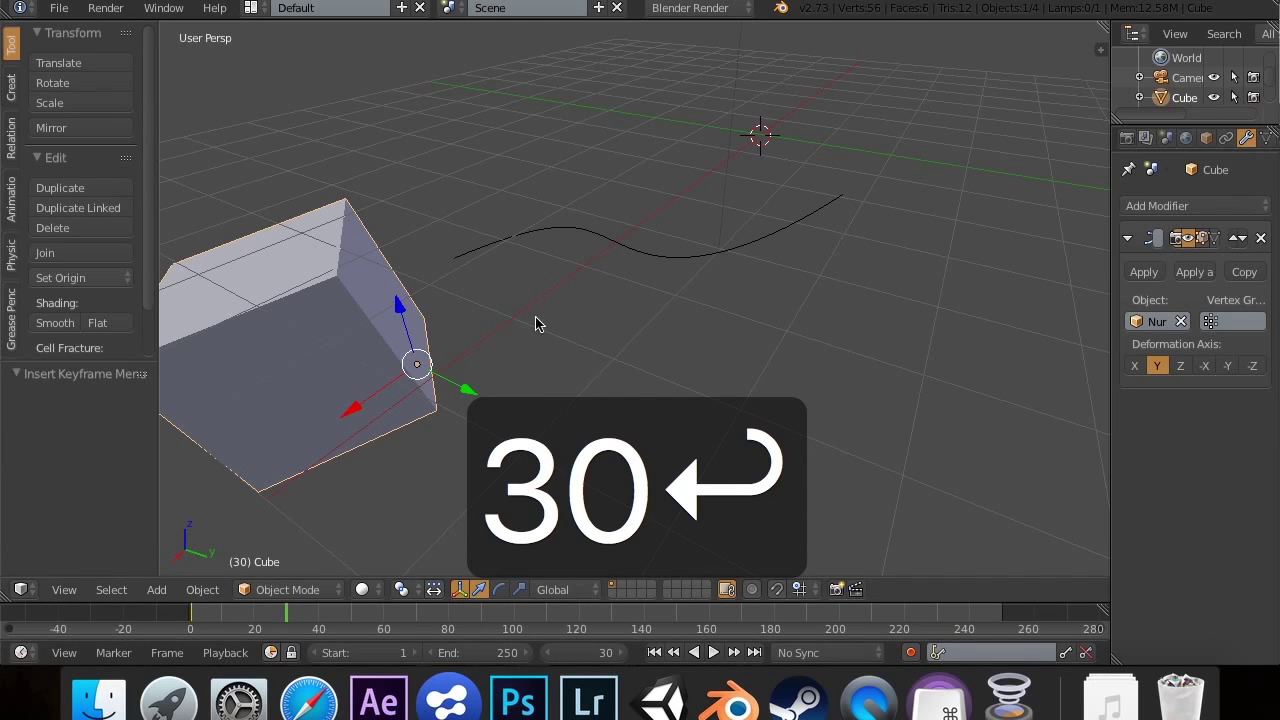
key("g")
key("x")
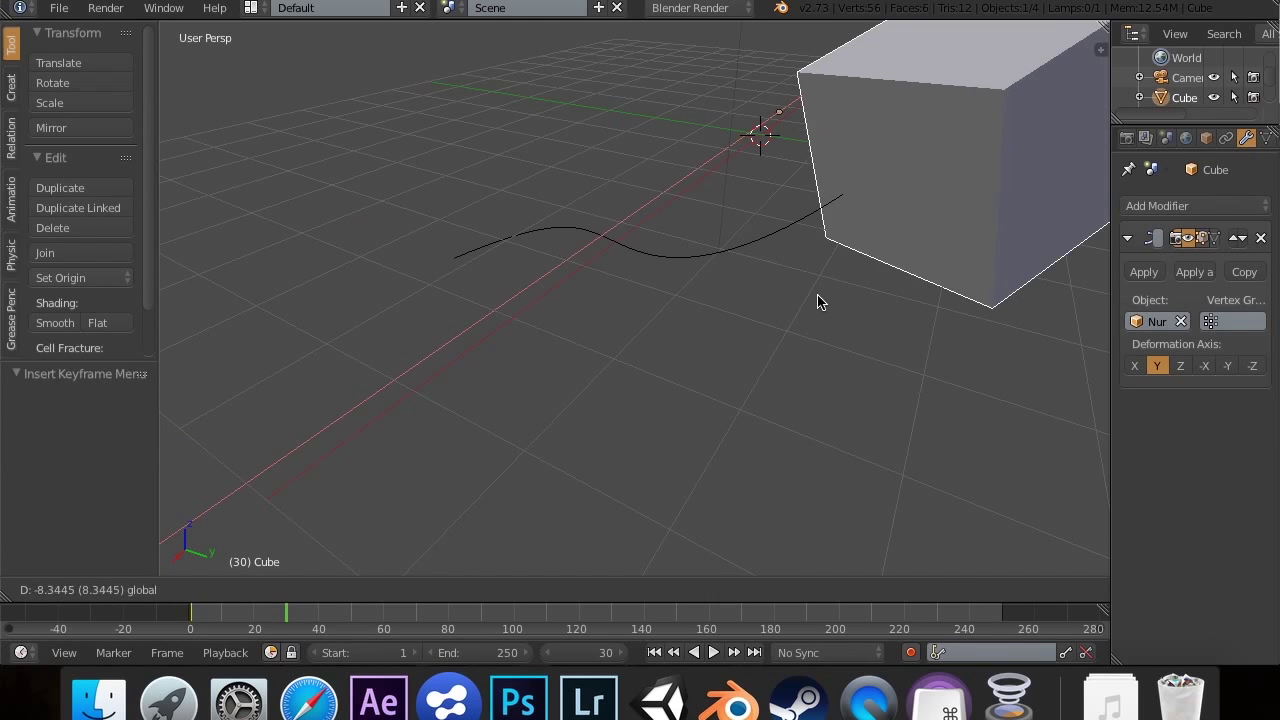
left_click(838, 291)
key("i")
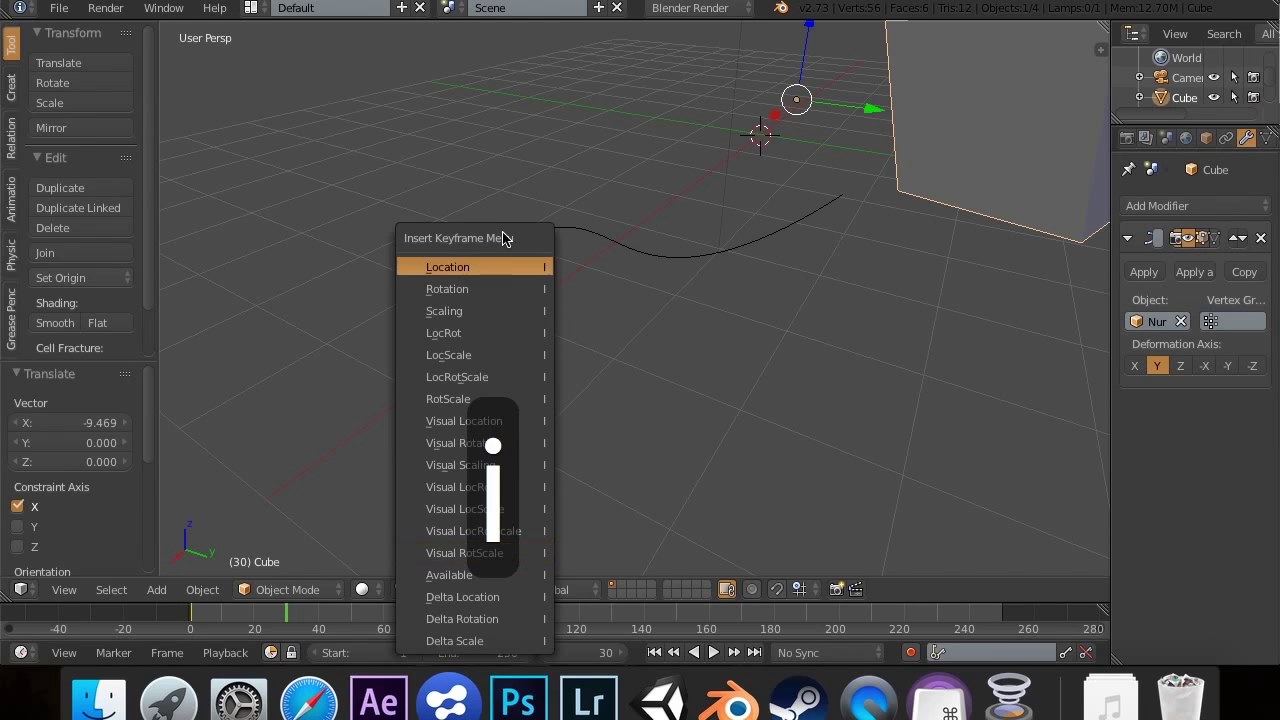
left_click(498, 266)
Step: Play the cube's animation from the first frame several times and examine its deformation along the path from different angles
left_click(654, 652)
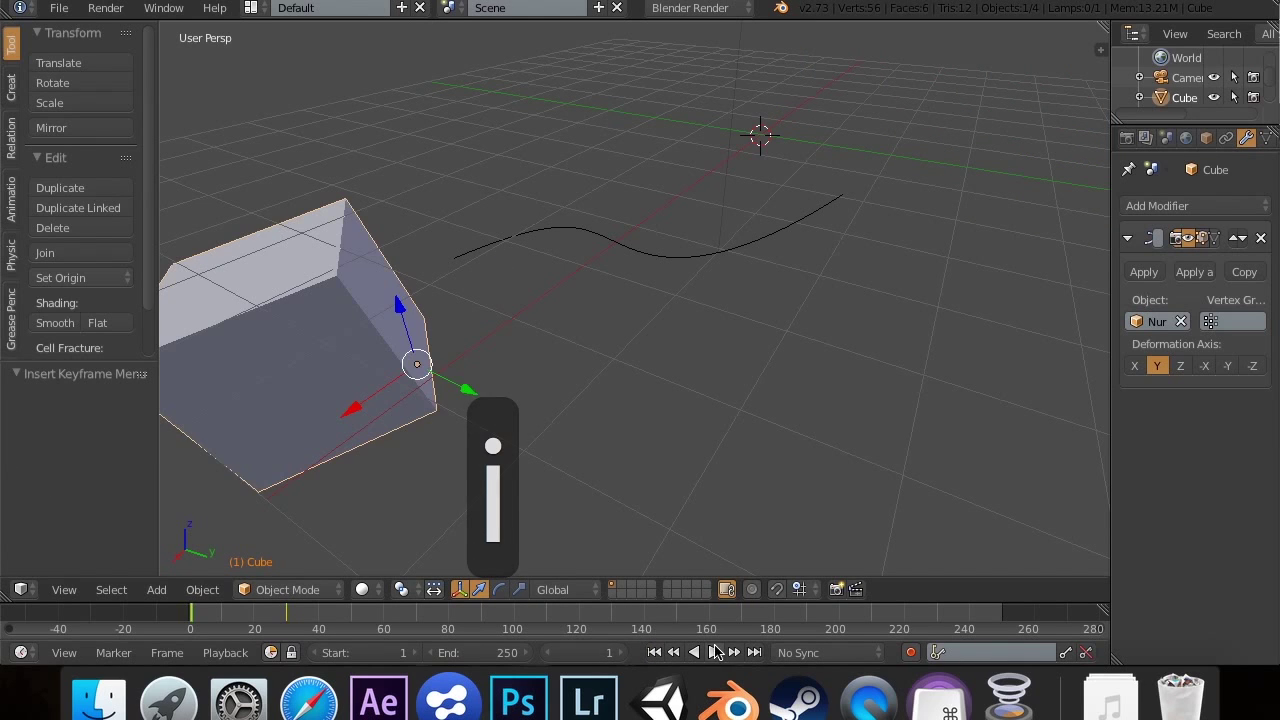
left_click(713, 652)
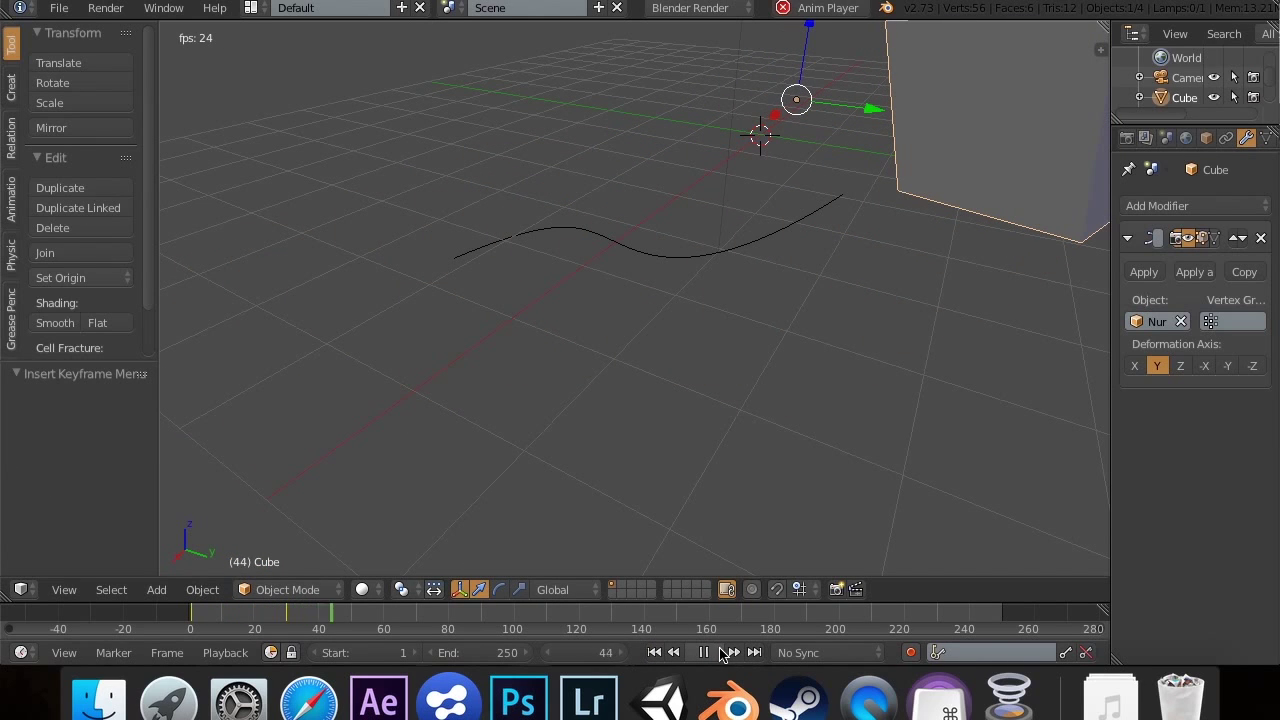
left_click(654, 652)
left_click(713, 652)
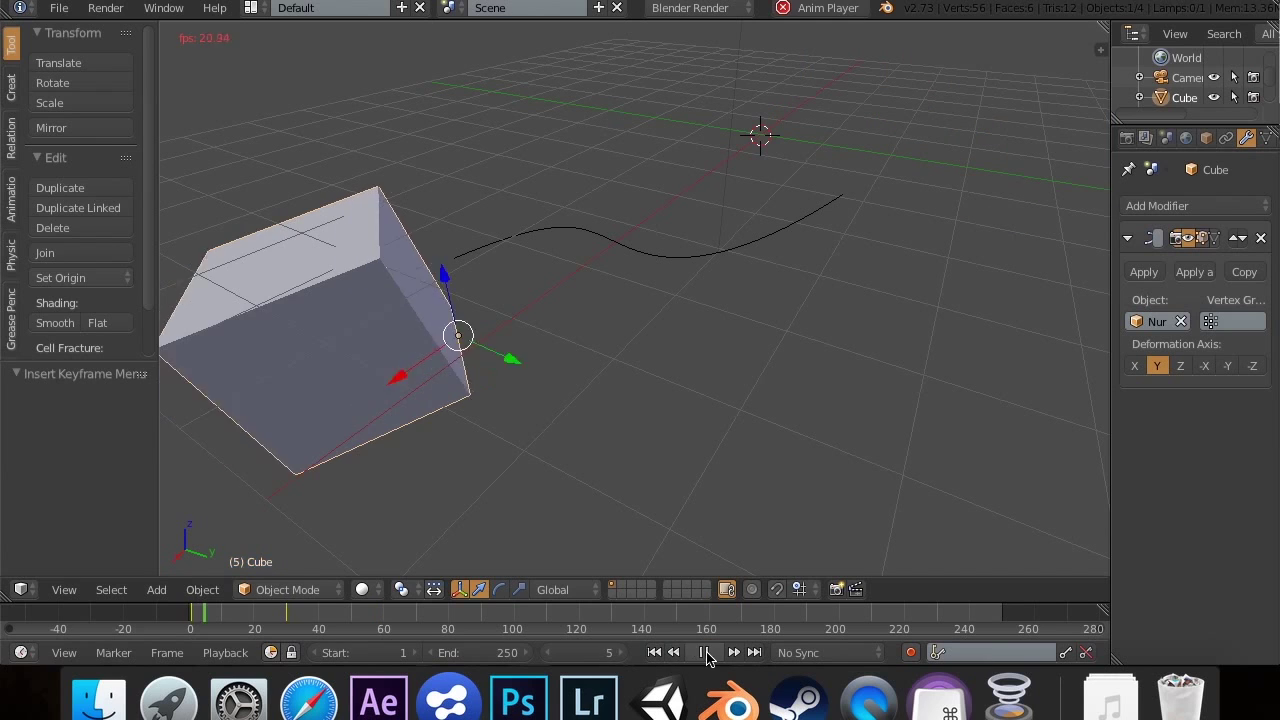
left_click(657, 653)
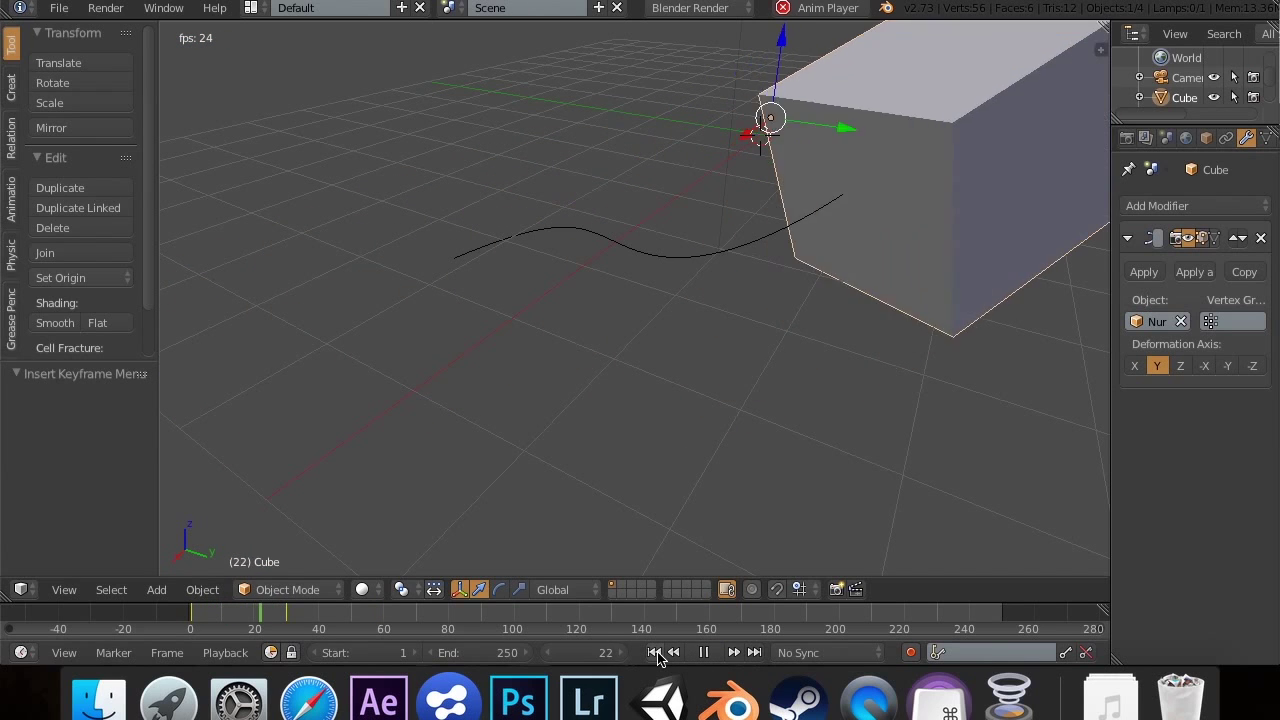
scroll(817, 411, "down", 5)
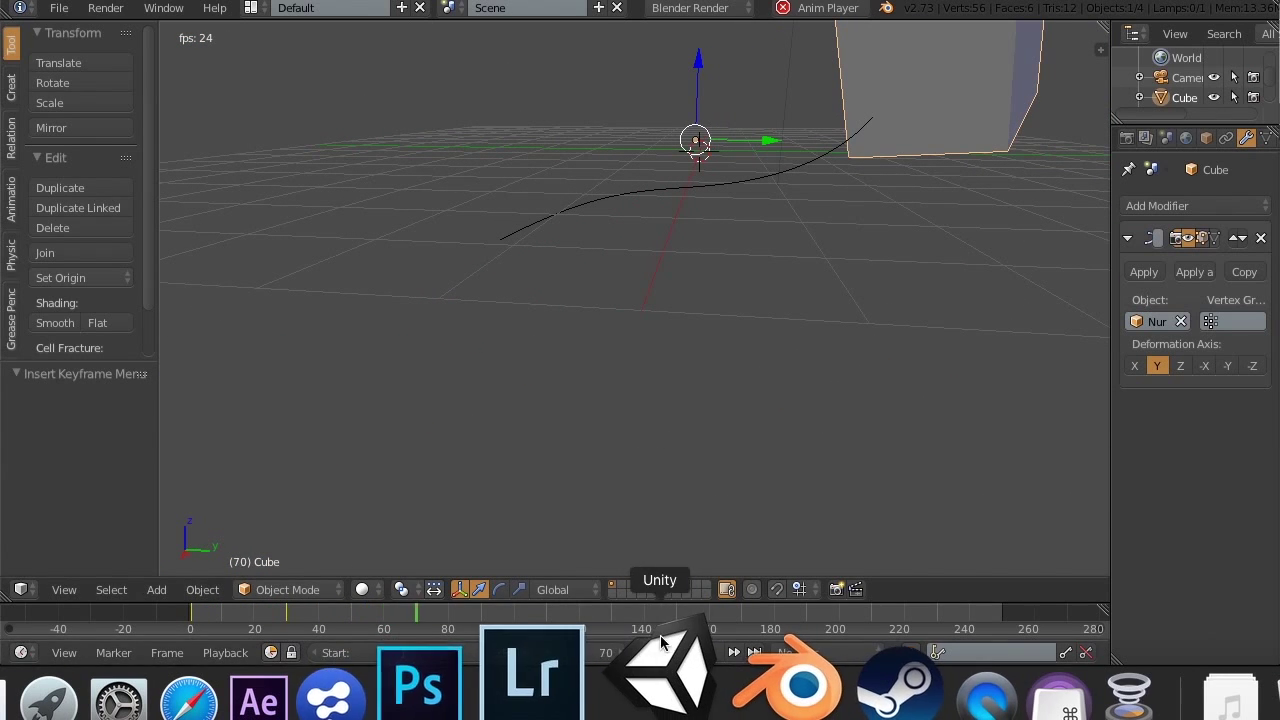
left_click(655, 652)
scroll(686, 431, "right", 5)
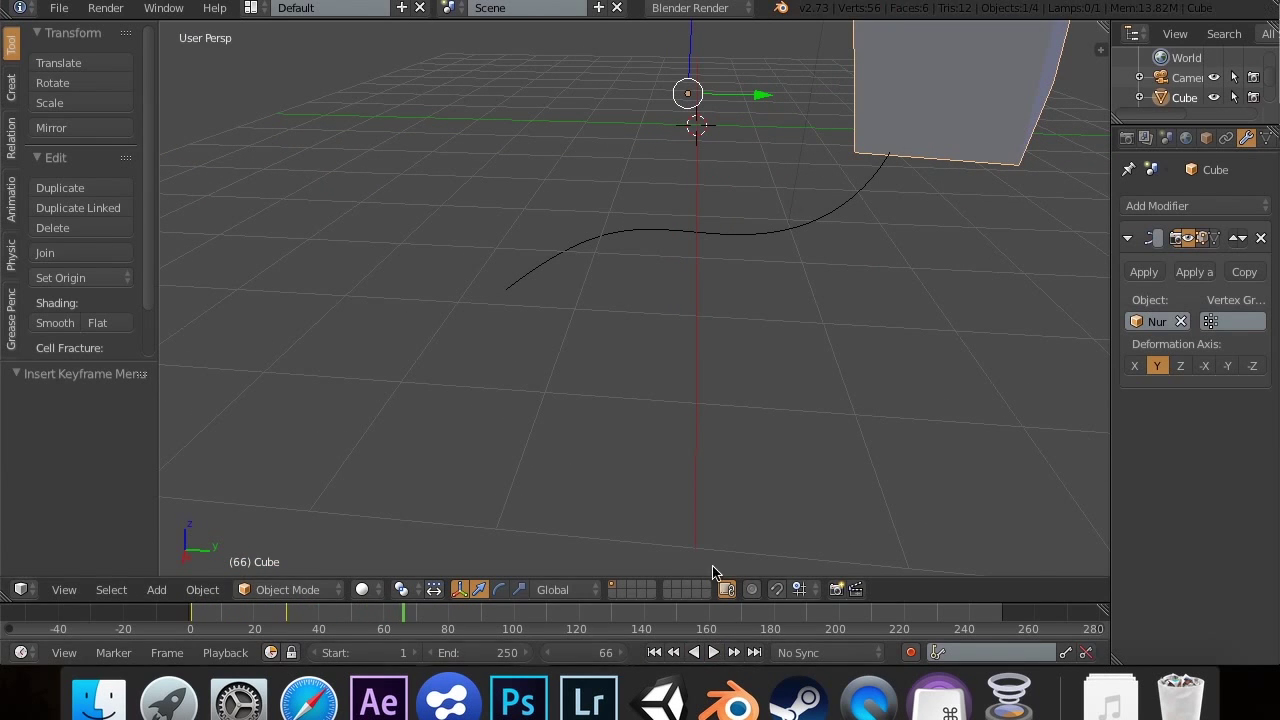
scroll(837, 214, "right", 5)
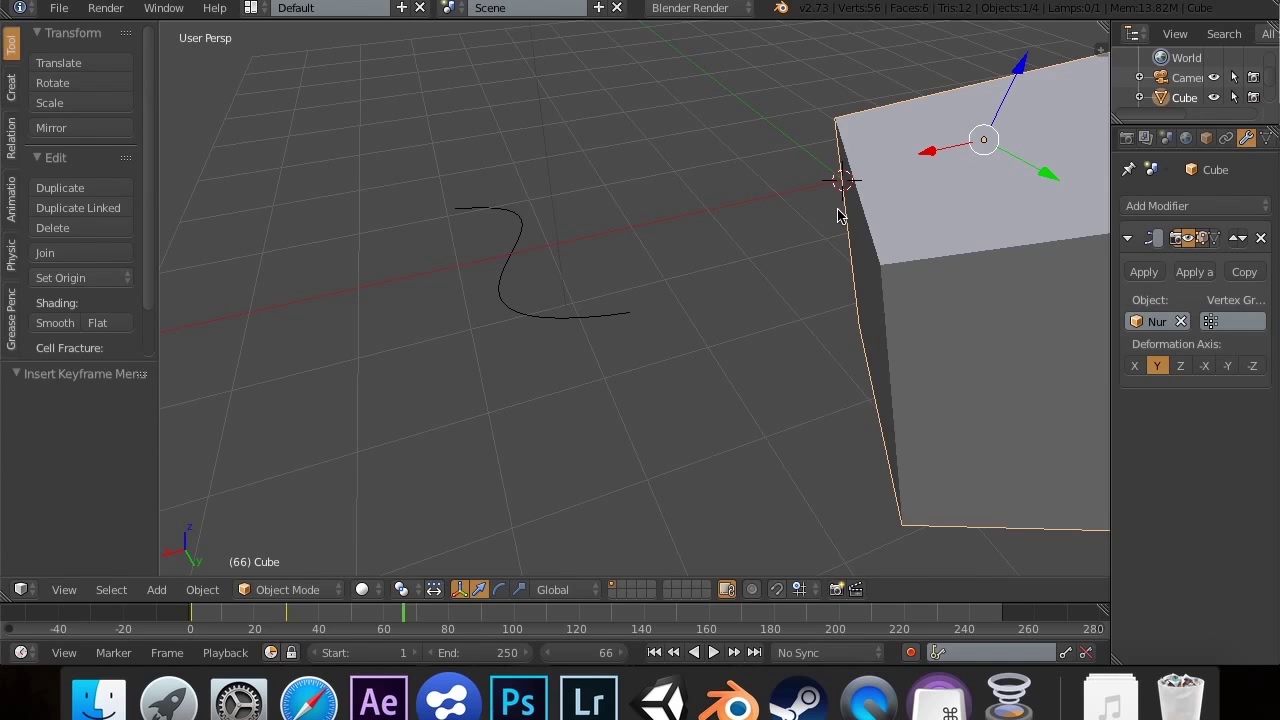
Step: Subdivide the whole cube mesh three times with one cut each in Edit Mode, and return to Object Mode
key("Tab")
scroll(120, 270, "down", 5)
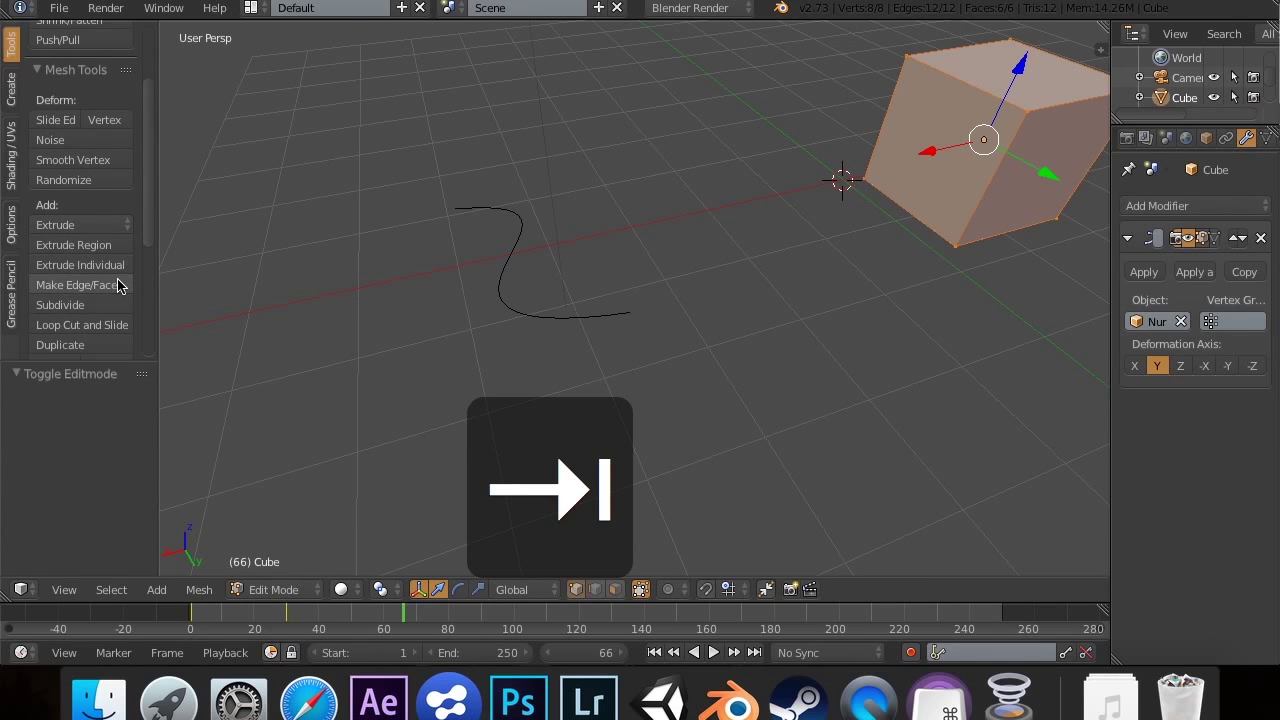
left_click(89, 307)
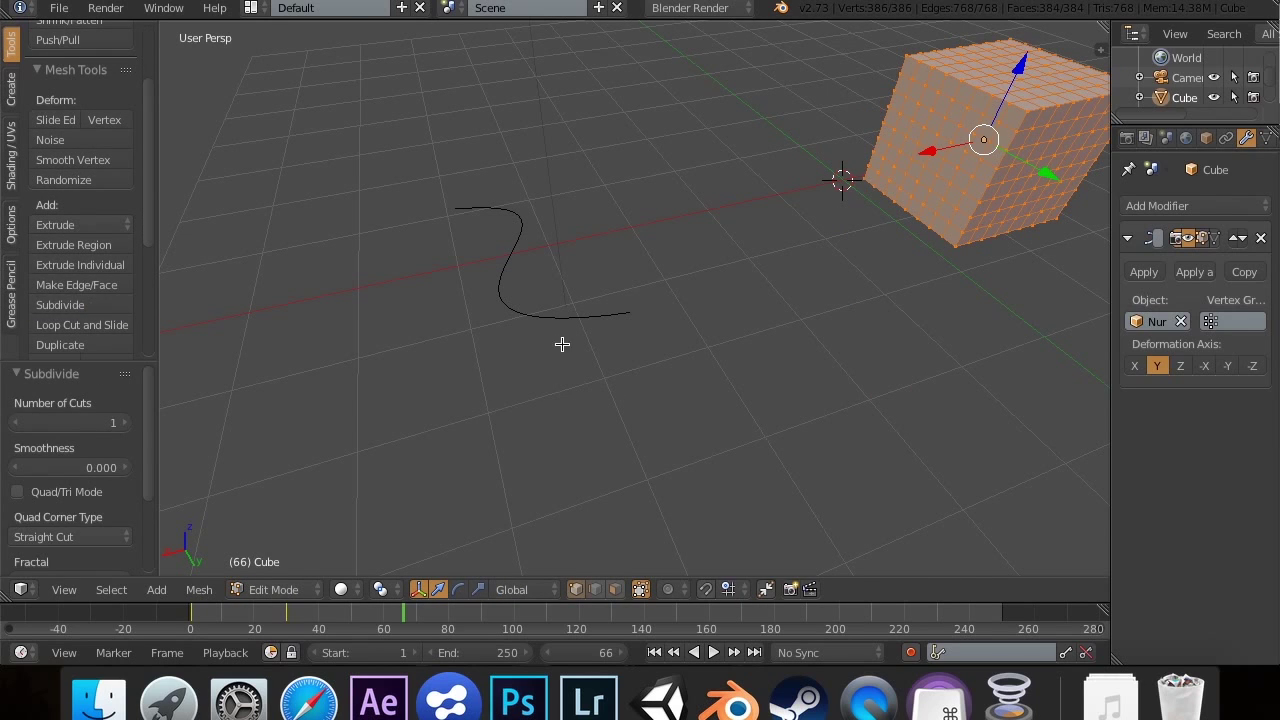
key("Tab")
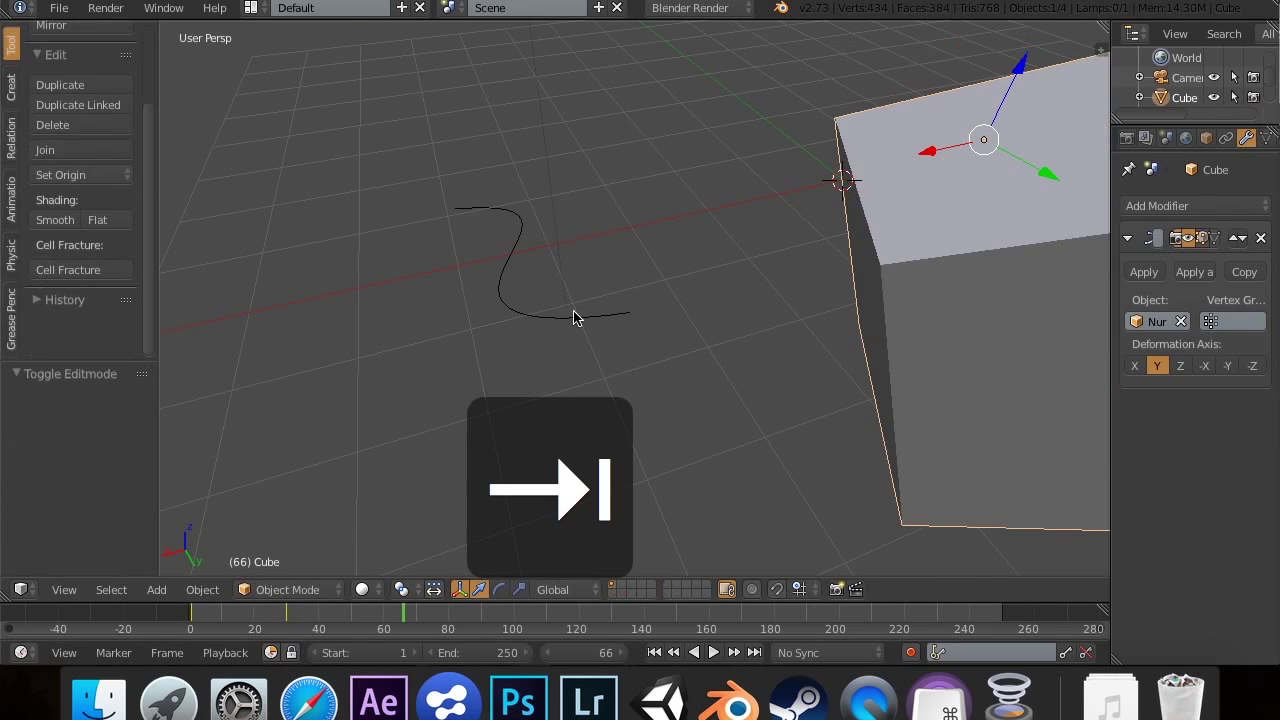
Step: Replay the animation of the subdivided cube from the first frame and scrub to frame 13
left_click(654, 652)
left_click(713, 652)
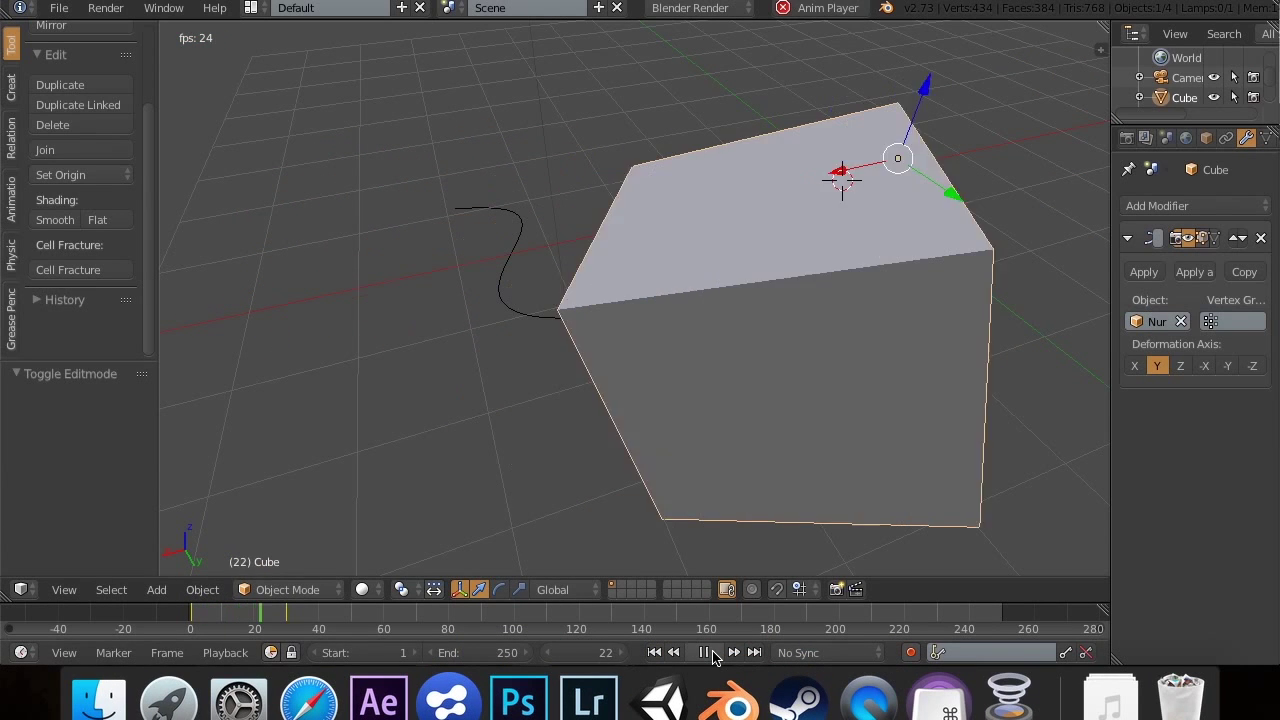
mouse_move(584, 652)
left_mouse_down()
mouse_move(548, 652)
mouse_move(562, 652)
left_mouse_up()
Step: Subdivide the whole cube mesh once more in Edit Mode and return to Object Mode
middle_click_drag(685, 464, 700, 461)
key("Tab")
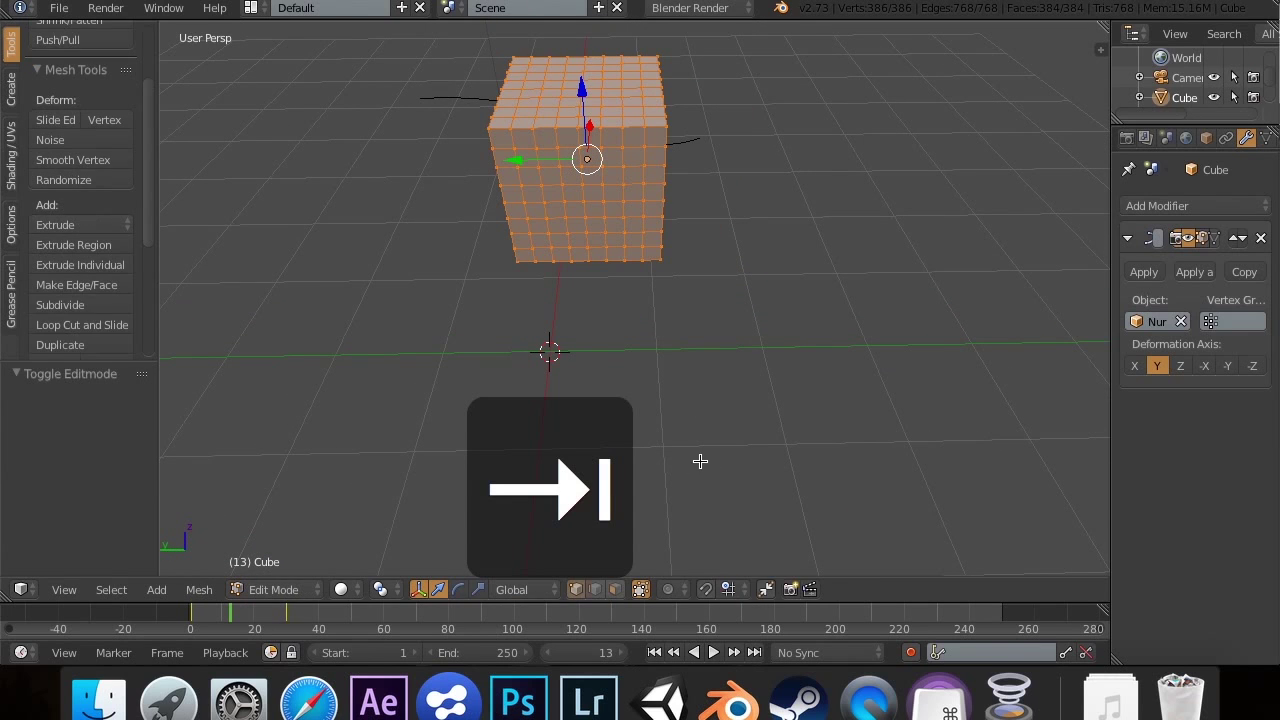
left_click(110, 305)
key("Tab")
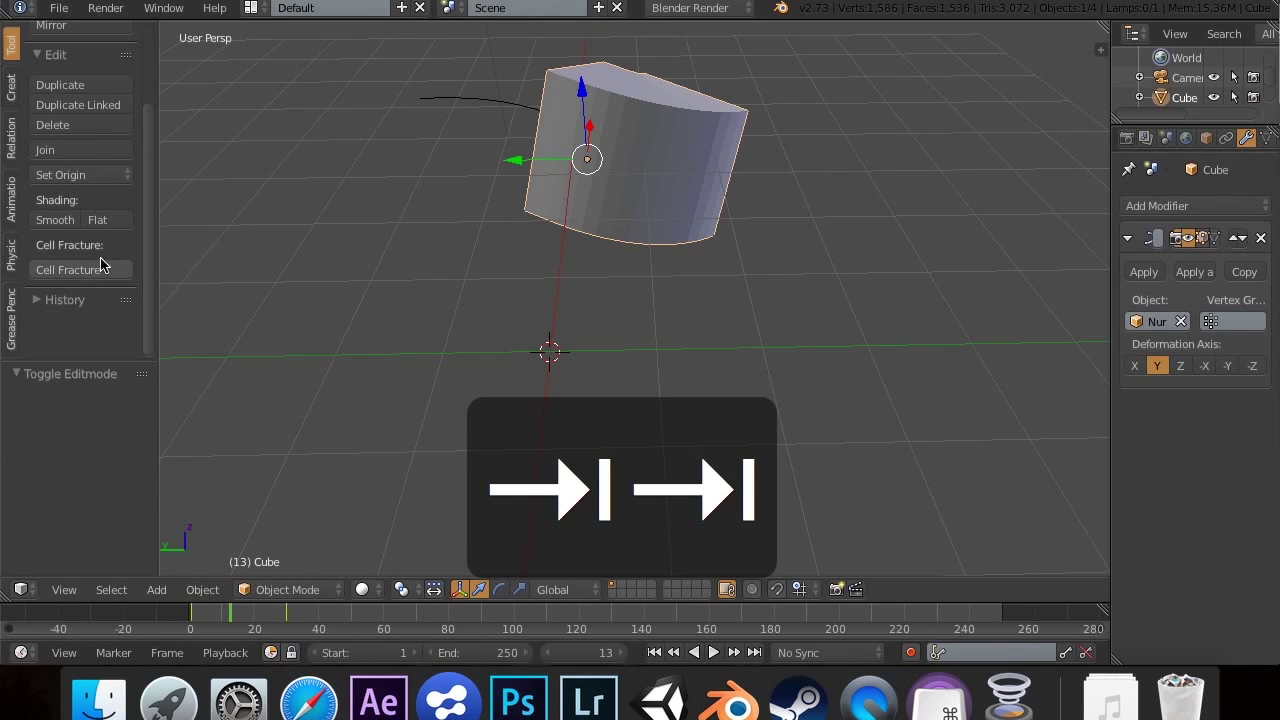
Step: Apply smooth shading to the subdivided cube and examine its surface from different angles
left_click(55, 220)
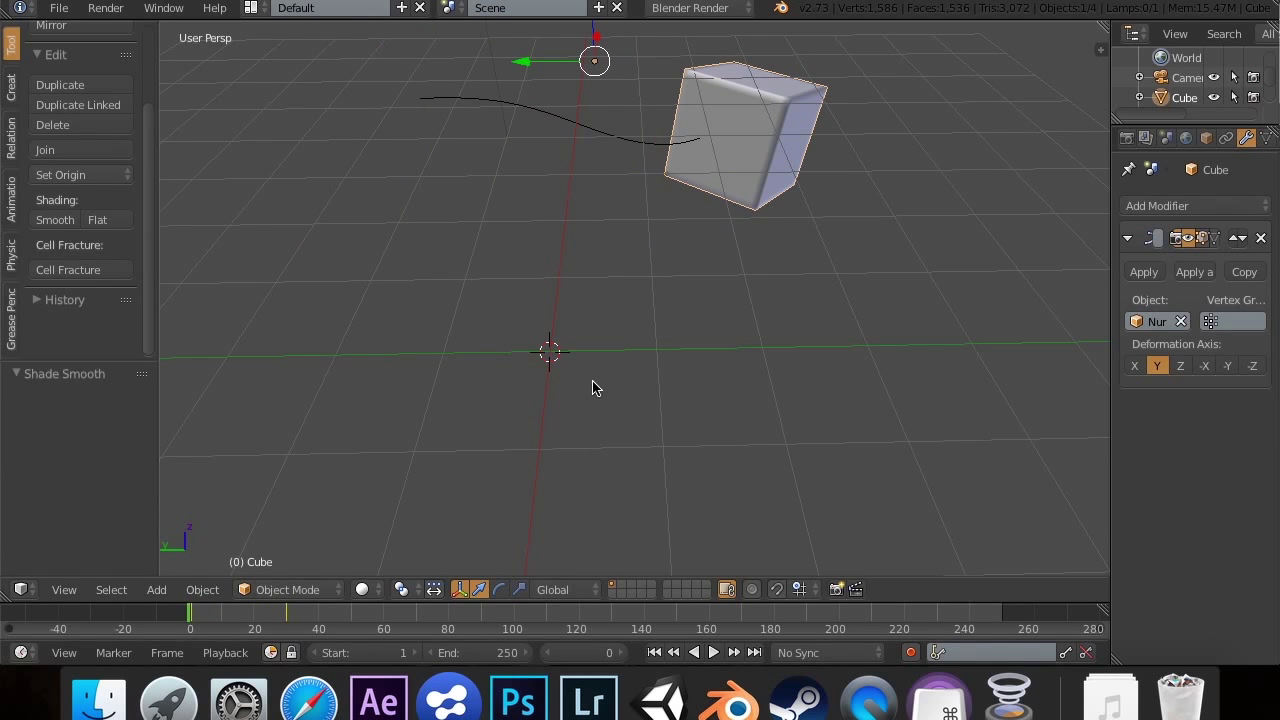
scroll(592, 388, "up", 10)
scroll(592, 388, "right", 3)
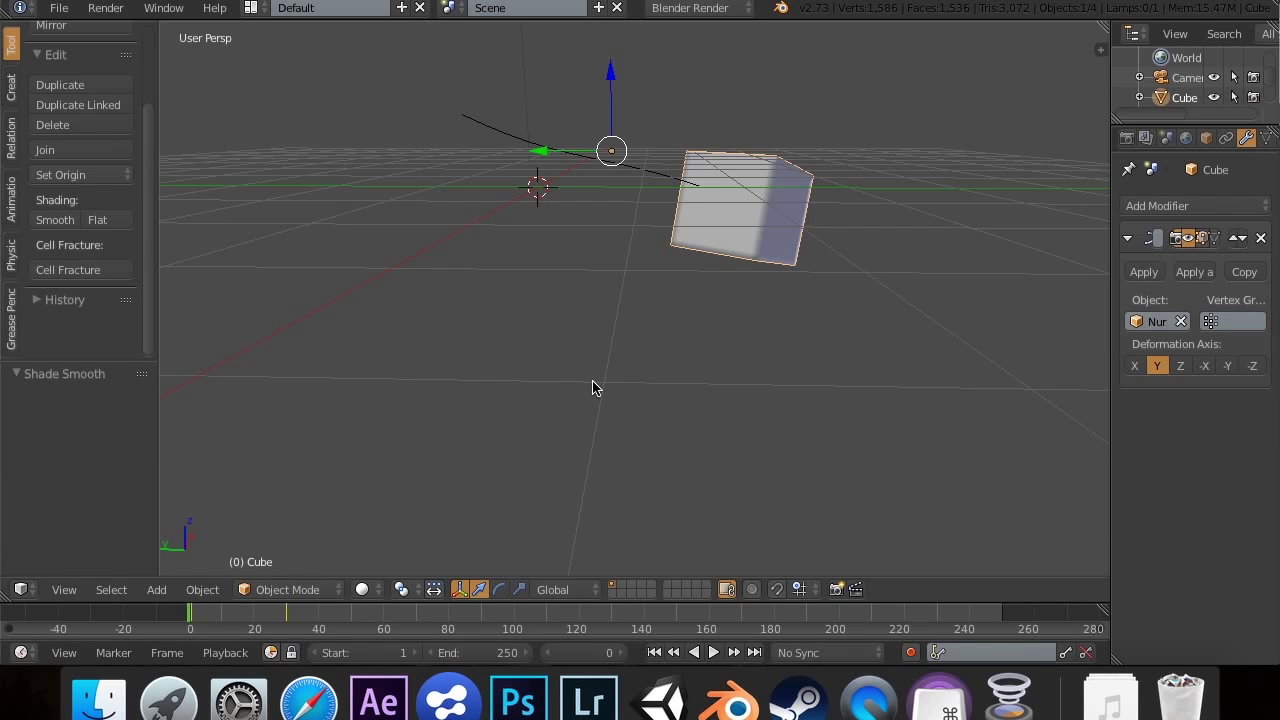
scroll(750, 172, "down", 10)
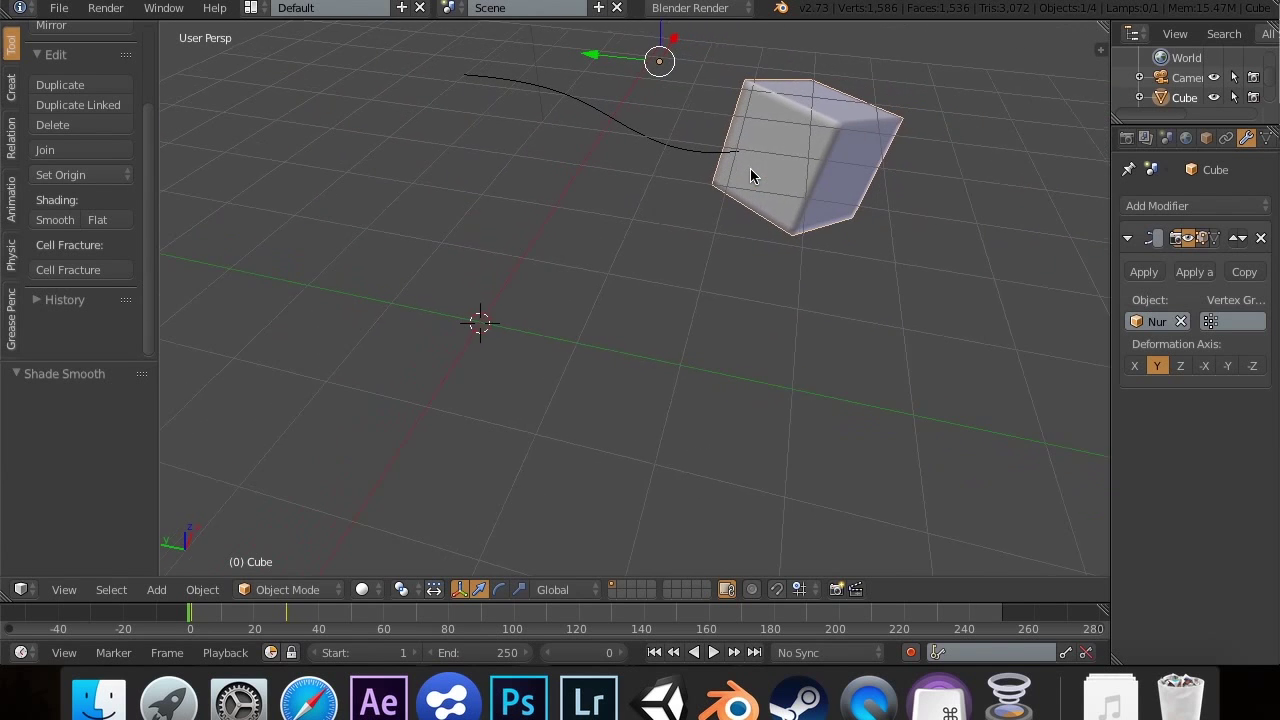
scroll(750, 175, "down", 5)
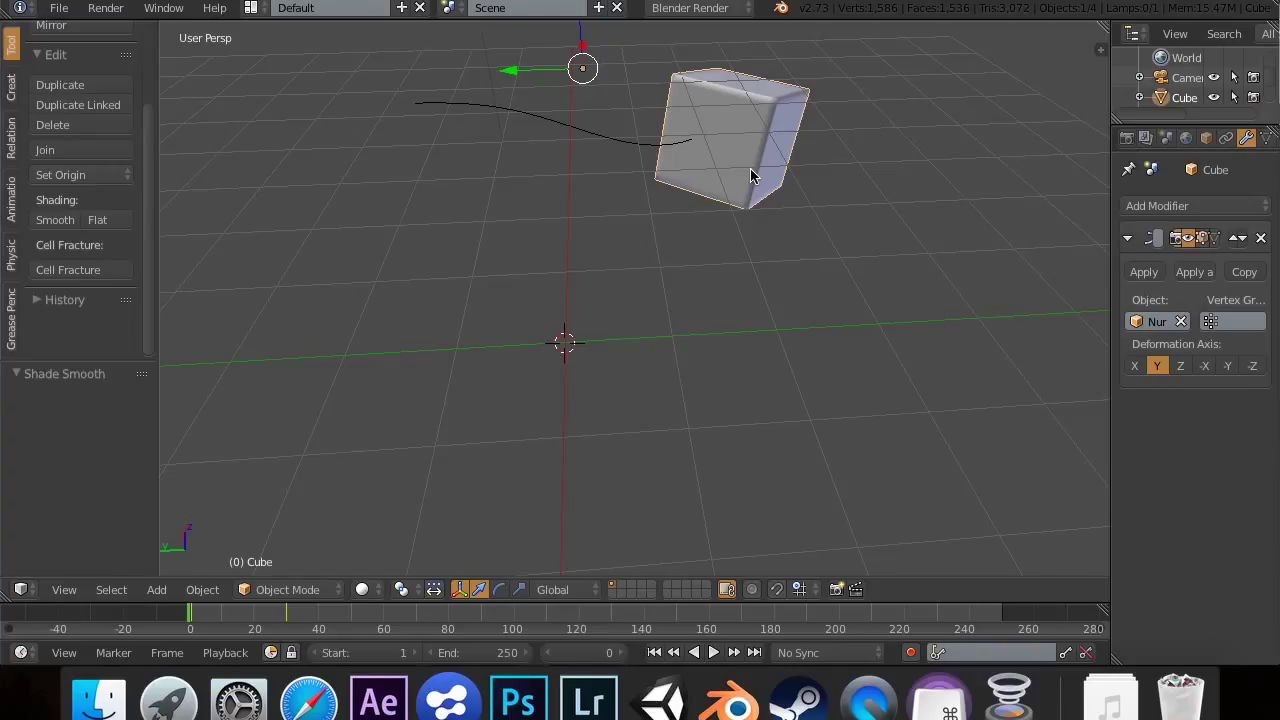
scroll(750, 168, "down", 5)
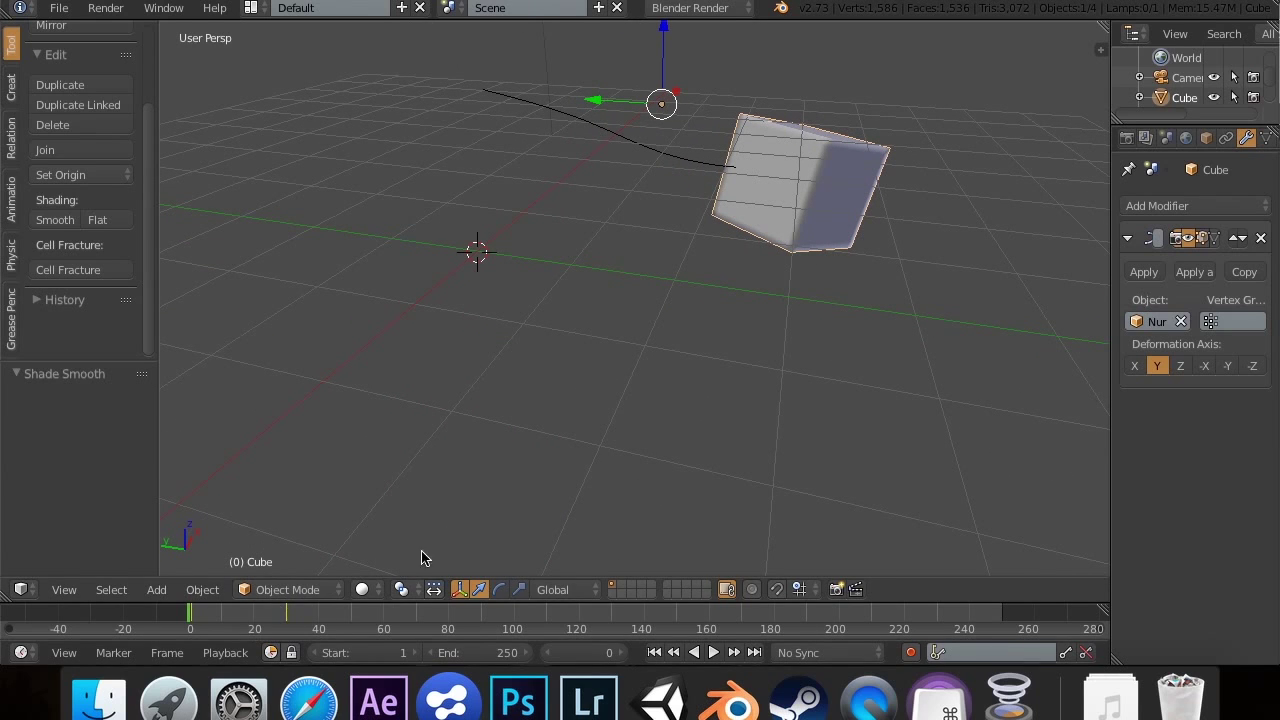
Step: Undo the cube's smooth shading, mesh subdivisions and location keyframes
key("super+z")
key("super+z")
key("super+z")
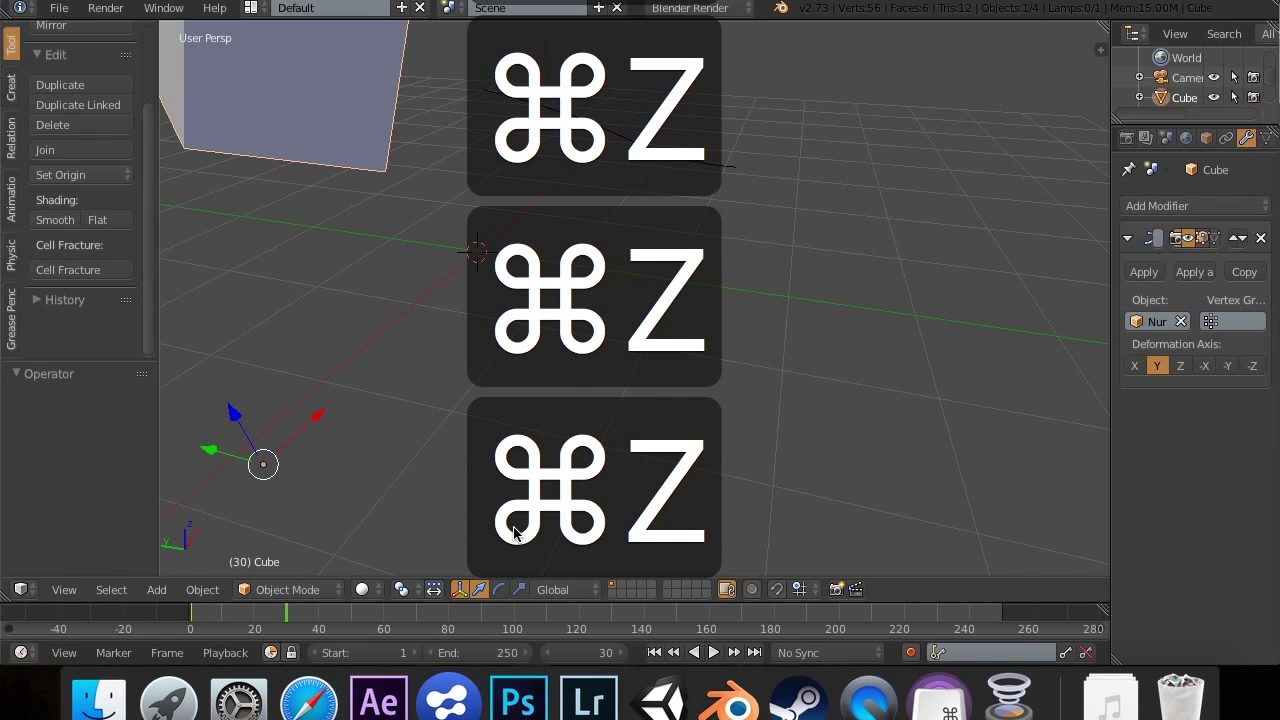
key("super+z")
key("super+z")
key("super+z")
key("super+z")
Step: Move the curve-deformed cube about -0.5 units along X and examine it relative to the path
middle_click_drag(908, 366, 895, 370)
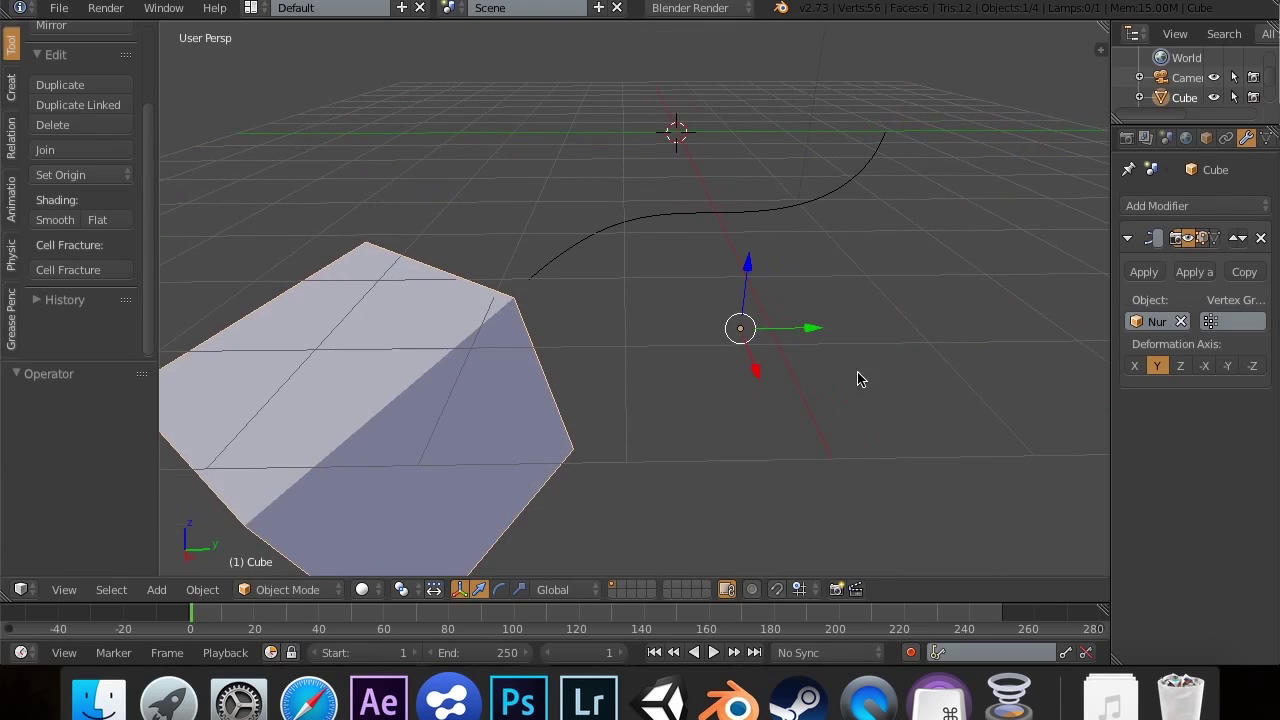
left_click_drag(760, 383, 996, 234)
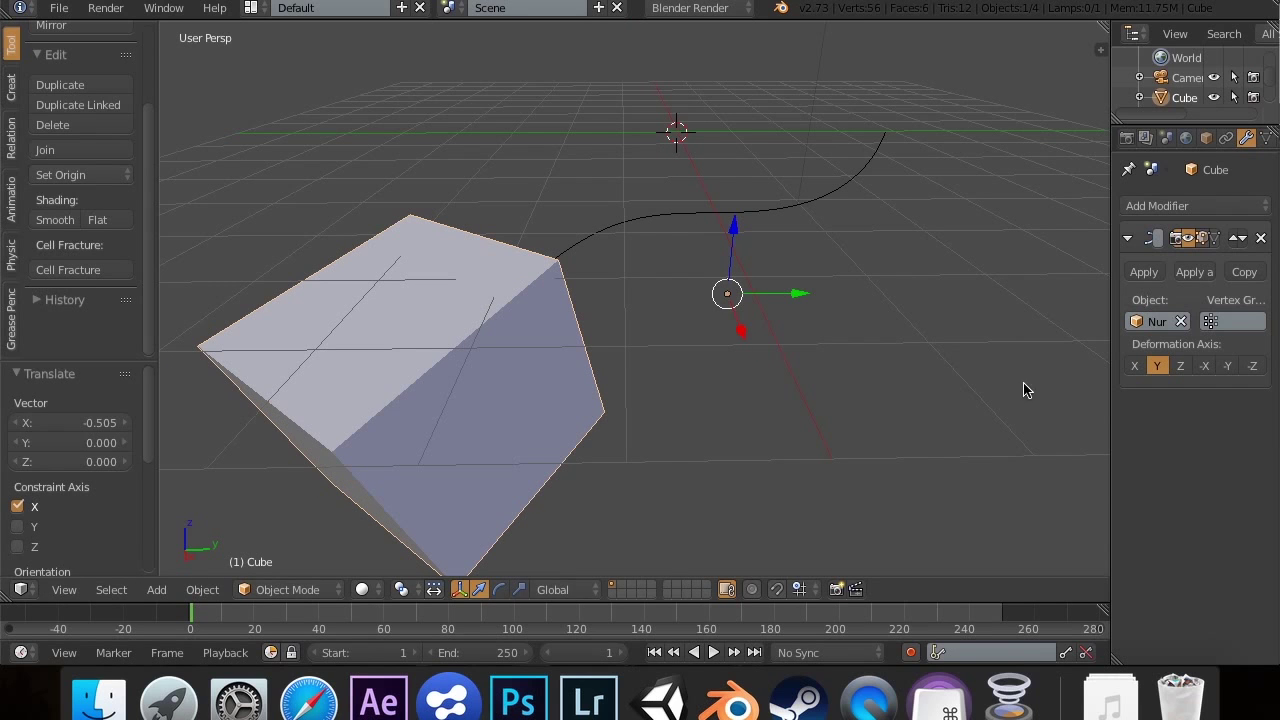
scroll(940, 200, "down", 5)
scroll(940, 200, "up", 4)
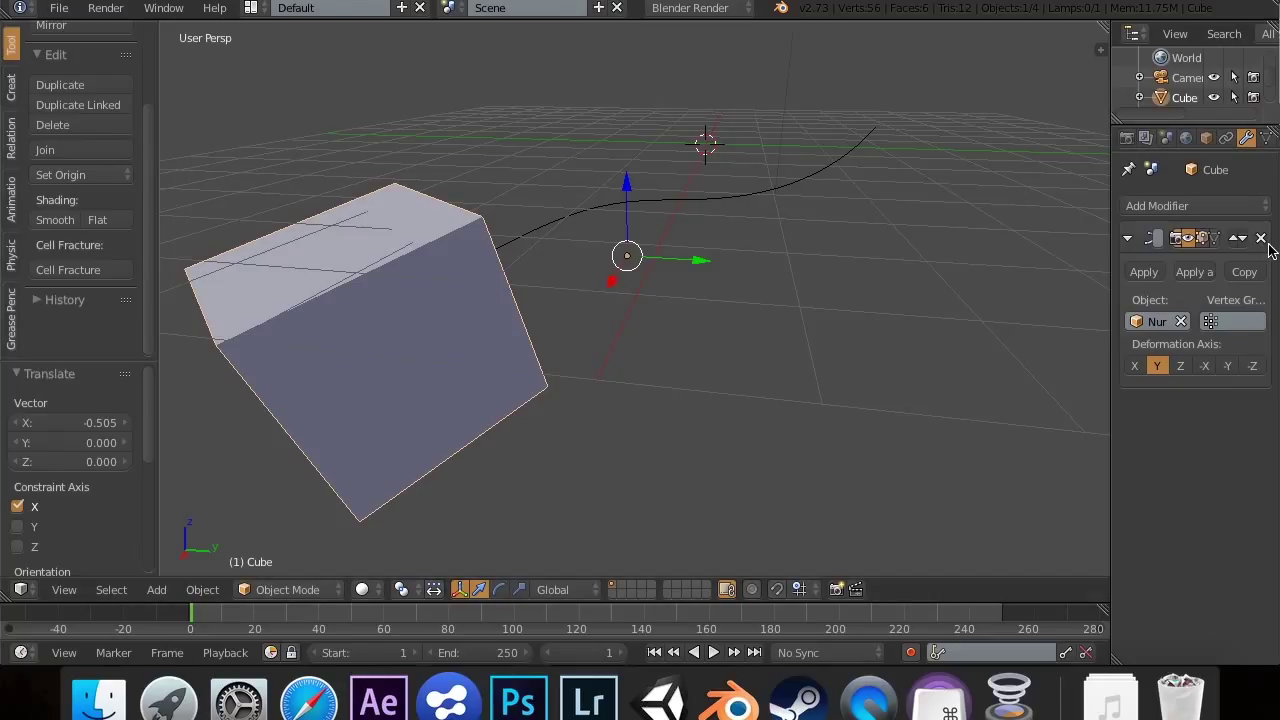
middle_click_drag(1268, 248, 1276, 378, "ctrl")
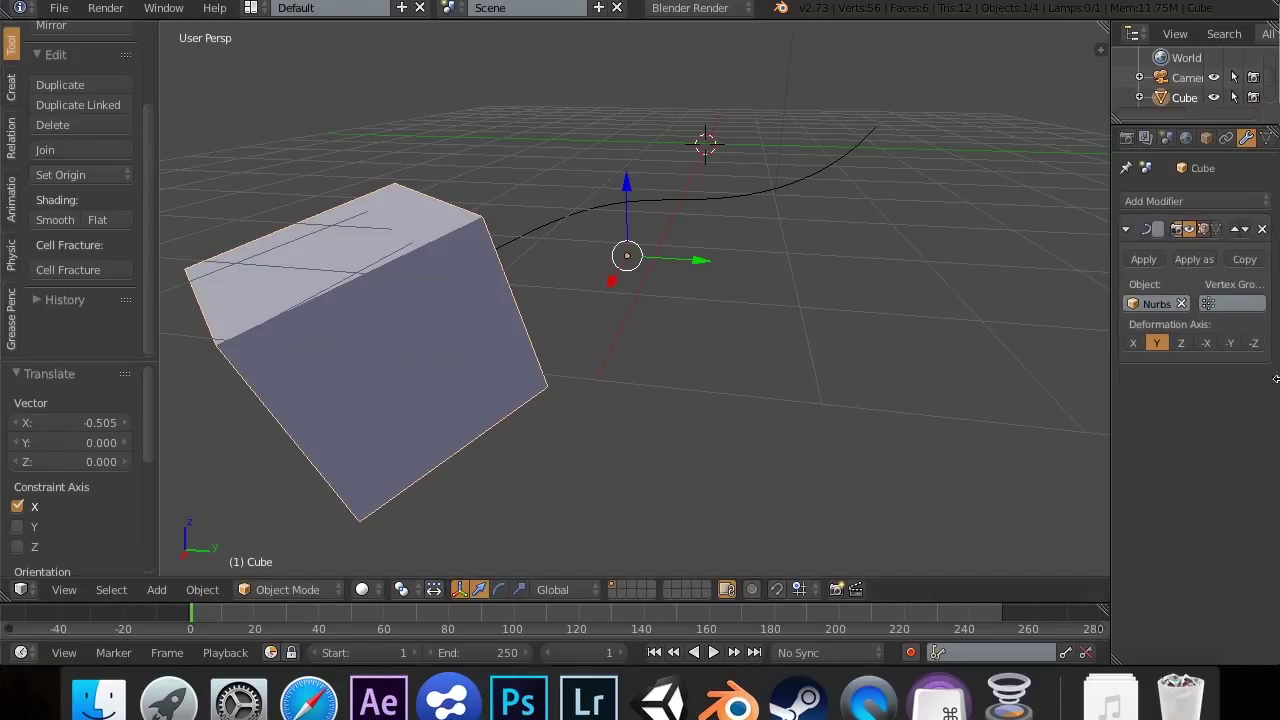
Step: Start a new default scene, delete the default cube and add a Monkey mesh in its place
key("super+n")
left_click(940, 178)
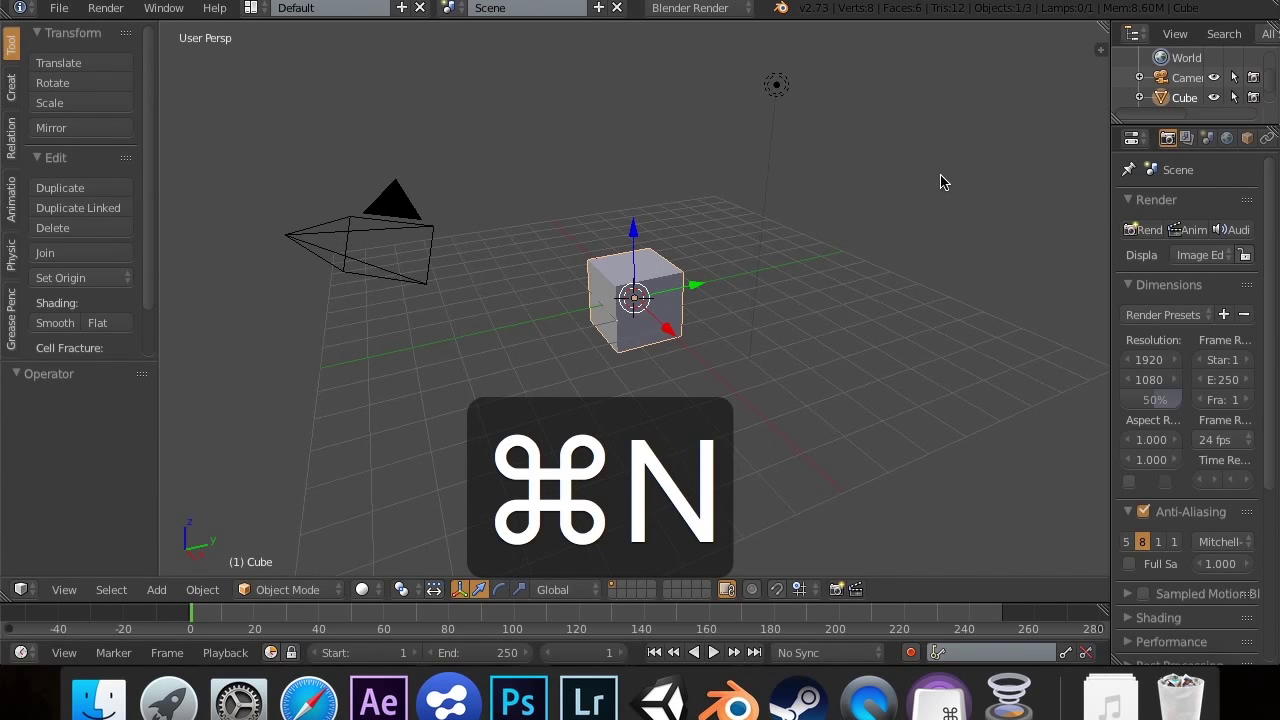
key("x")
left_click(612, 305)
key("shift+a")
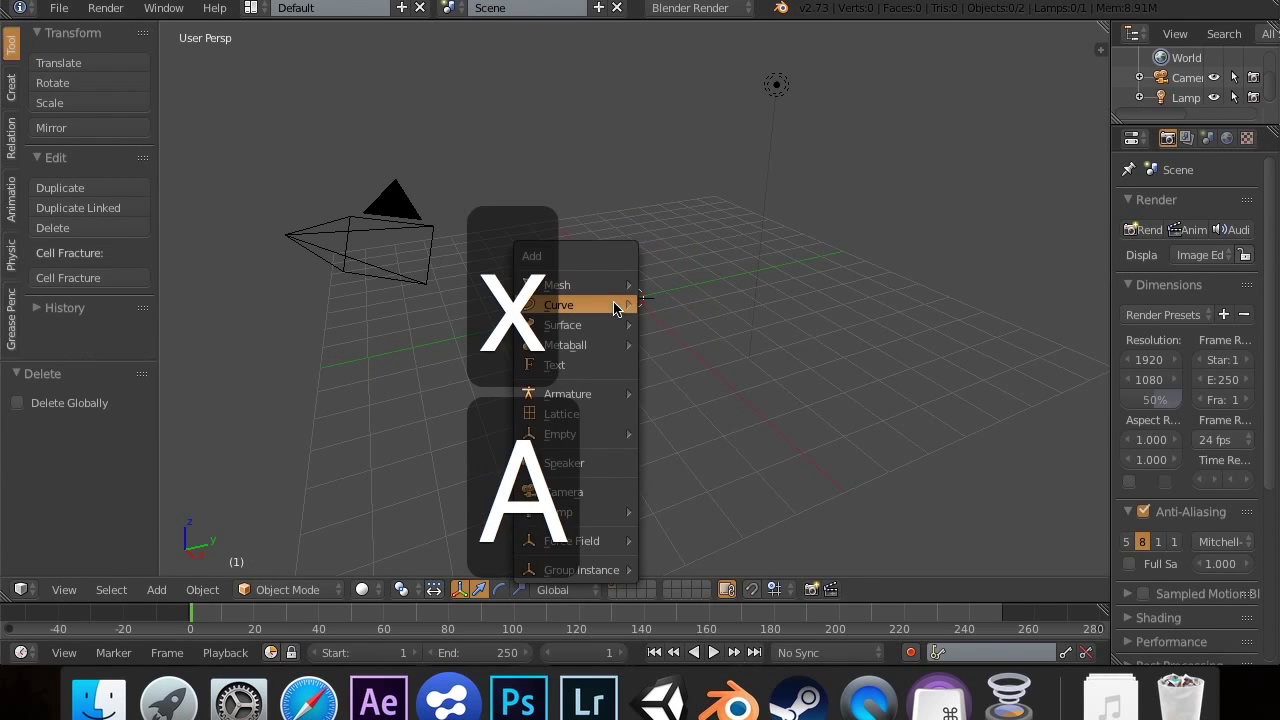
mouse_move(620, 287)
left_click(672, 472)
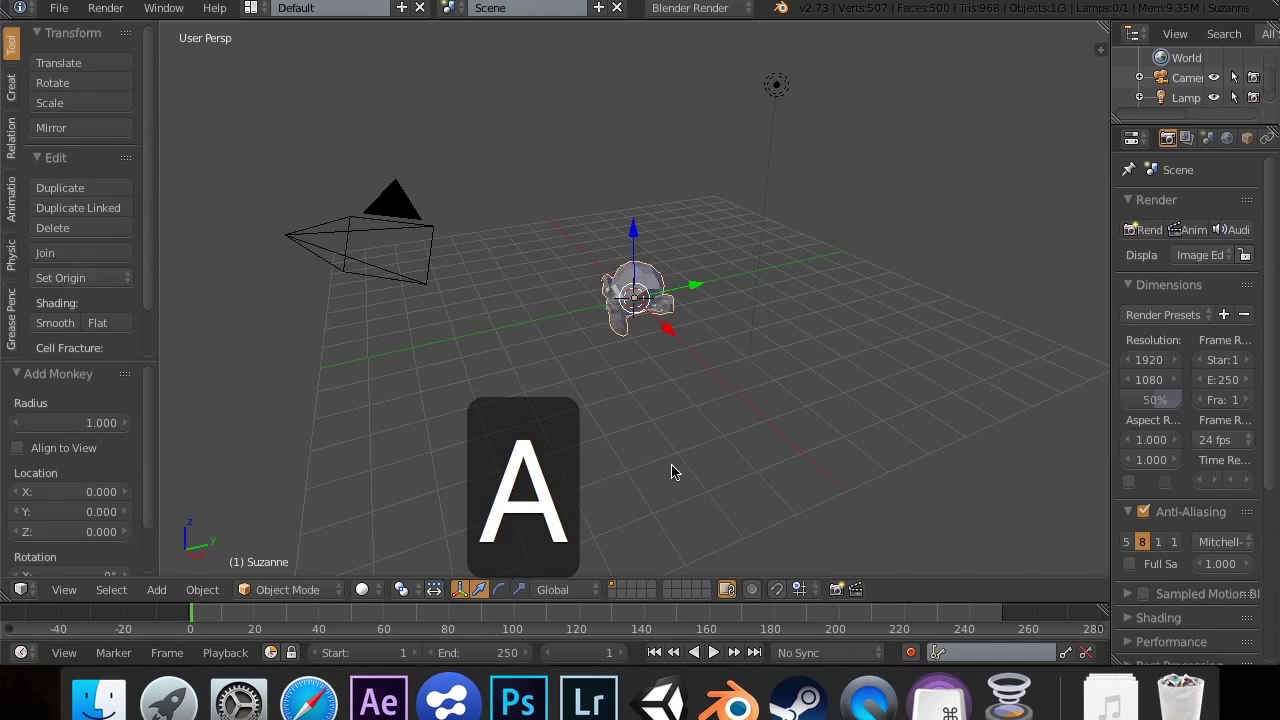
Step: Examine the monkey head up close from the front, side and back
scroll(669, 336, "left", 8)
scroll(669, 336, "up", 5)
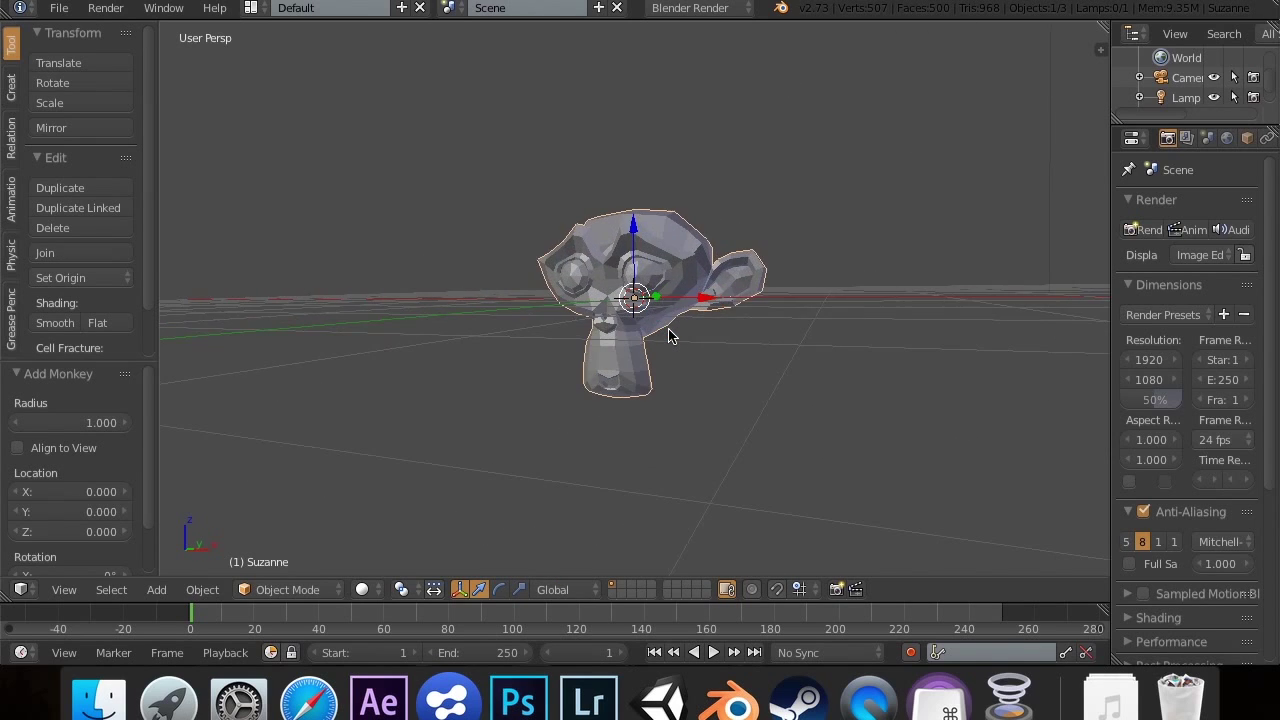
scroll(669, 336, "up", 5)
scroll(669, 336, "up", 4)
scroll(669, 336, "down", 10)
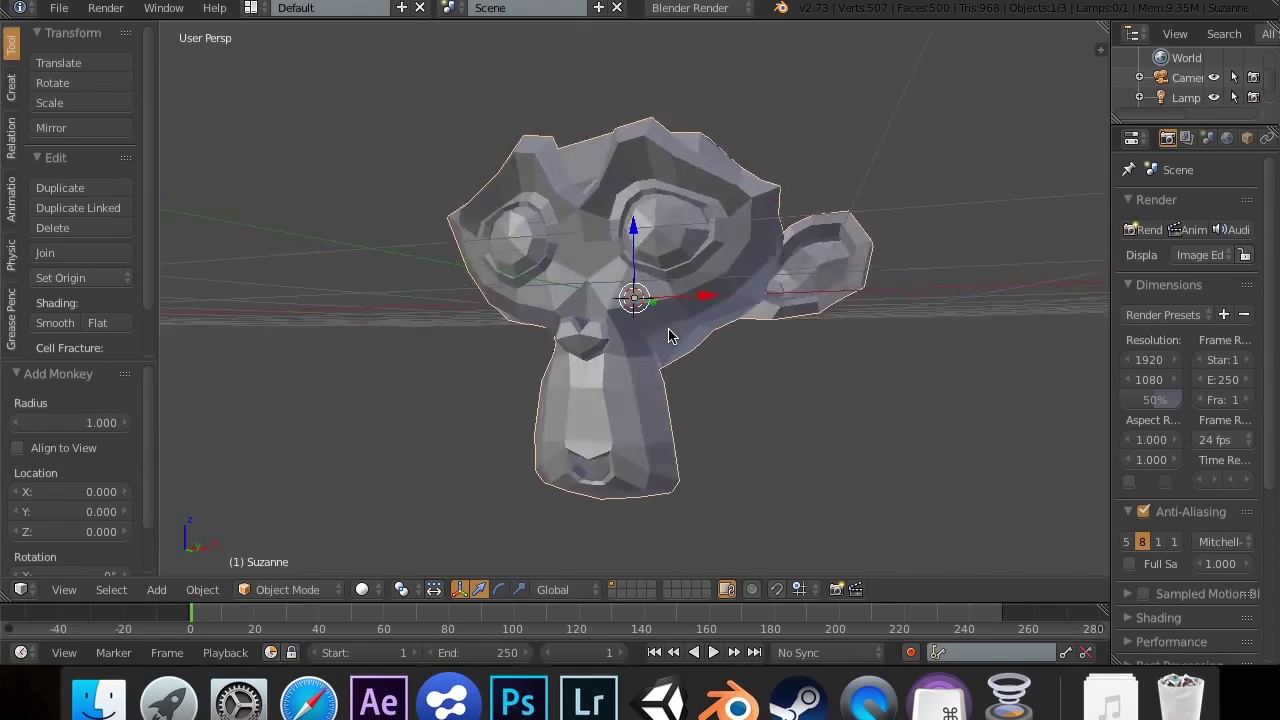
scroll(669, 336, "left", 8)
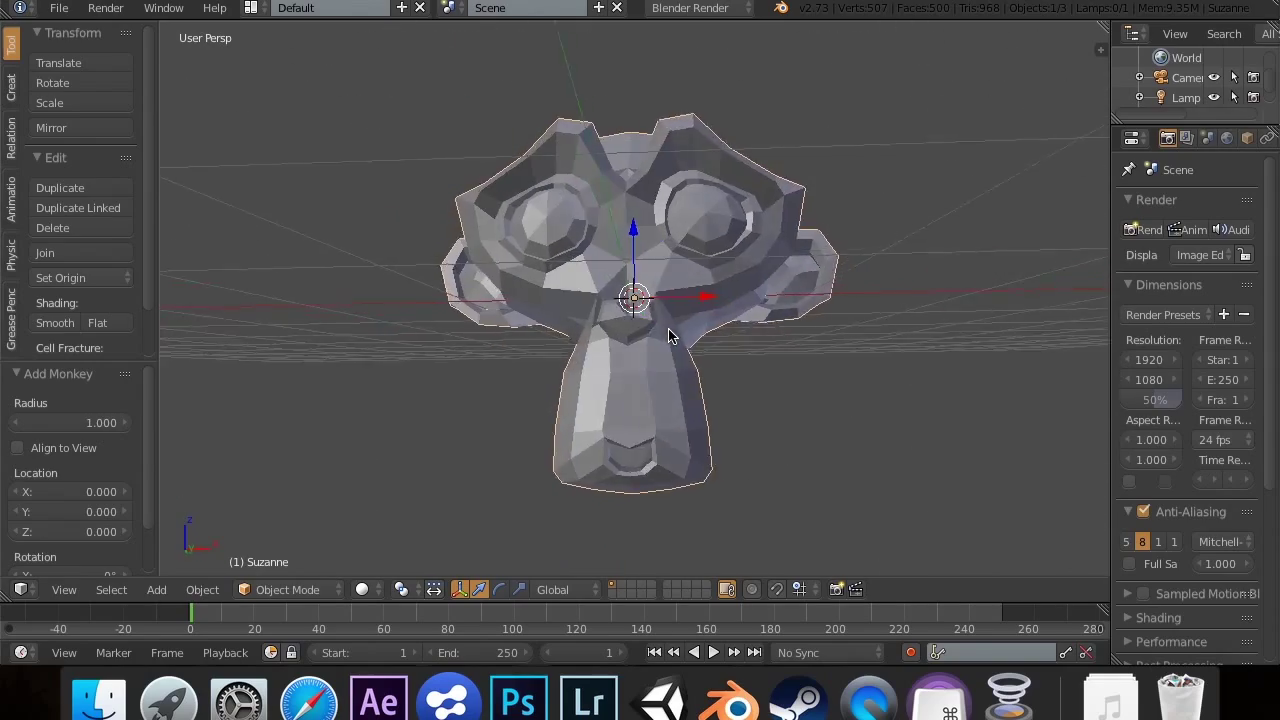
scroll(669, 336, "up", 6)
scroll(669, 336, "left", 8)
scroll(668, 336, "right", 6)
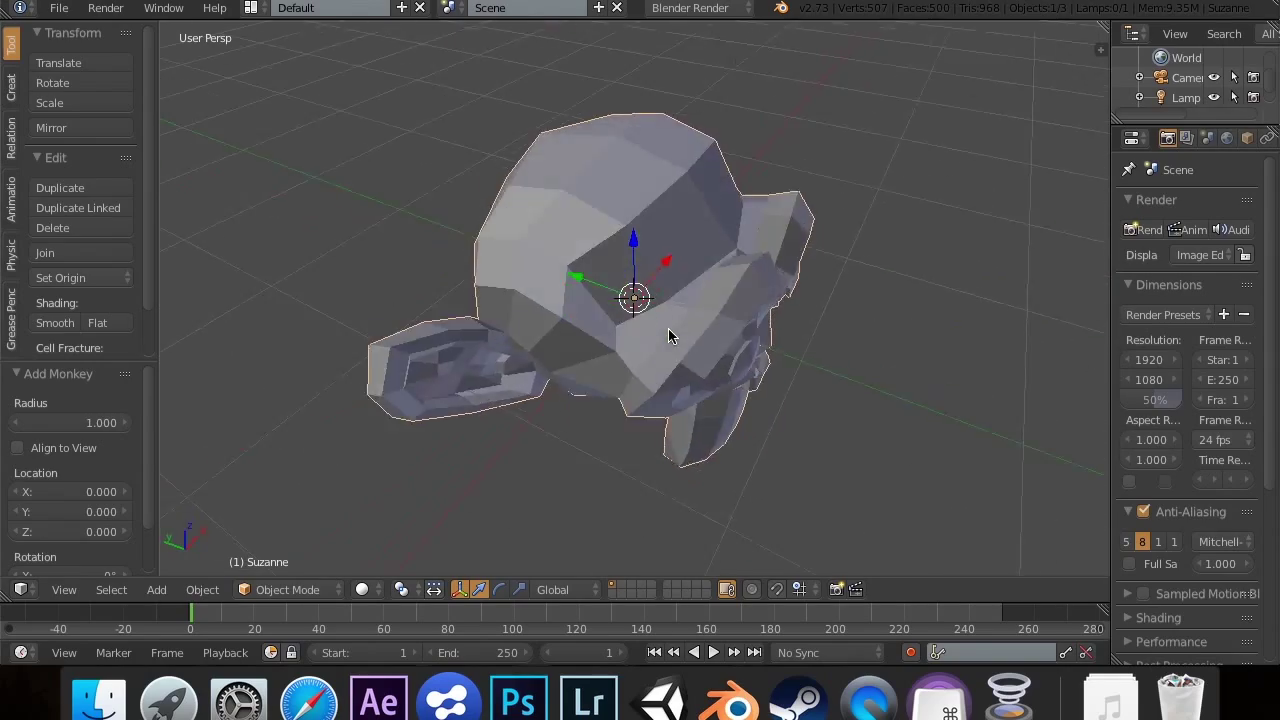
Step: Add a Cylinder mesh at the monkey's centre and scale it to 0.05
key("shift+a")
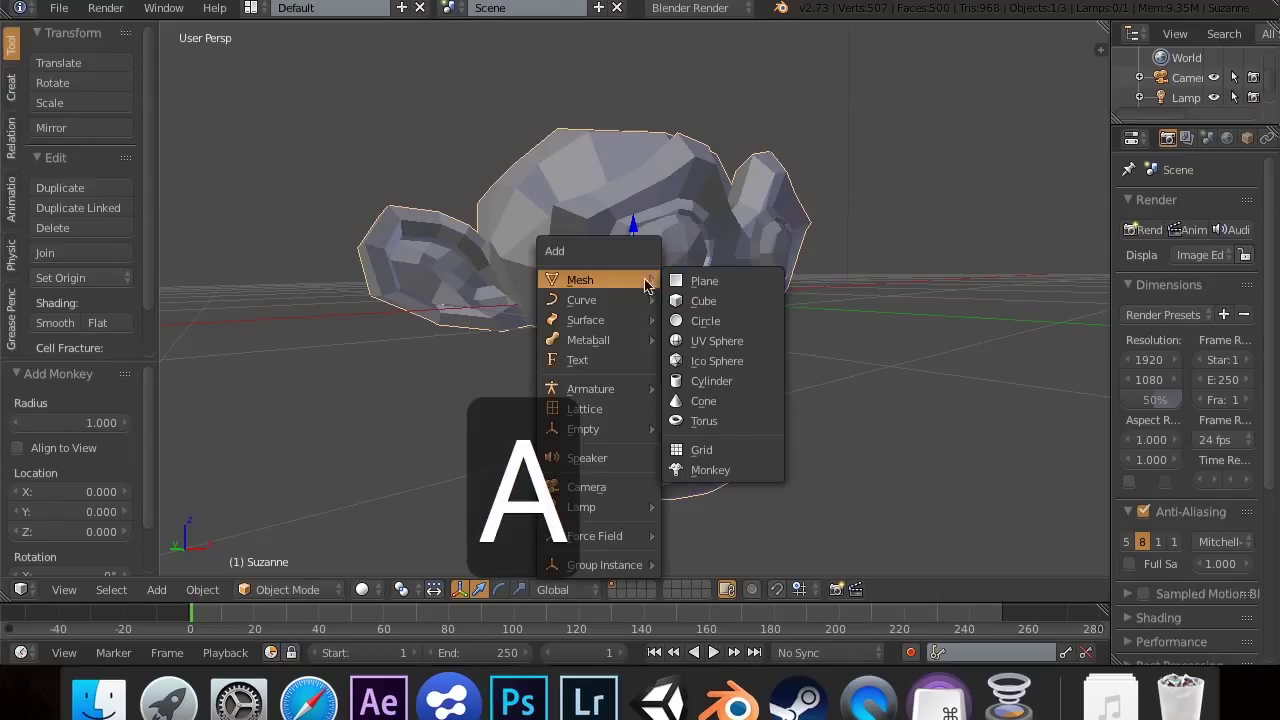
left_click(708, 384)
key("s")
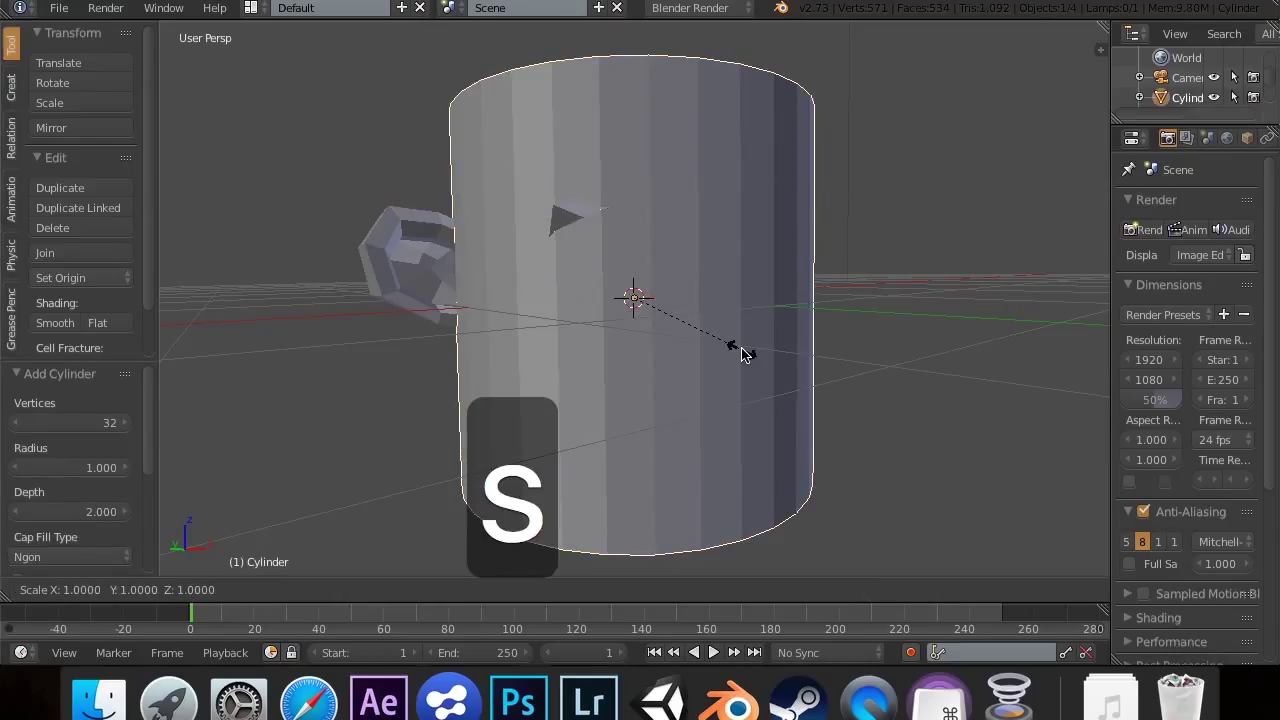
key("period")
key("0")
key("5")
key("Return")
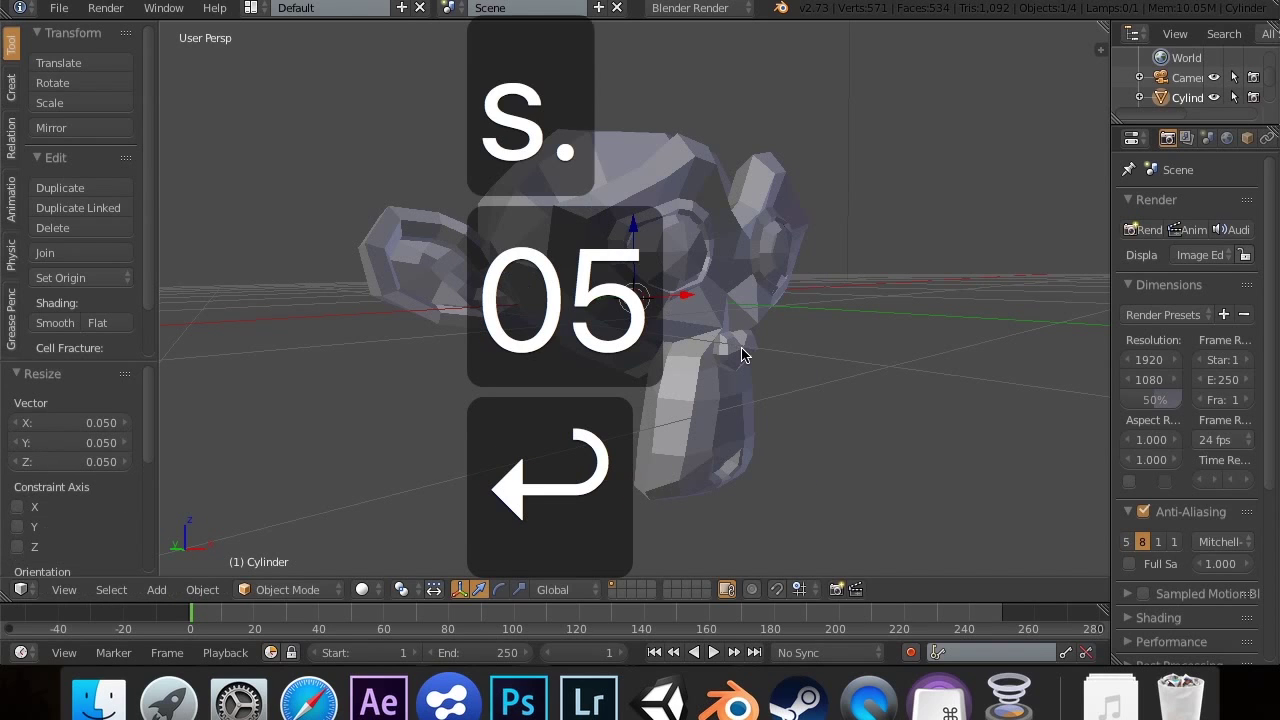
Step: Move the small cylinder in the negative X direction to the lower part of the monkey's ear
left_click_drag(688, 296, 522, 306)
scroll(522, 306, "right", 10)
scroll(522, 306, "left", 8)
scroll(522, 312, "left", 3)
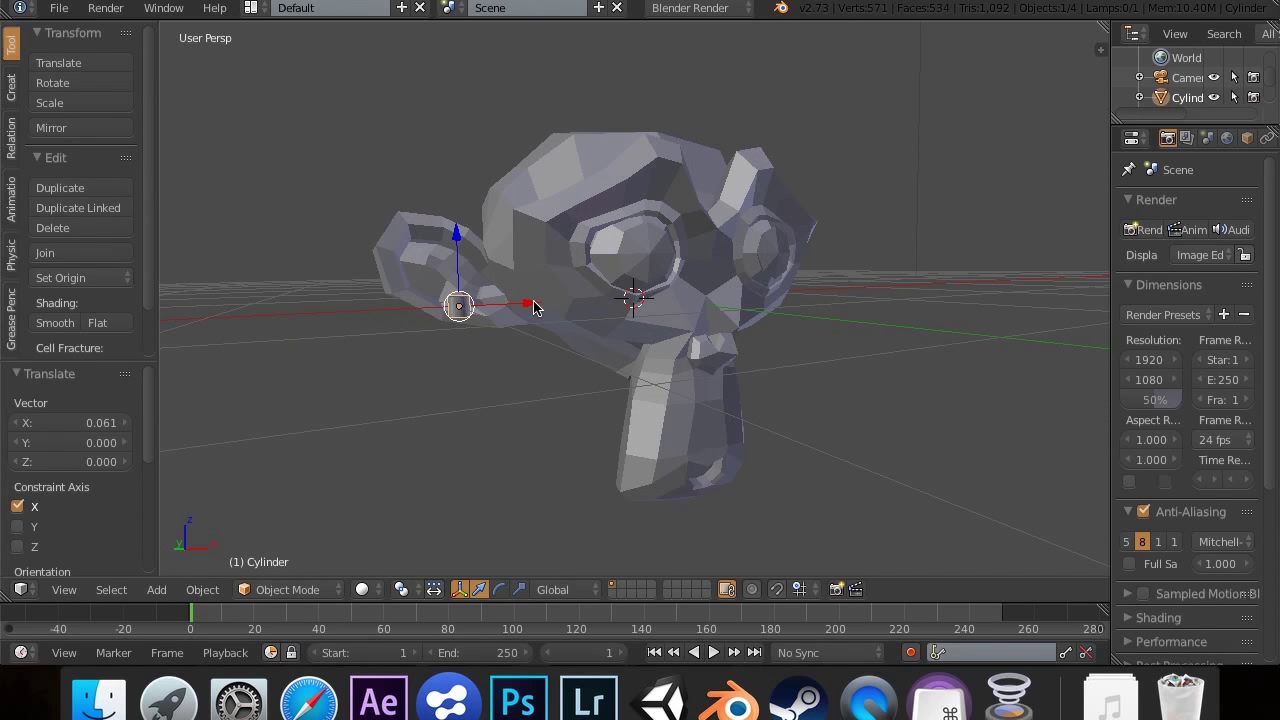
Step: Duplicate the small cylinder and, in front orthographic view, move the copy about 1.94 units along X to the opposite ear
key("shift+d")
key("Return")
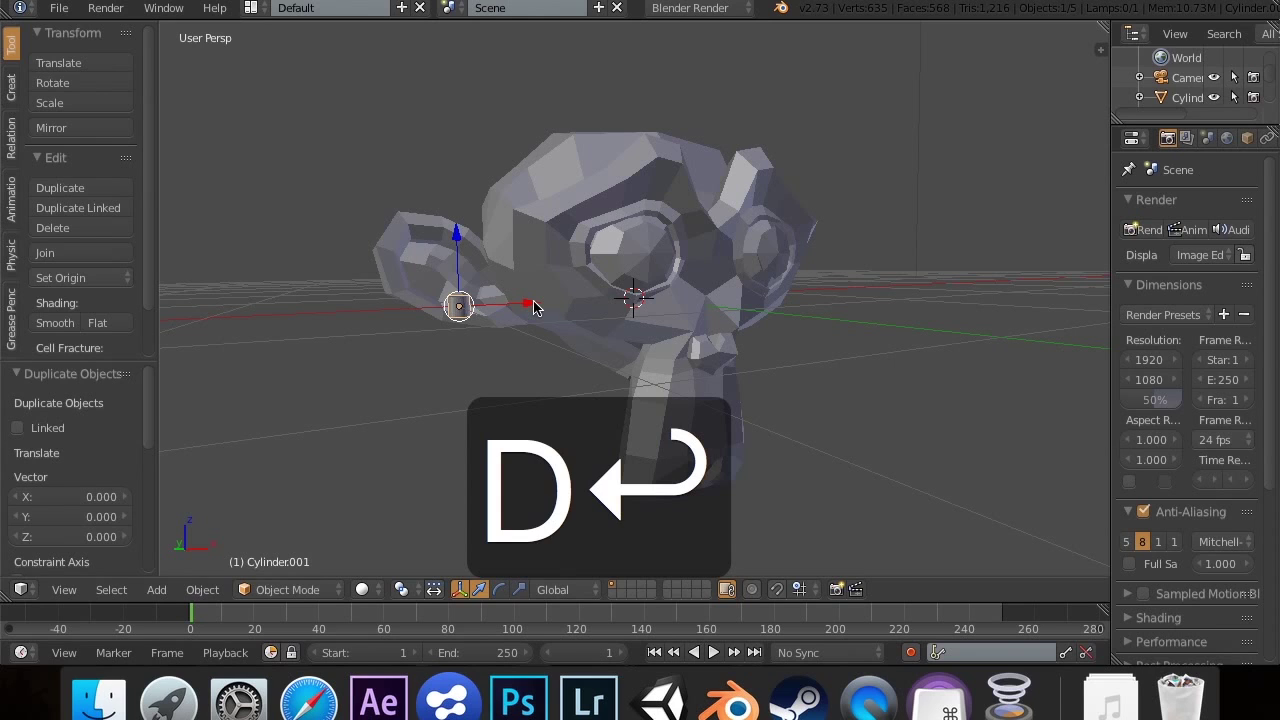
key("KP_1")
key("KP_5")
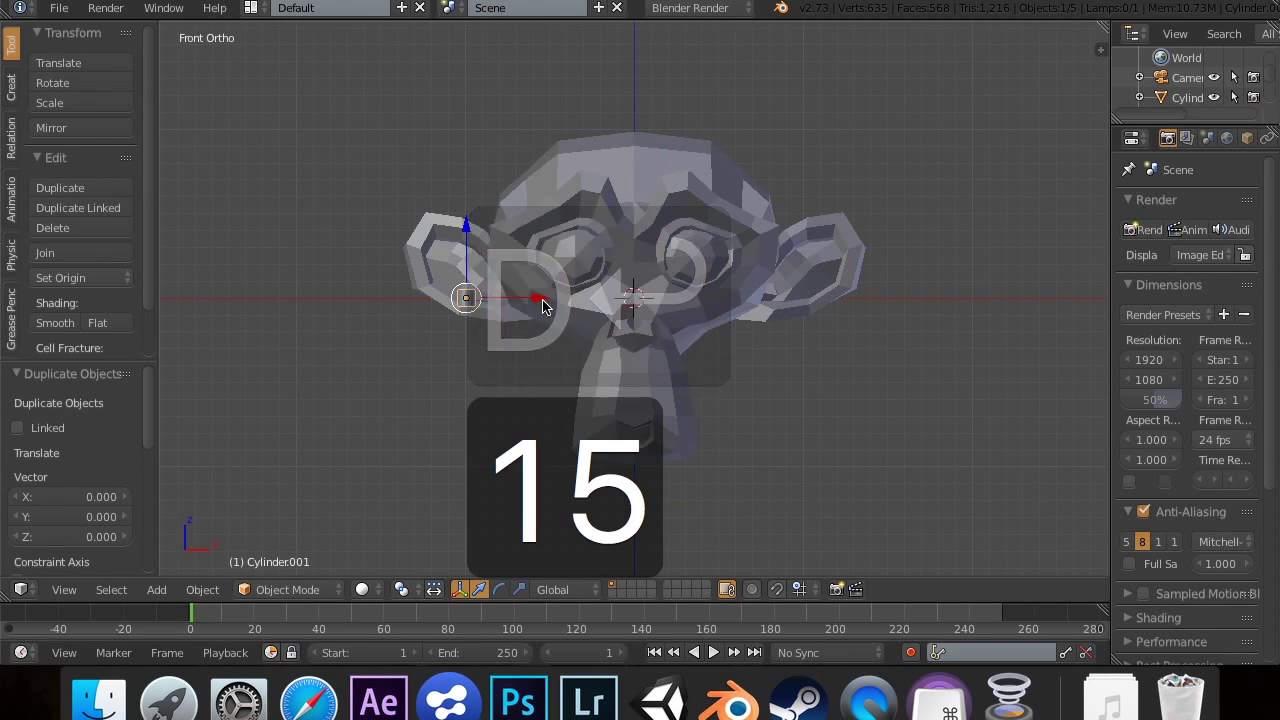
left_click_drag(535, 300, 870, 329)
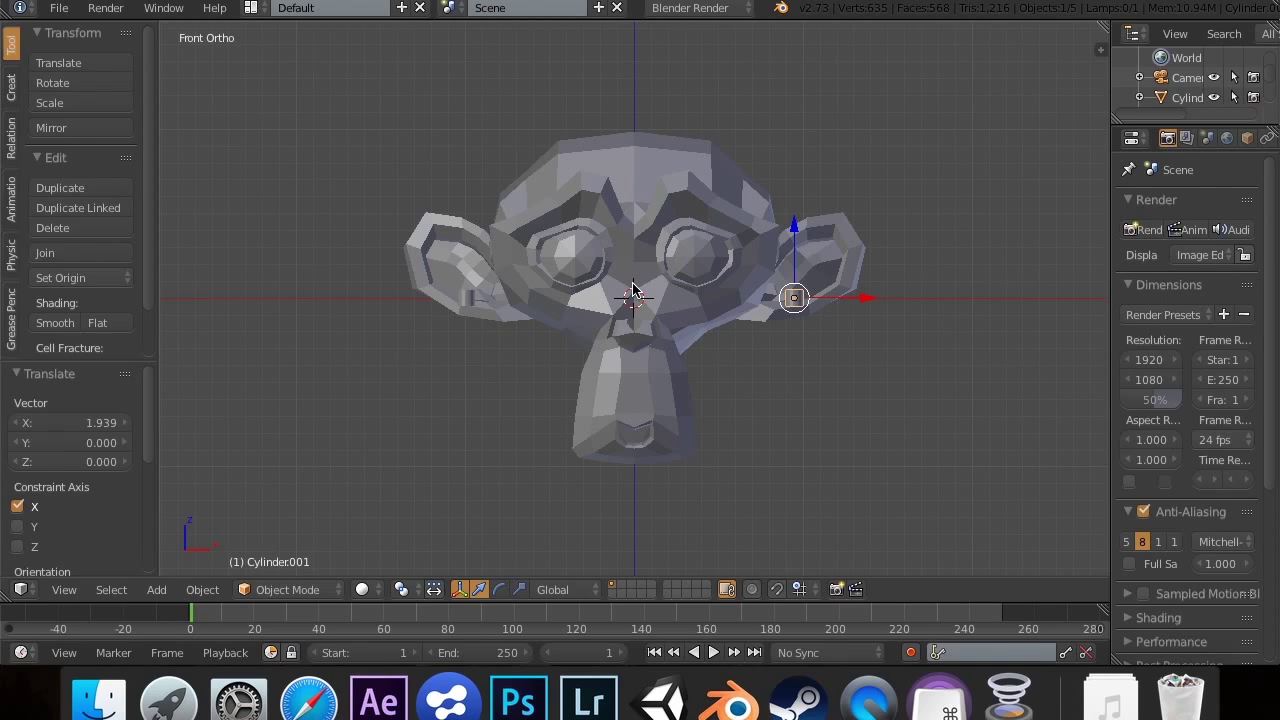
scroll(632, 290, "left", 10)
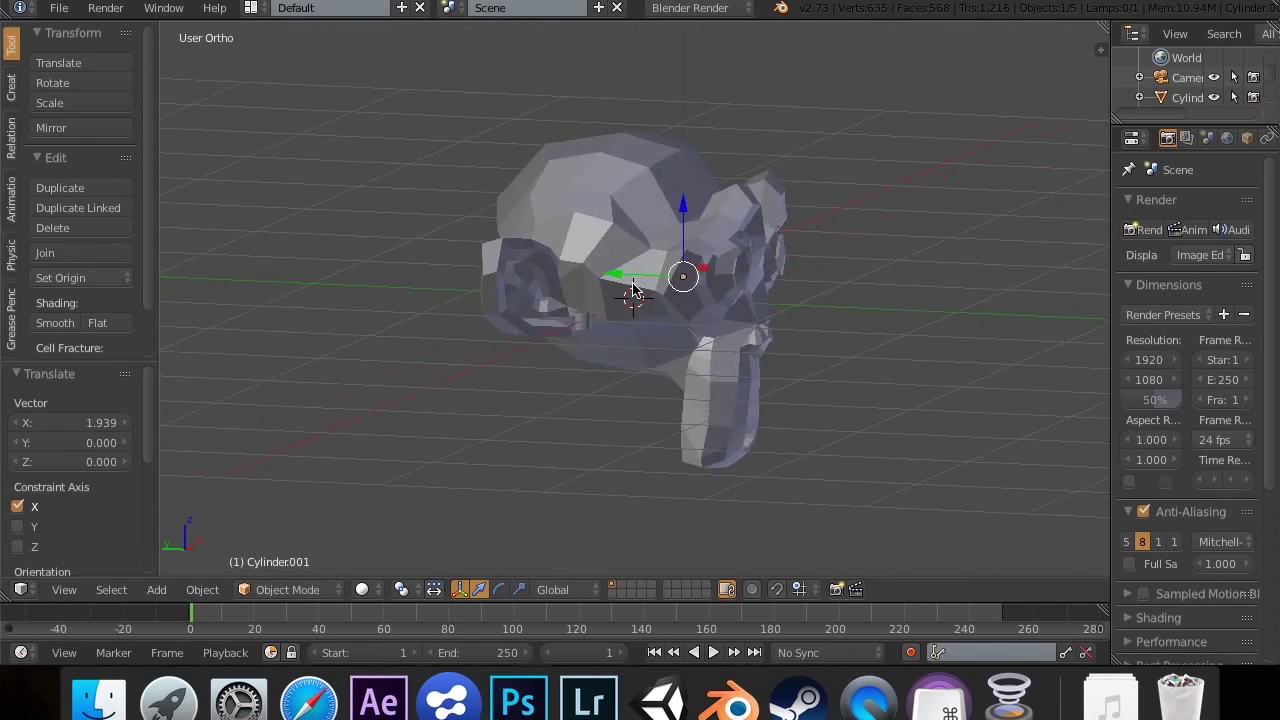
scroll(632, 290, "left", 10)
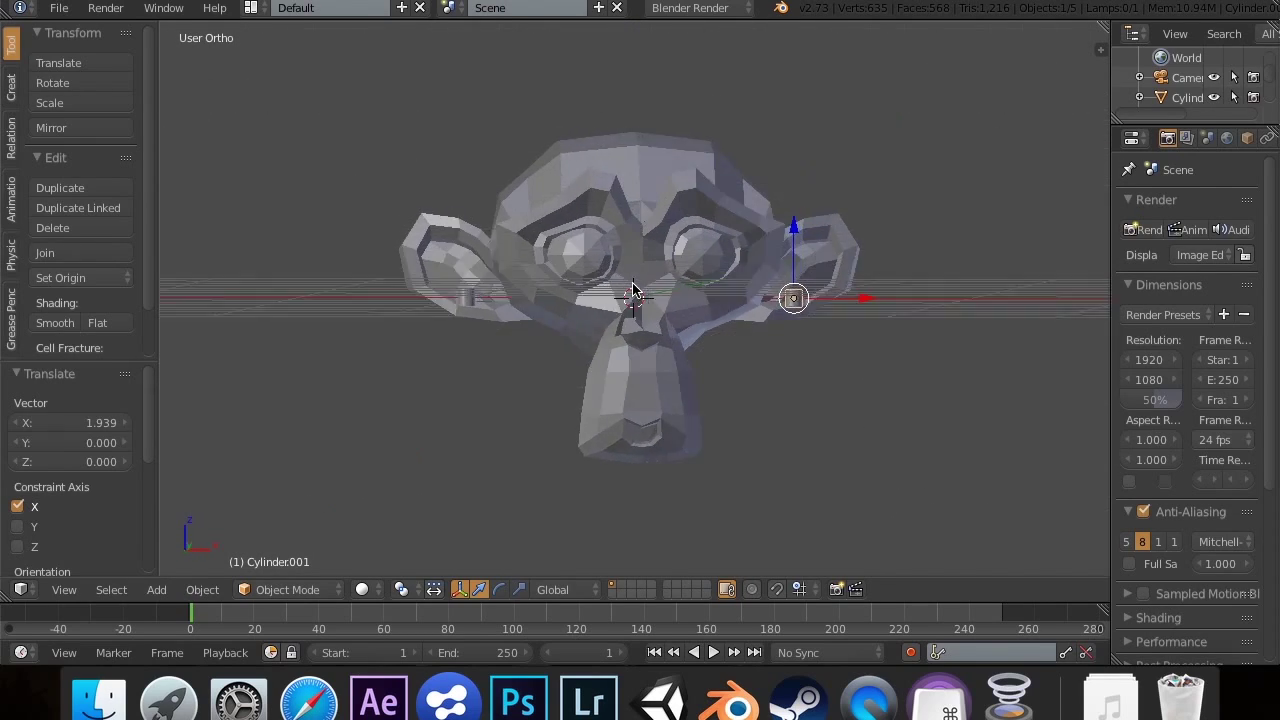
Step: Add a Path curve in front view and lower it about 0.28 units along Z
key("KP_1")
scroll(632, 290, "left", 3)
key("KP_1")
key("shift+a")
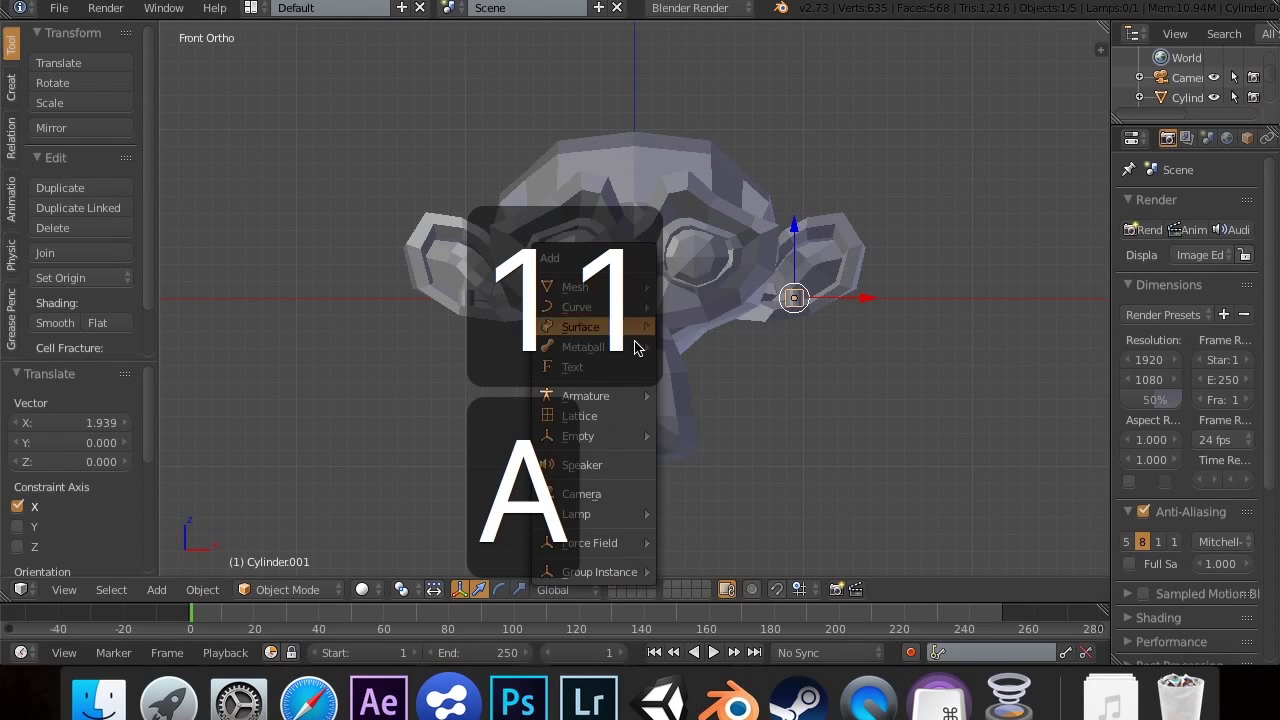
mouse_move(632, 310)
left_click(684, 396)
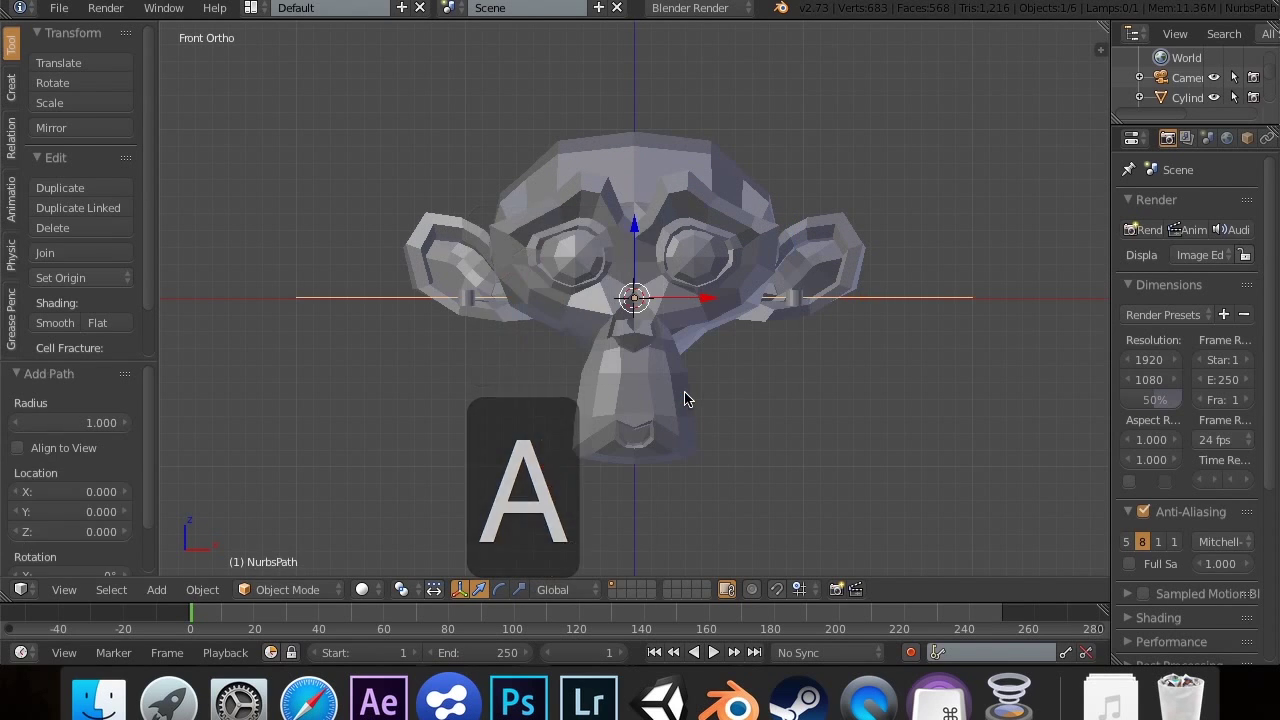
Step: In Edit Mode, move the path's negative-X end point up about 0.28 along Z and in about 1 unit along X to the ear cylinder
key("Tab")
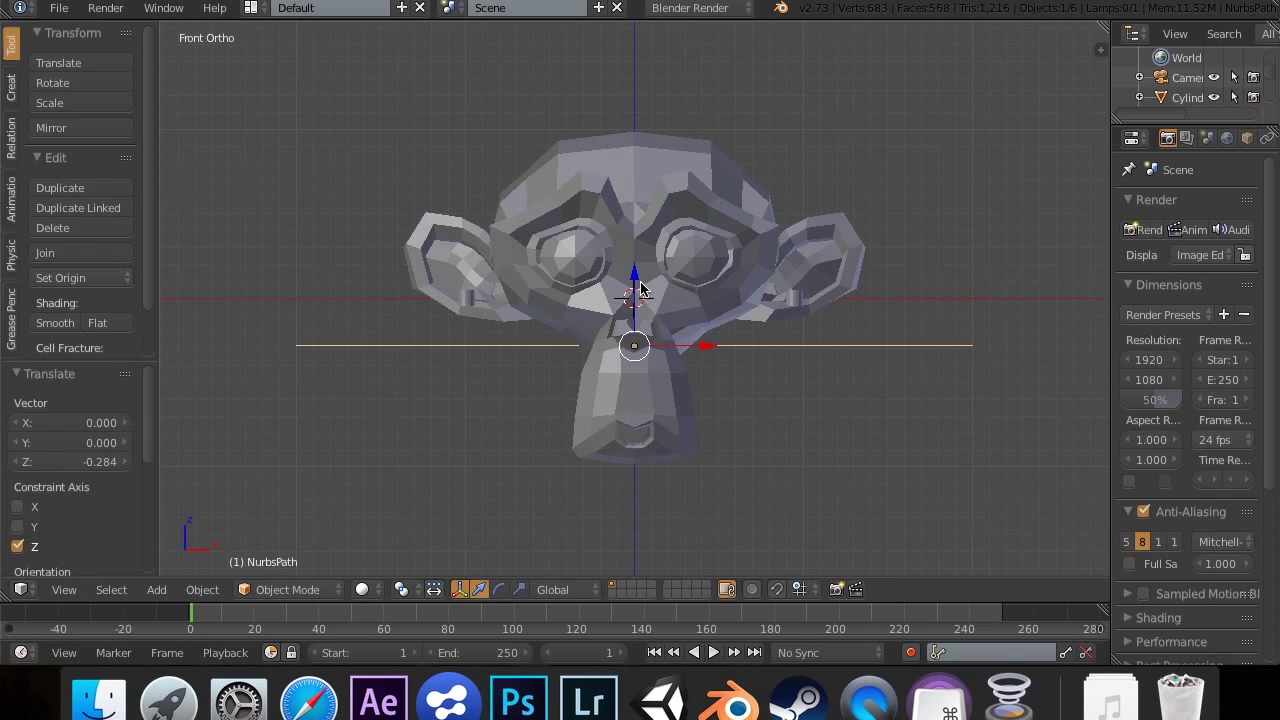
right_click(300, 347)
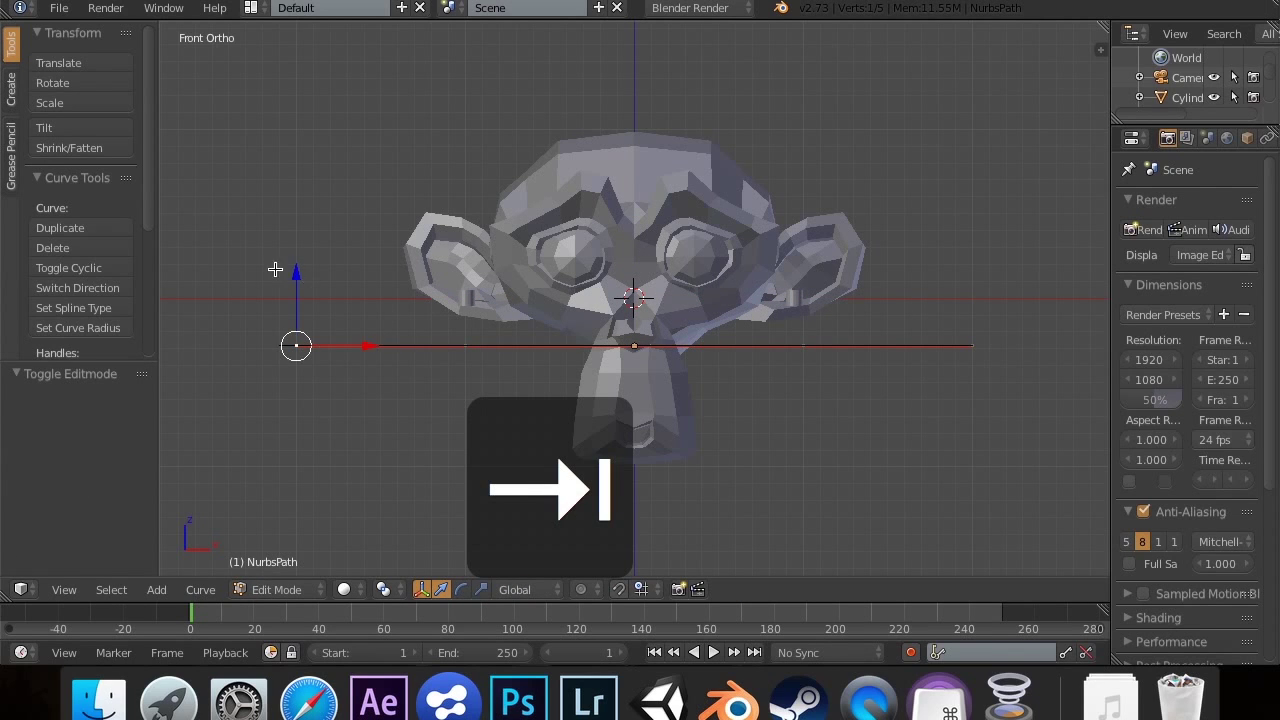
key("g")
key("Escape")
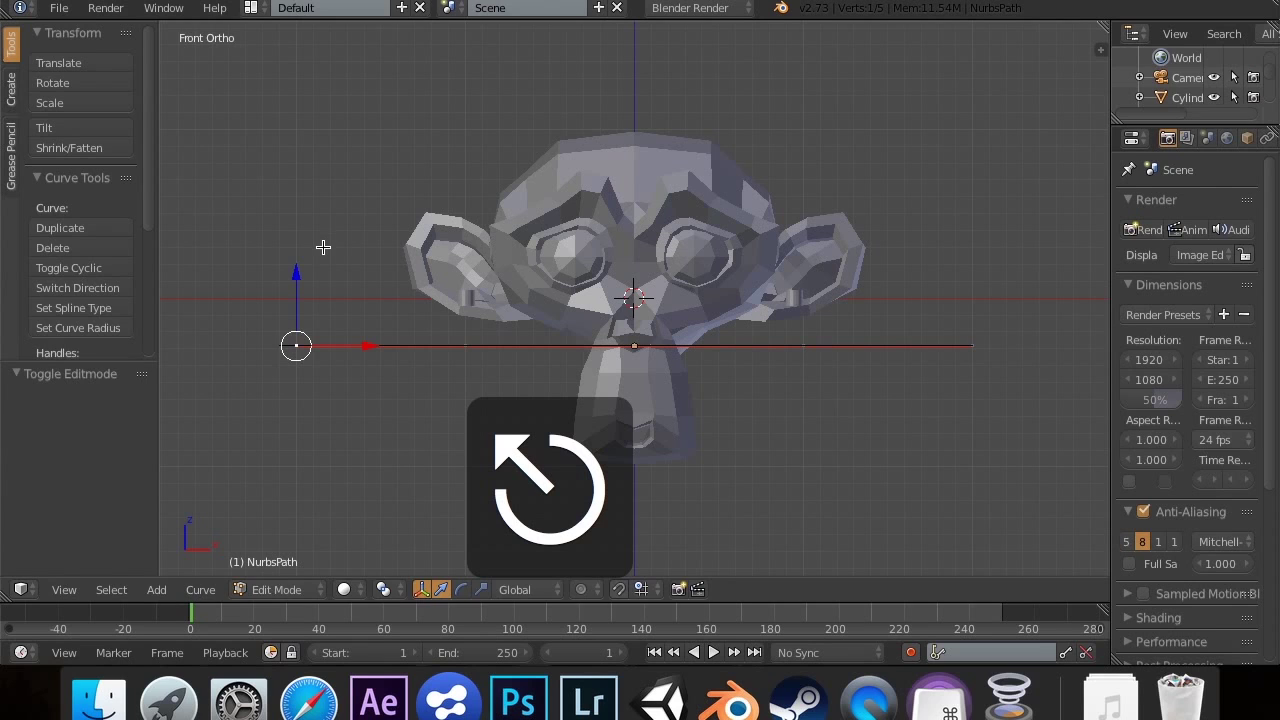
key("g")
key("z")
left_click(343, 286)
key("g")
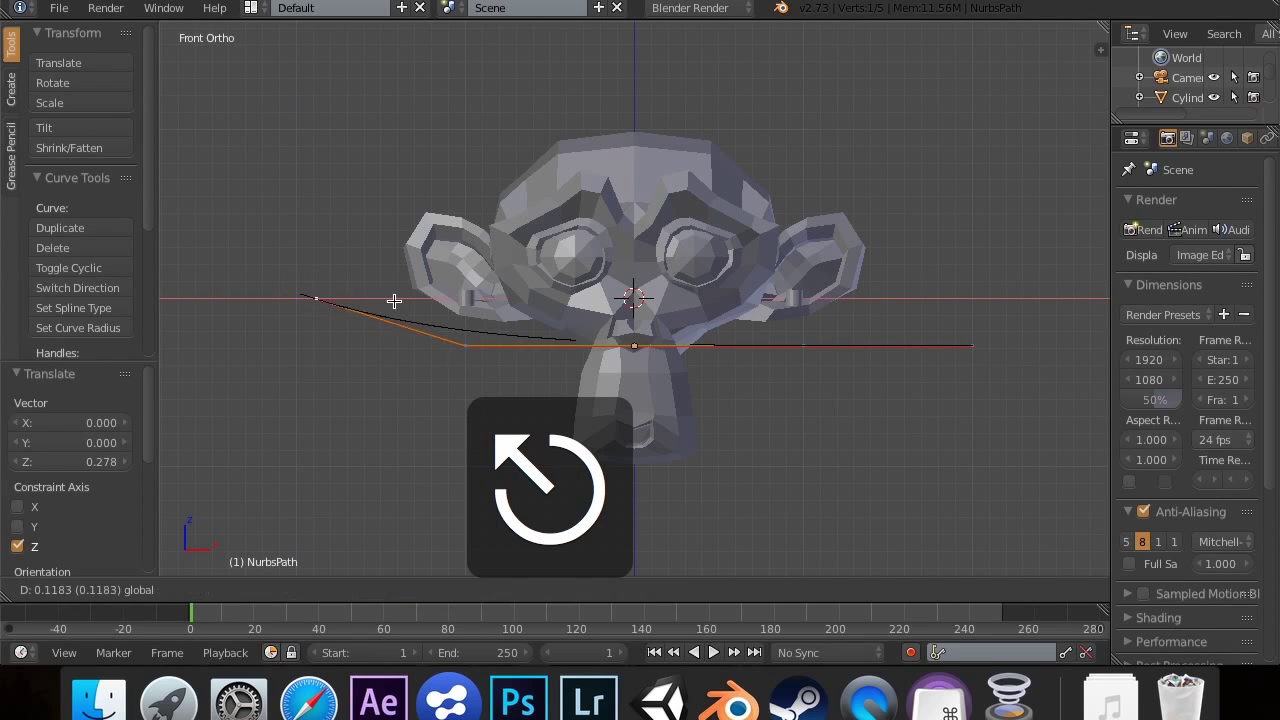
key("x")
left_click(525, 318)
Step: Move the path's middle control point down about 2.7 units along Z so the curve hangs below the chin
right_click(639, 348)
key("g")
key("z")
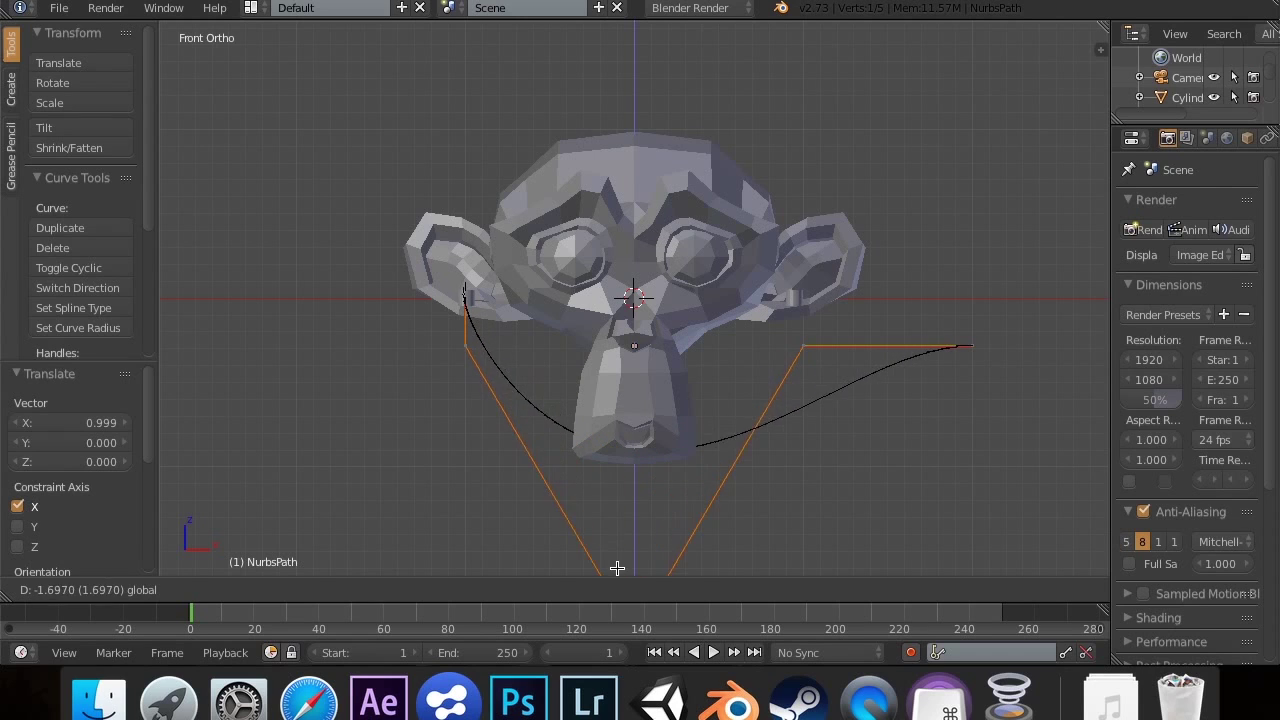
left_click(656, 187)
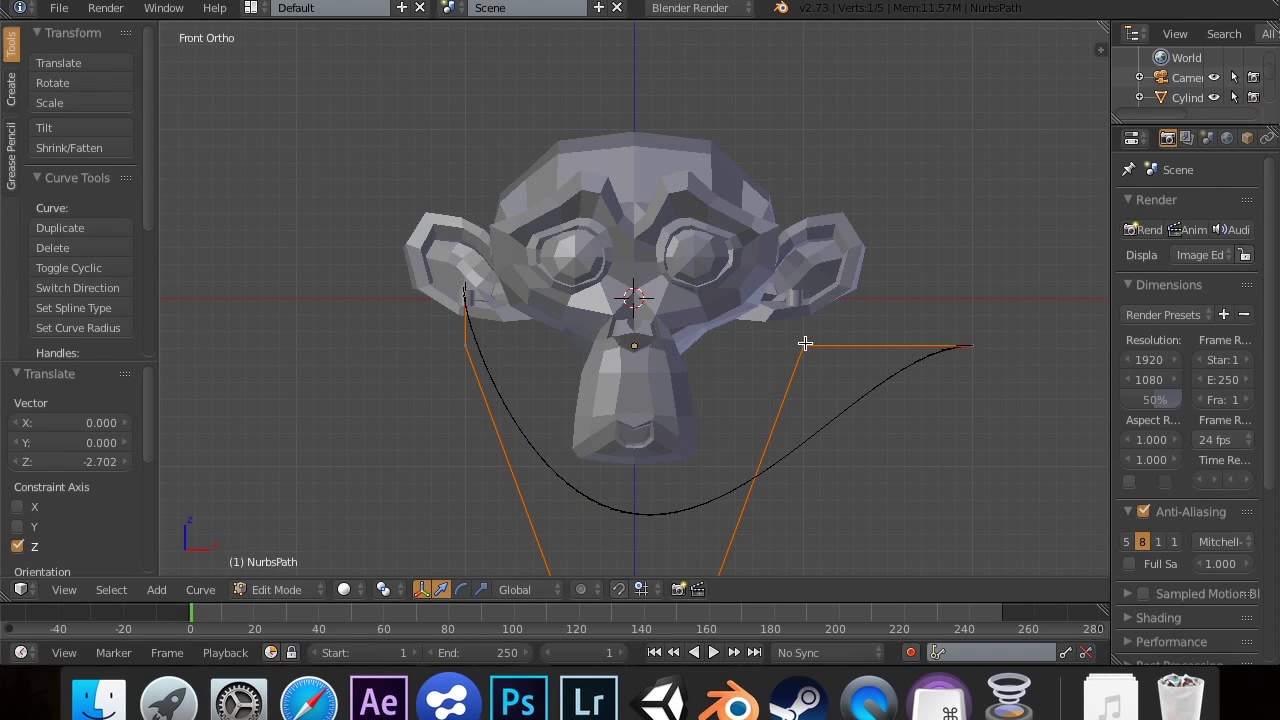
Step: Move the path's positive-X end point in about 0.98 along X and up about 0.4 along Z, and leave Edit Mode
key("g")
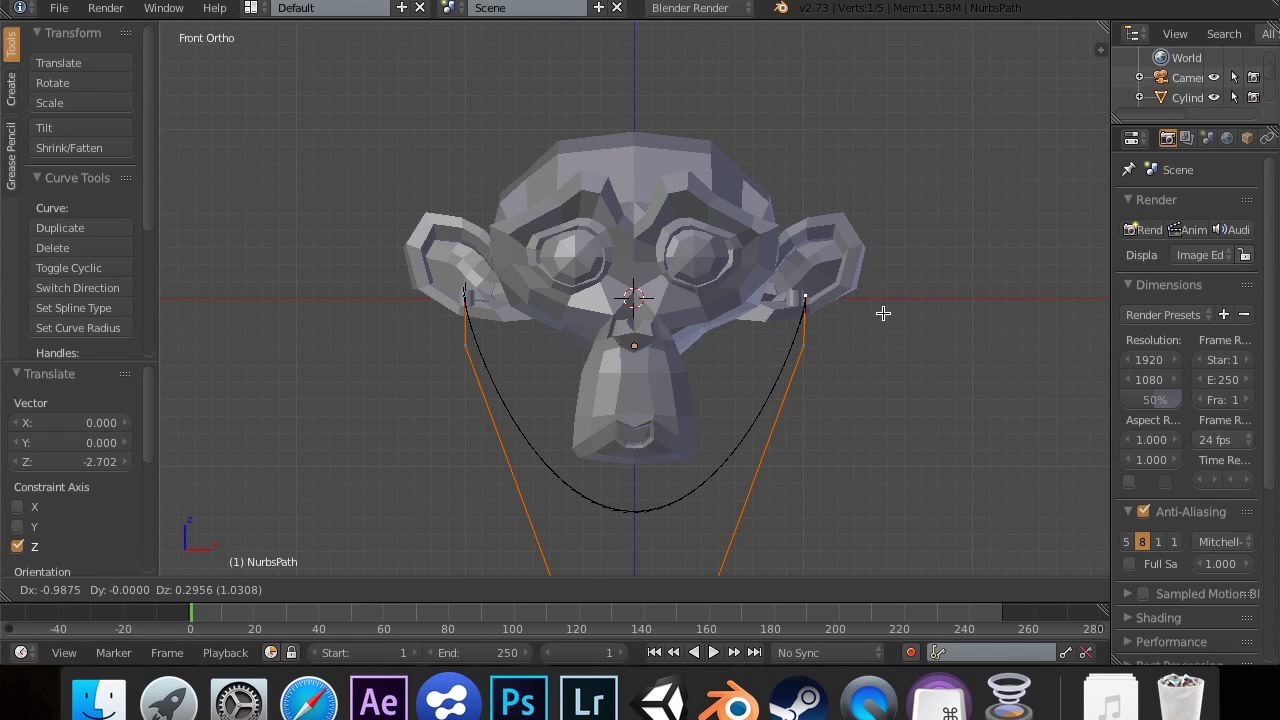
key("Escape")
left_click_drag(1042, 346, 877, 356)
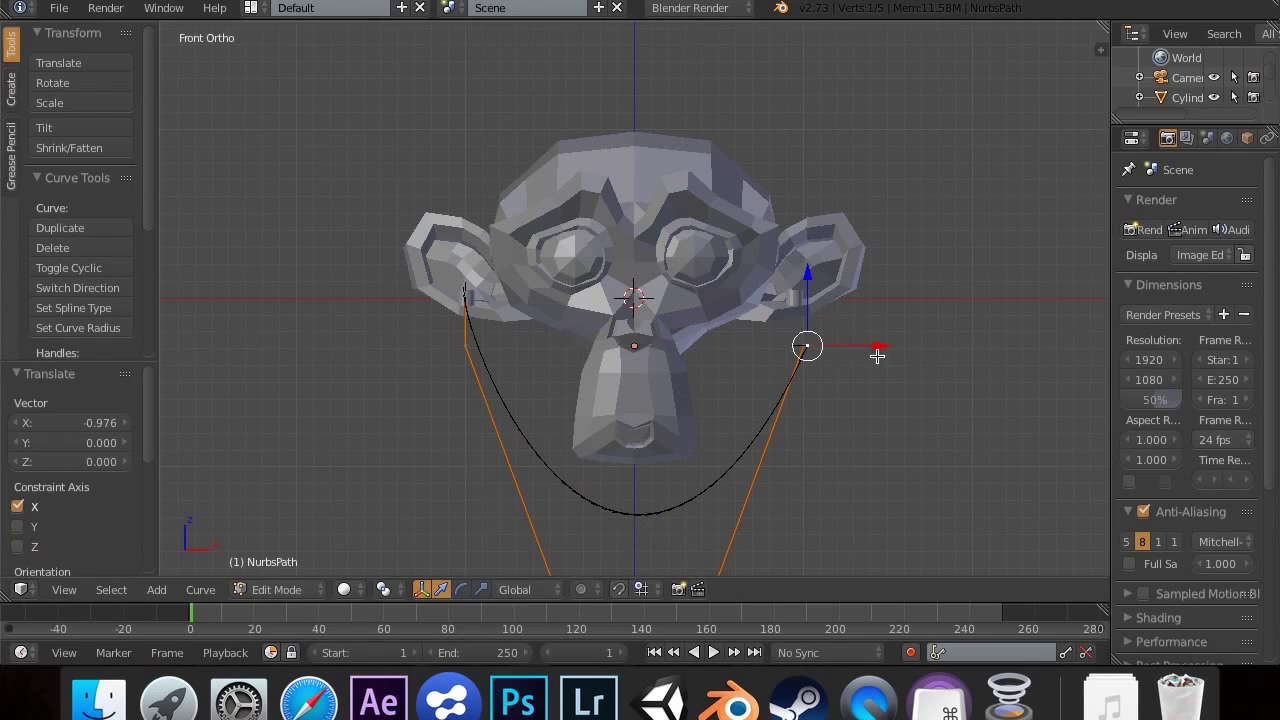
key("g")
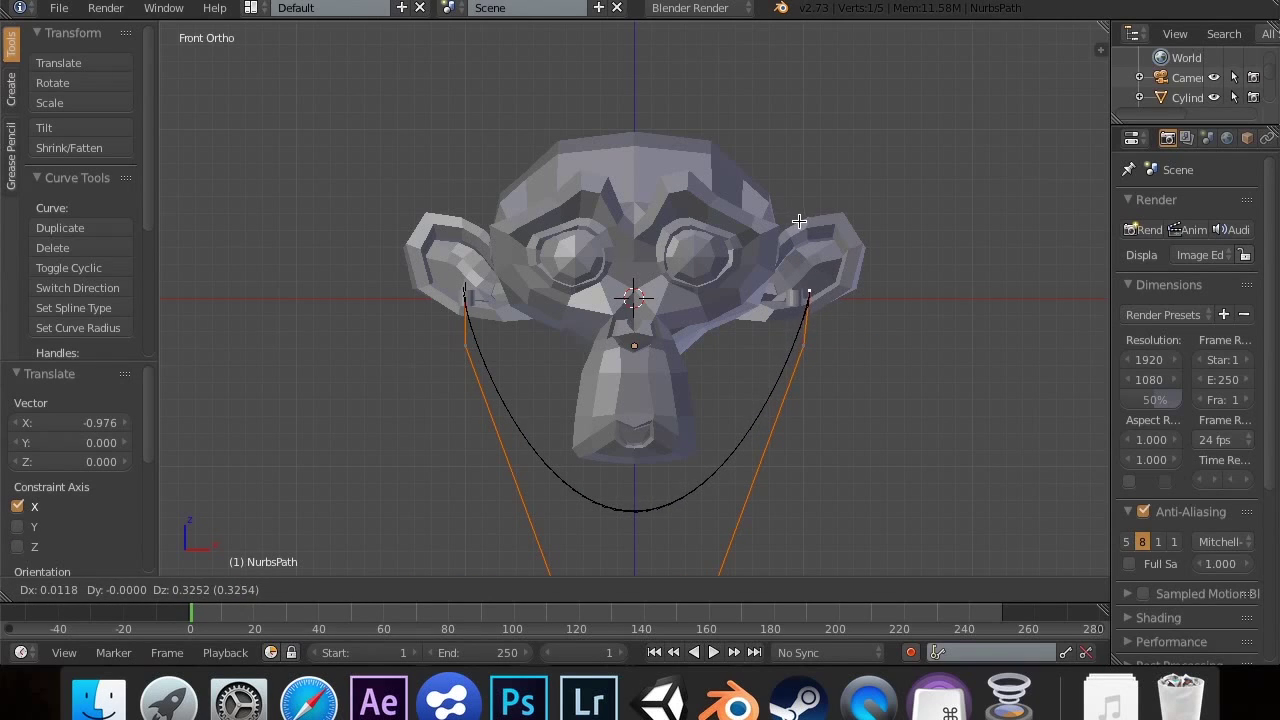
key("Escape")
left_click_drag(808, 284, 810, 212)
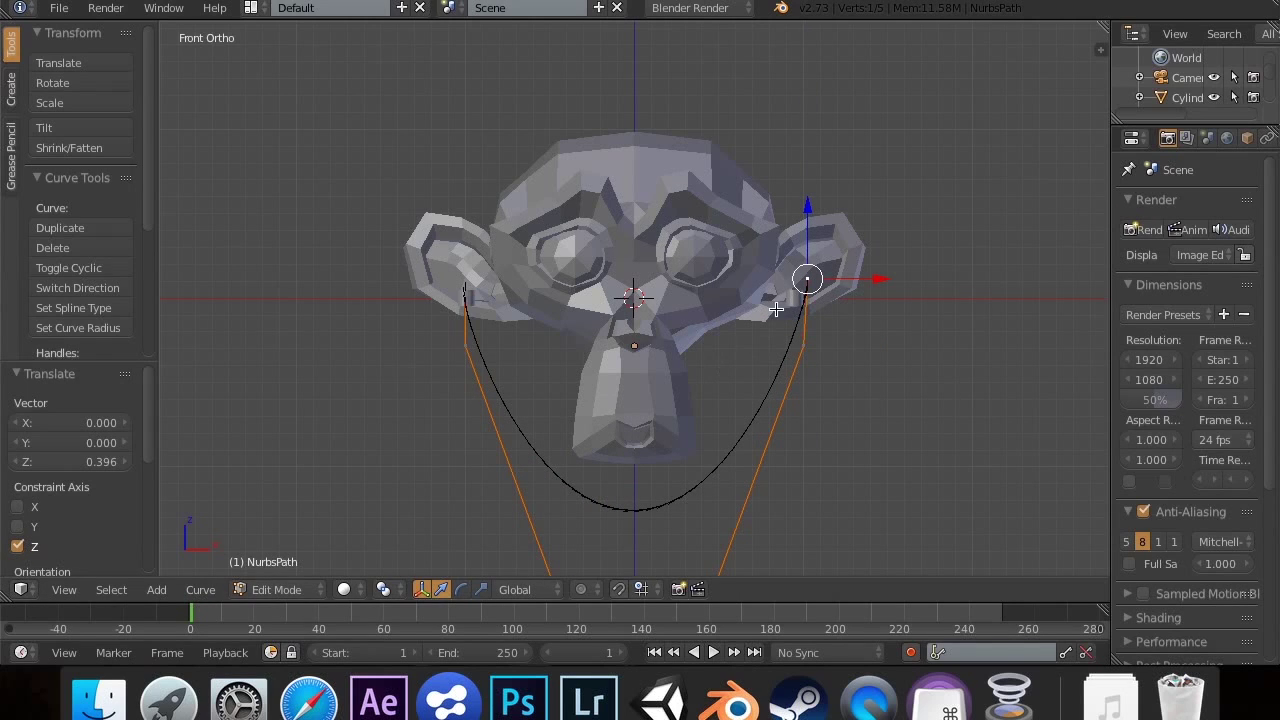
key("Tab")
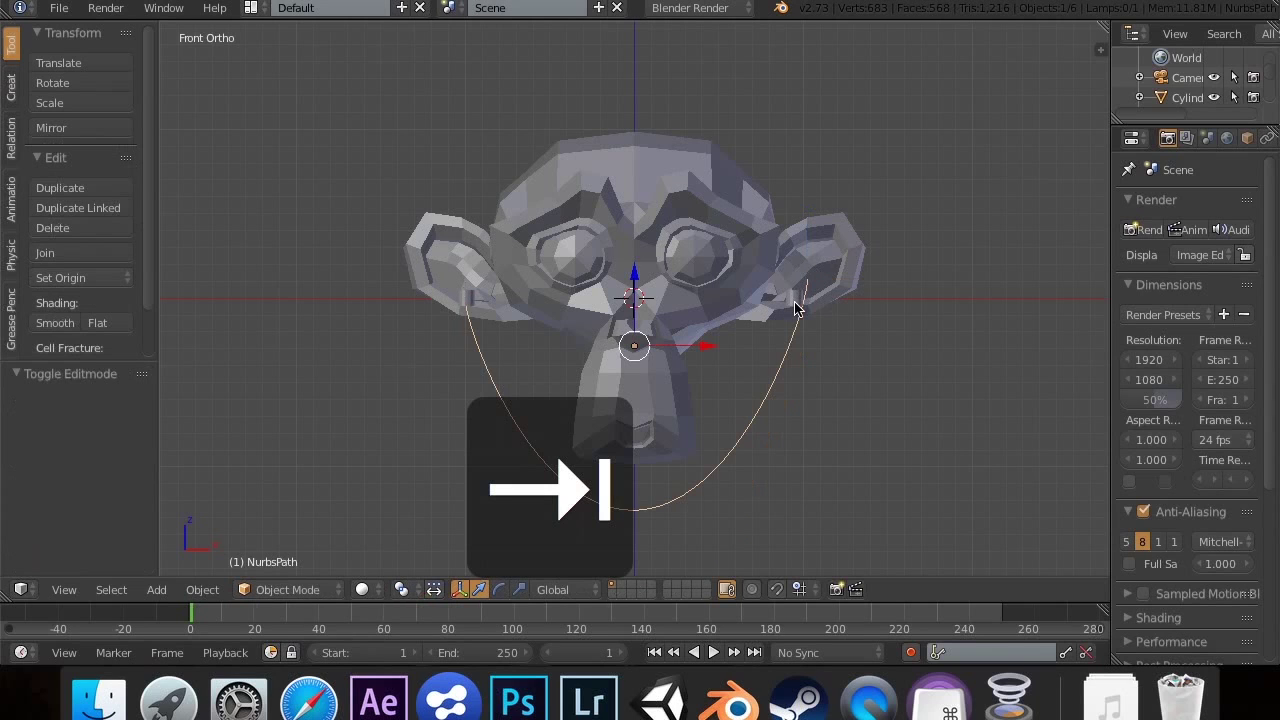
right_click(660, 509)
key("Tab")
scroll(639, 517, "up", 1)
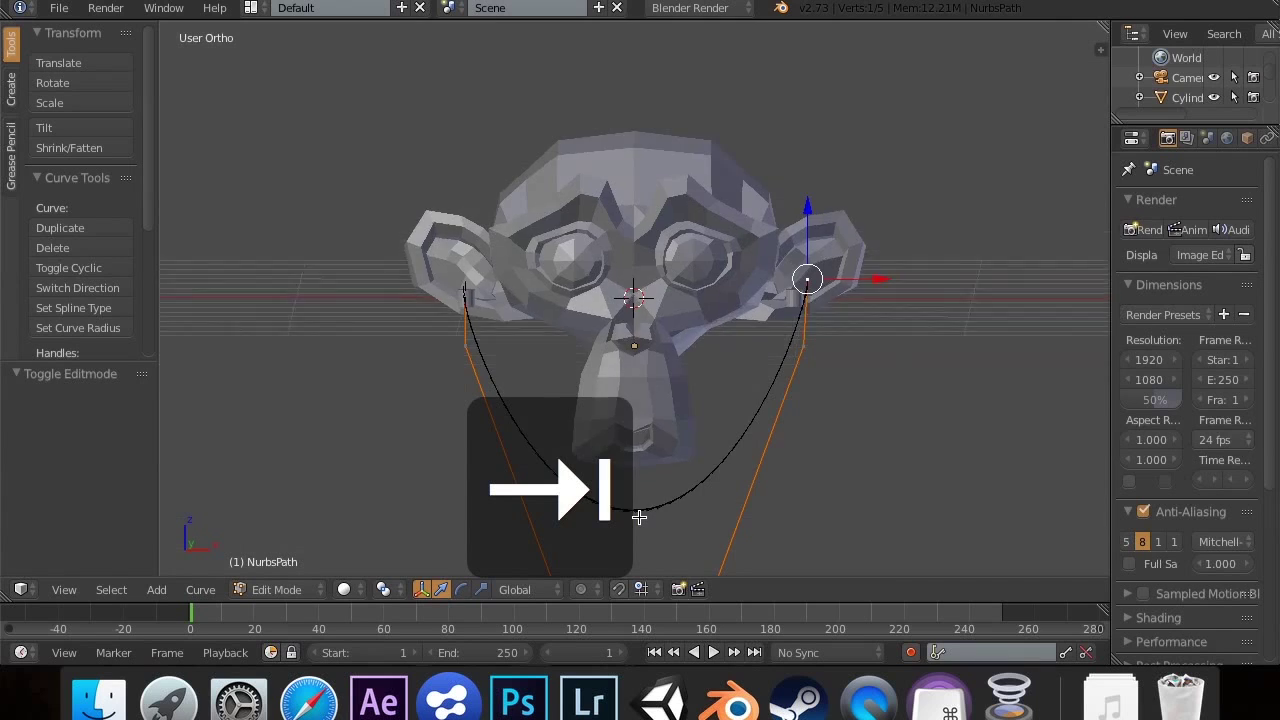
scroll(639, 517, "down", 8, "shift")
right_click(643, 476, "shift")
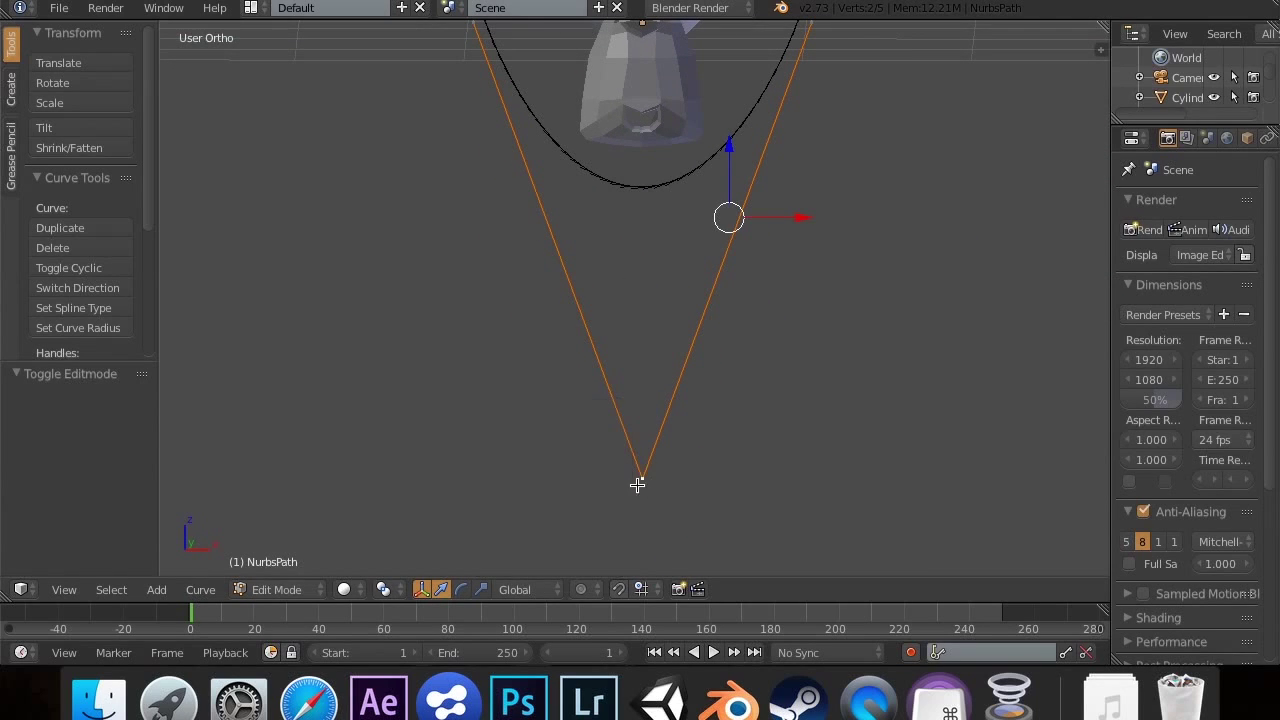
right_click(645, 482)
key("e")
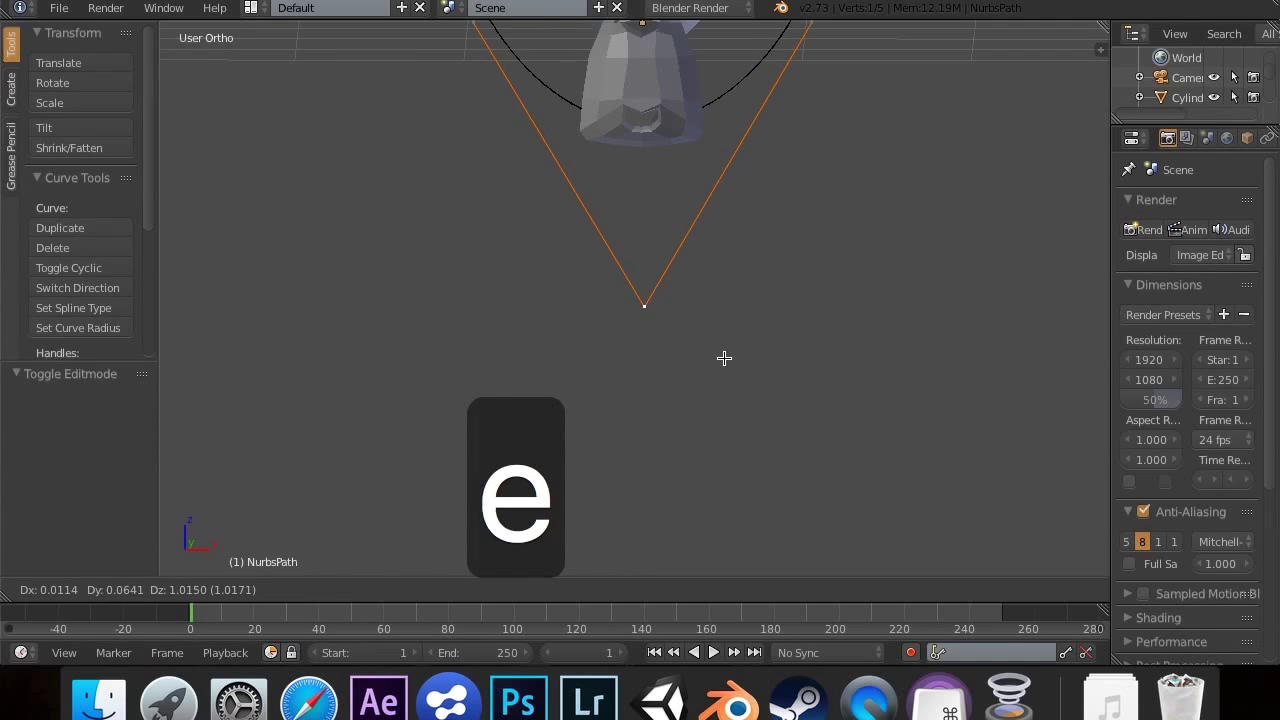
key("Escape")
scroll(735, 421, "down", 10)
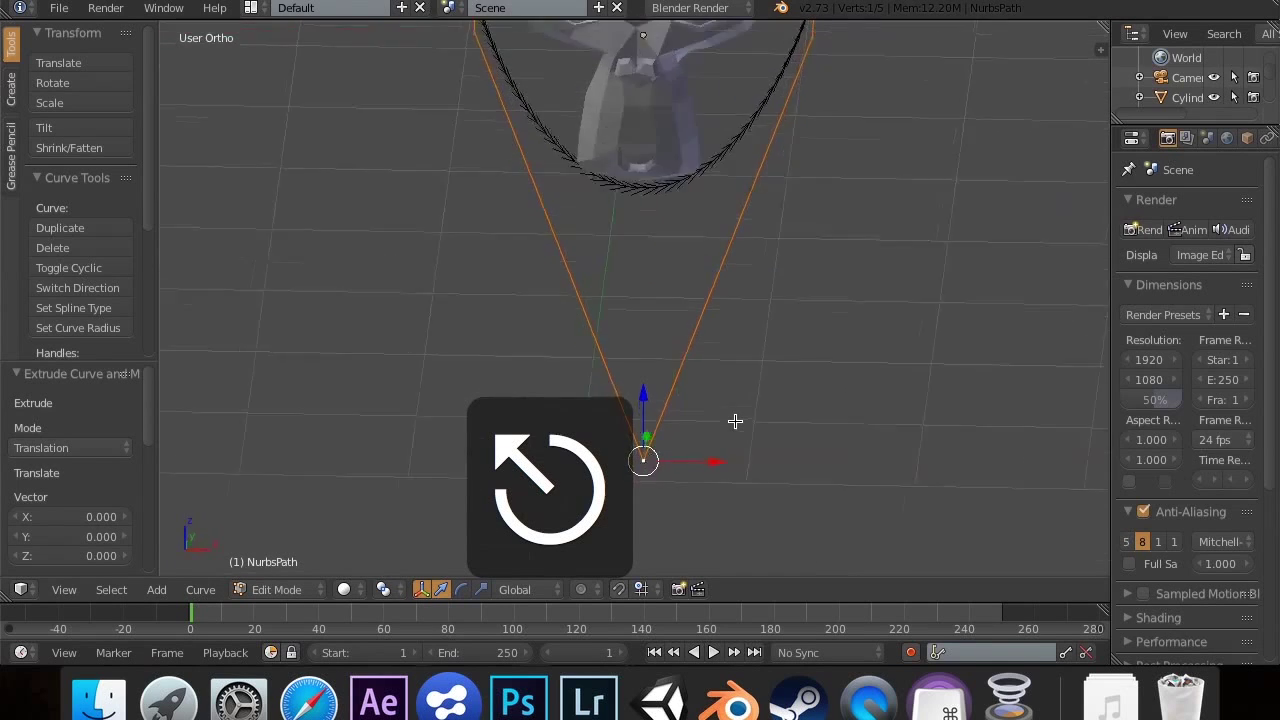
key("ctrl+r")
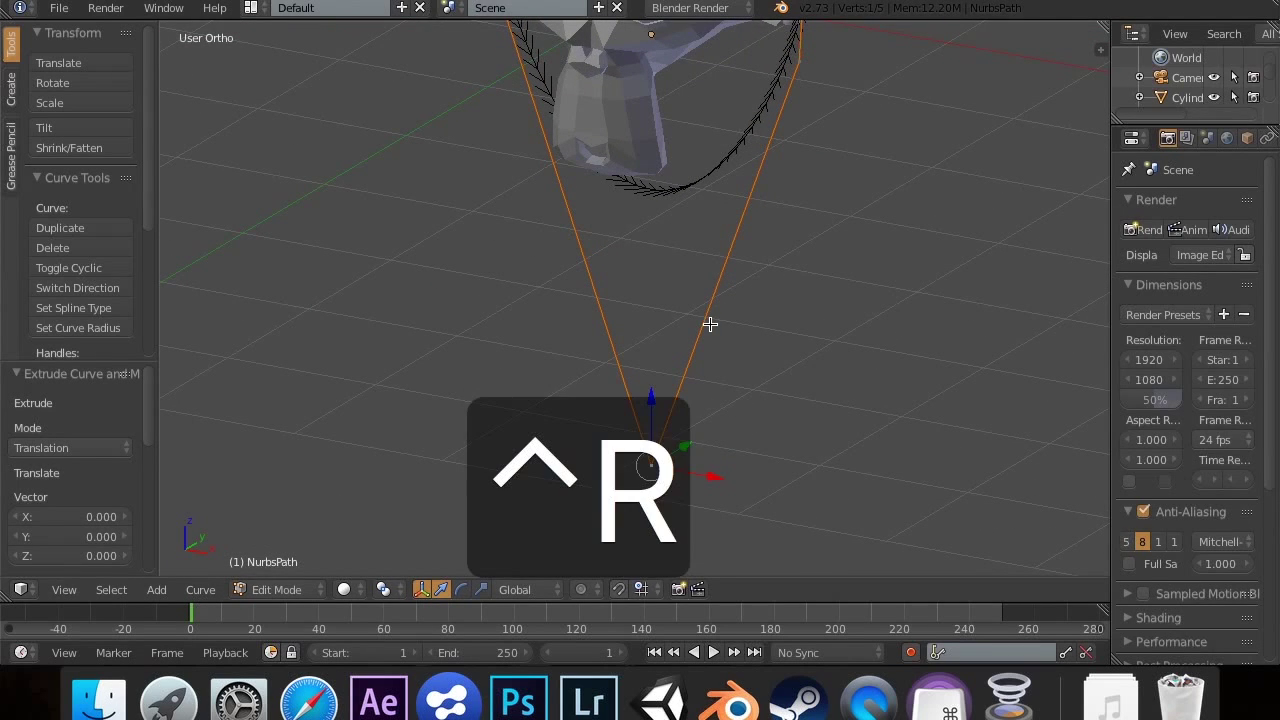
scroll(711, 451, "down", 10)
scroll(800, 310, "up", 6)
scroll(800, 310, "up", 4)
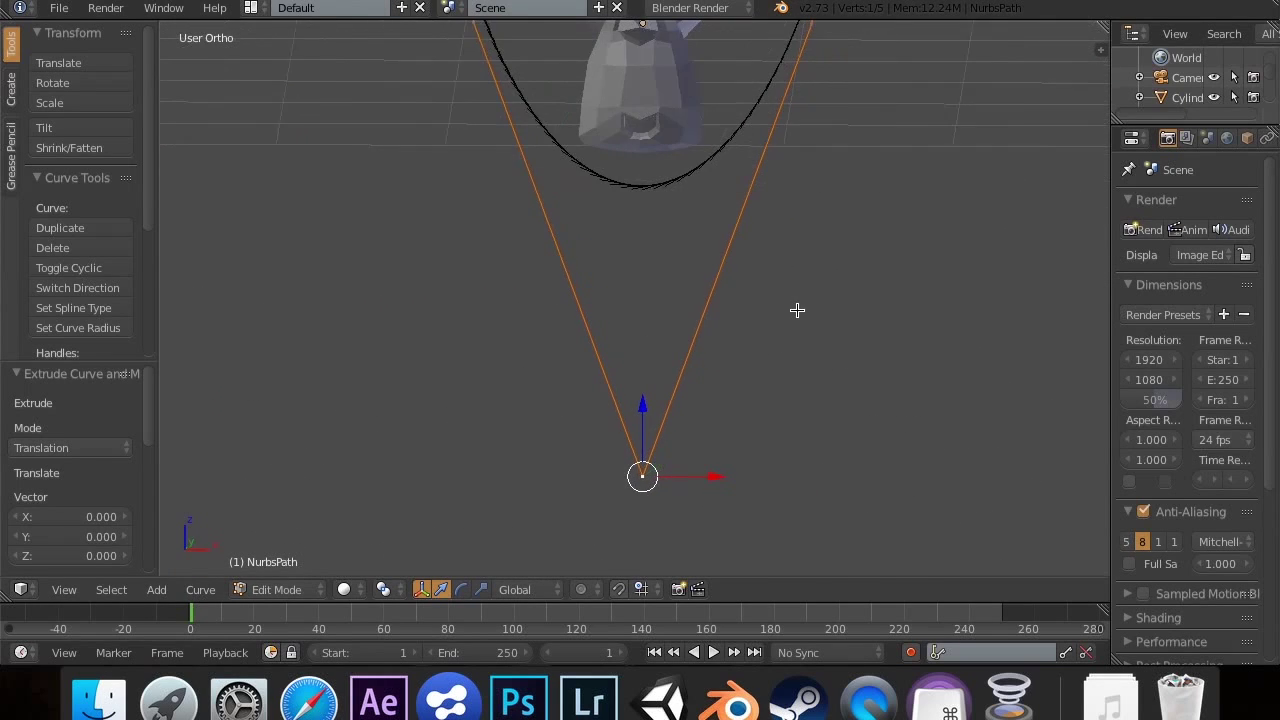
key("1")
scroll(805, 310, "up", 5, "shift")
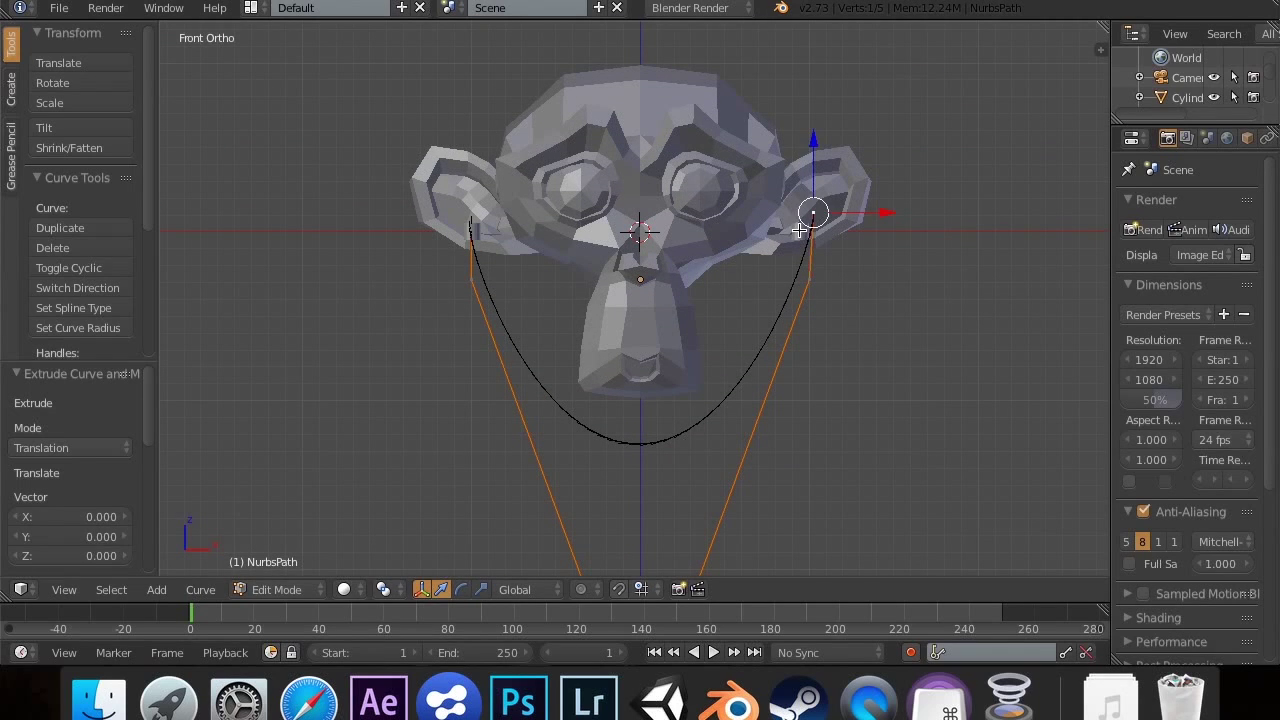
key("Tab")
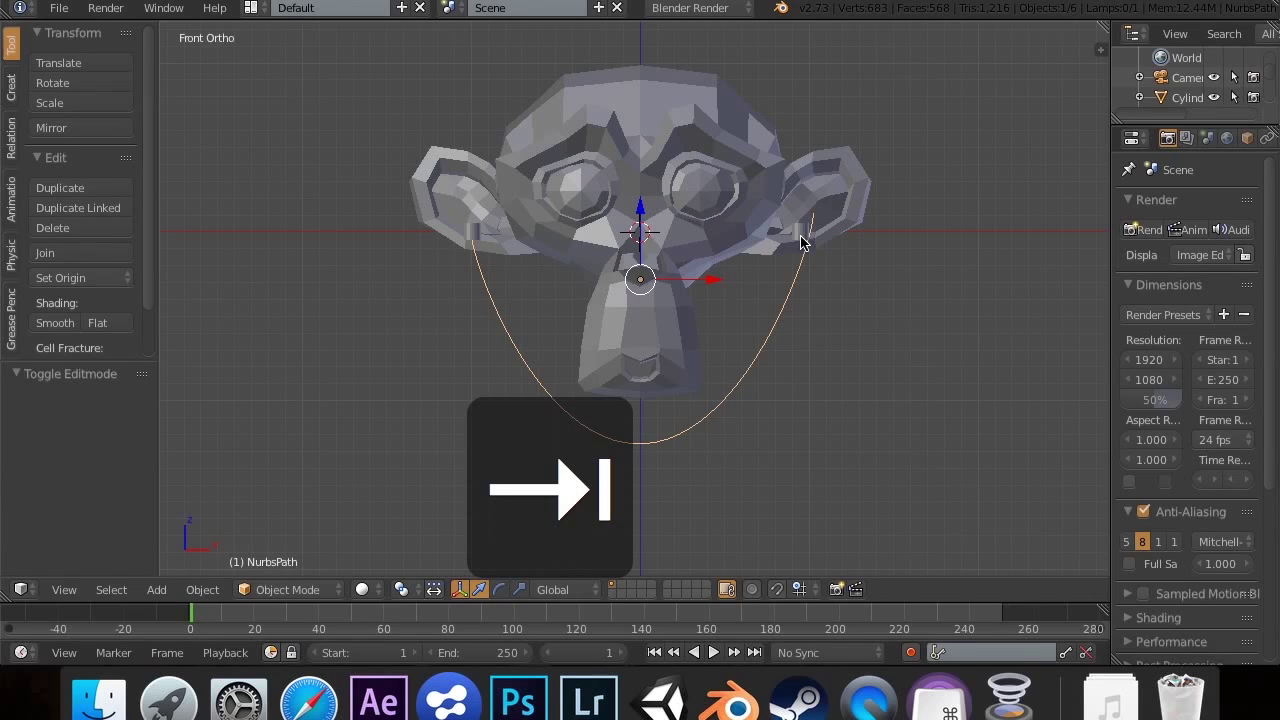
Step: Delete the small cylinder on the monkey's positive-X ear
right_click(800, 240)
key("x")
left_click(800, 236)
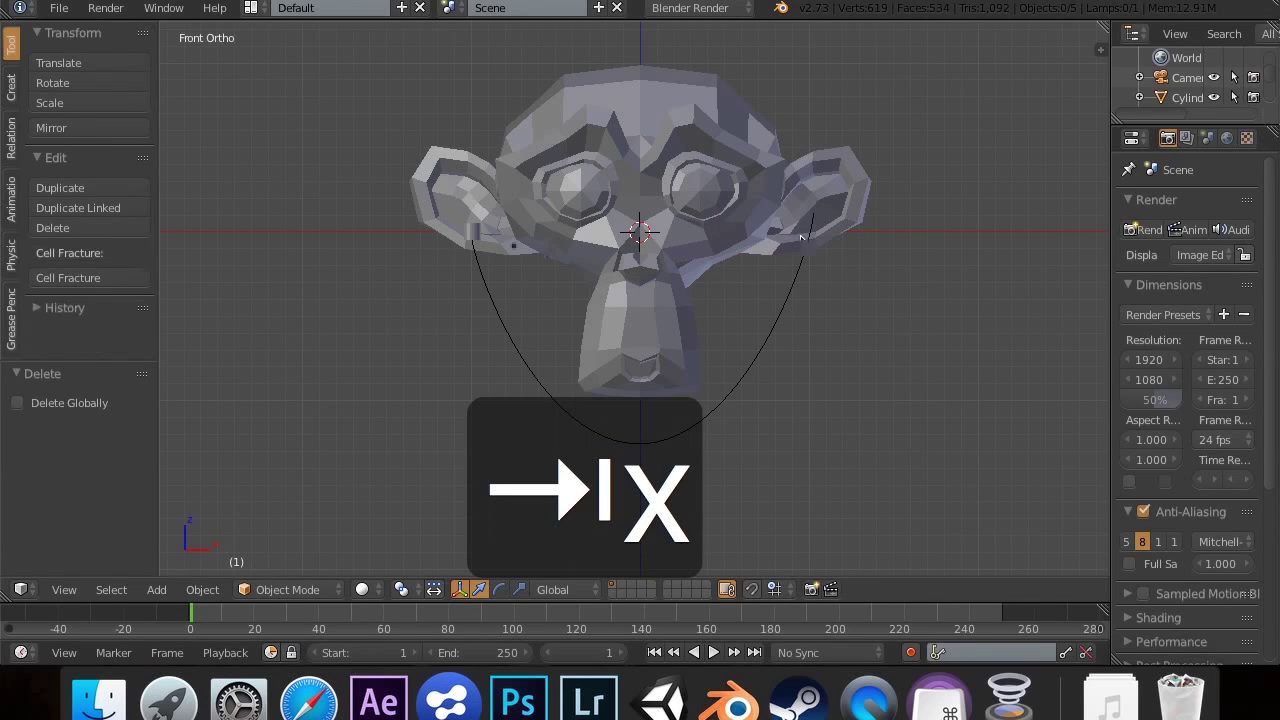
Step: Select the remaining ear cylinder and add an Array modifier to it
right_click(472, 244)
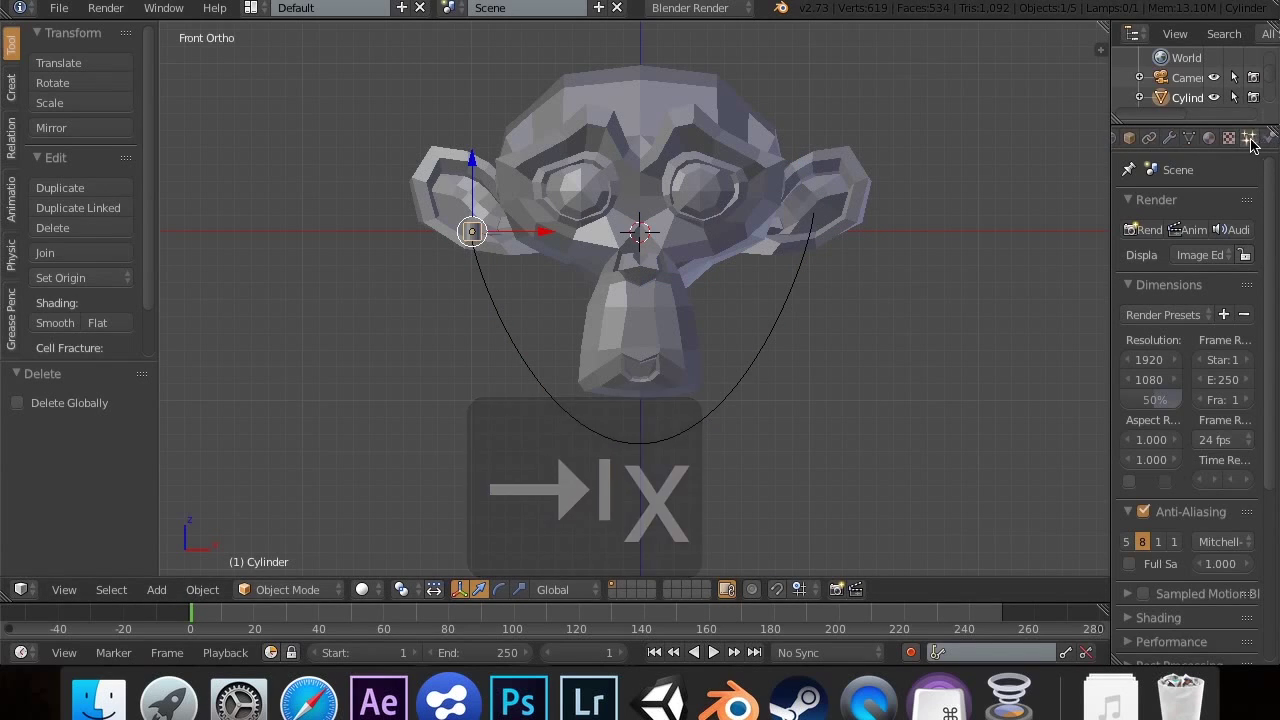
left_click(1168, 138)
left_click(1190, 205)
left_click(880, 253)
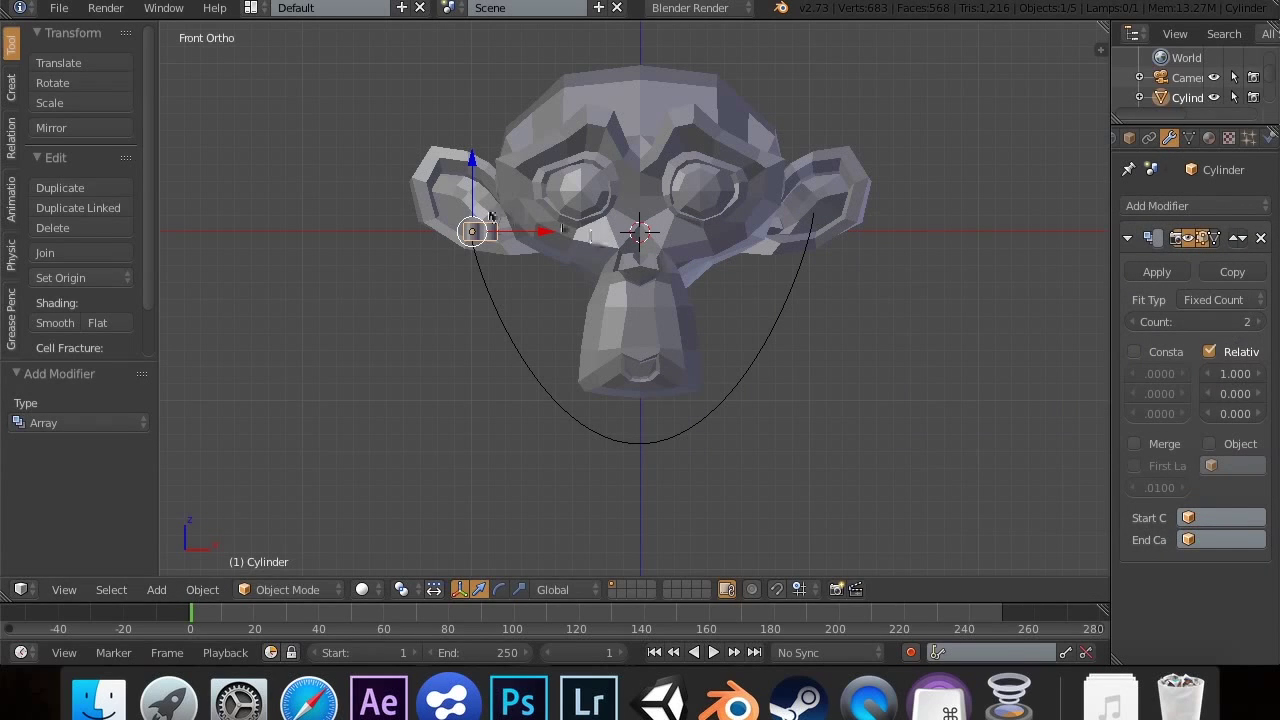
Step: Set the Array modifier's relative offset to 0 on X and -1 on Z so the copies stack downward
left_click(1213, 356)
left_click(1222, 354)
left_click(1238, 373)
type("0")
key("Return")
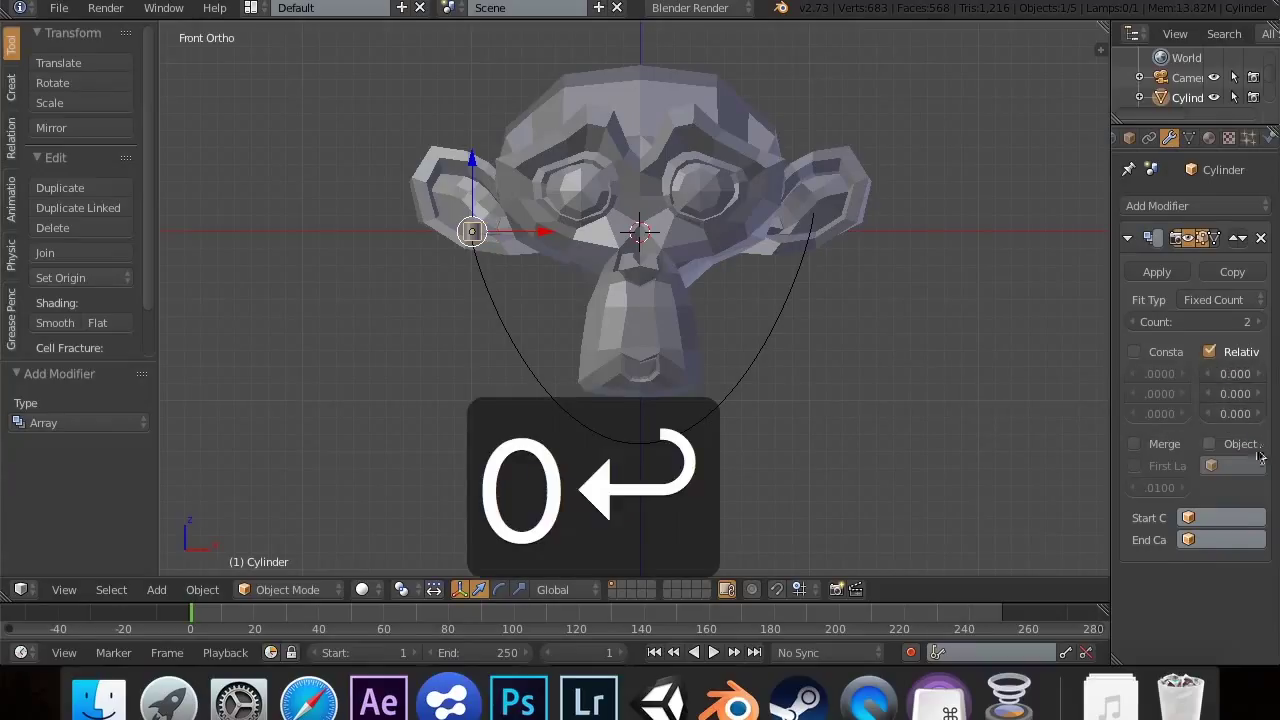
left_click(1236, 413)
type("1")
key("Return")
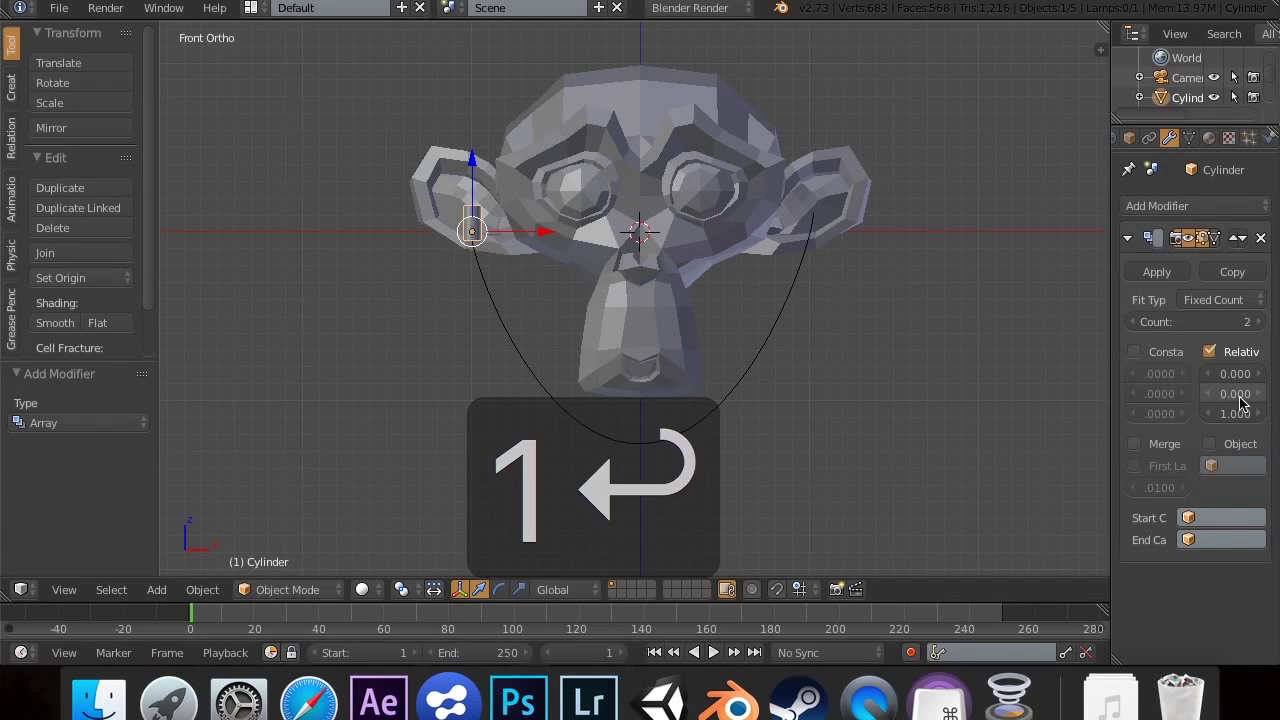
left_click(1236, 413)
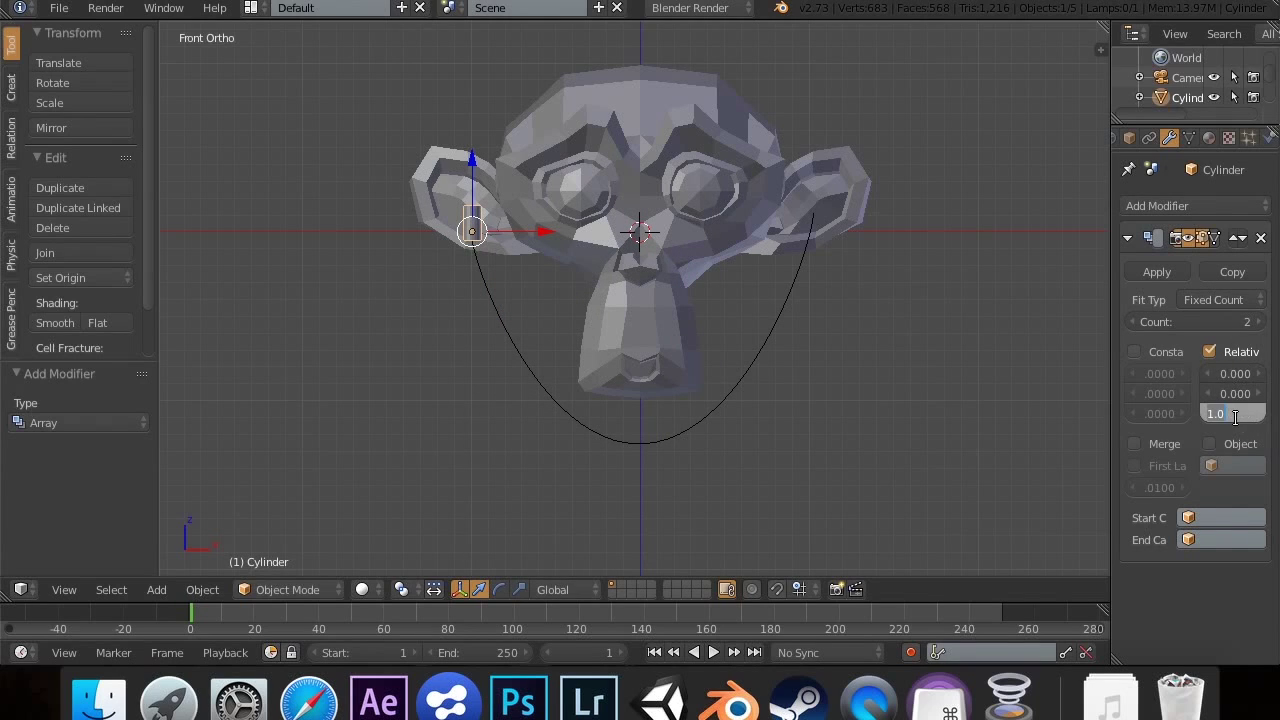
type("-1")
key("Return")
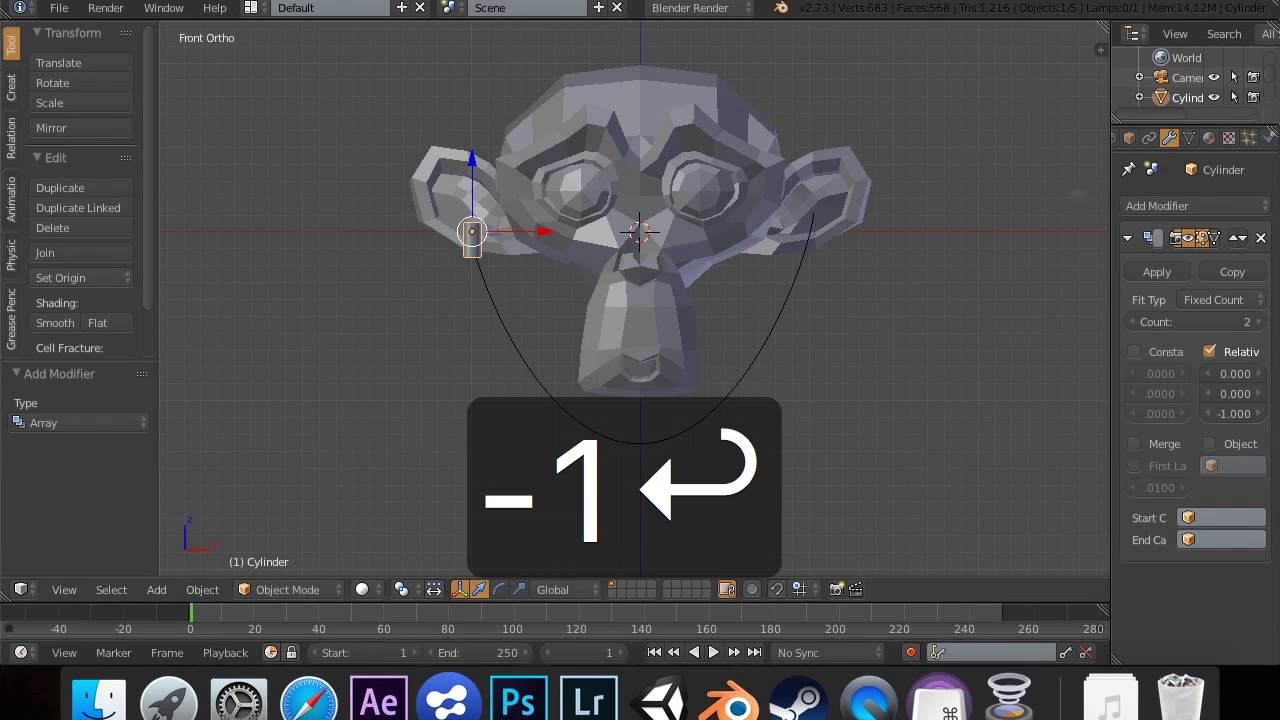
Step: Add a Curve modifier to the cylinder with NurbsPath as its object
left_click(1238, 207)
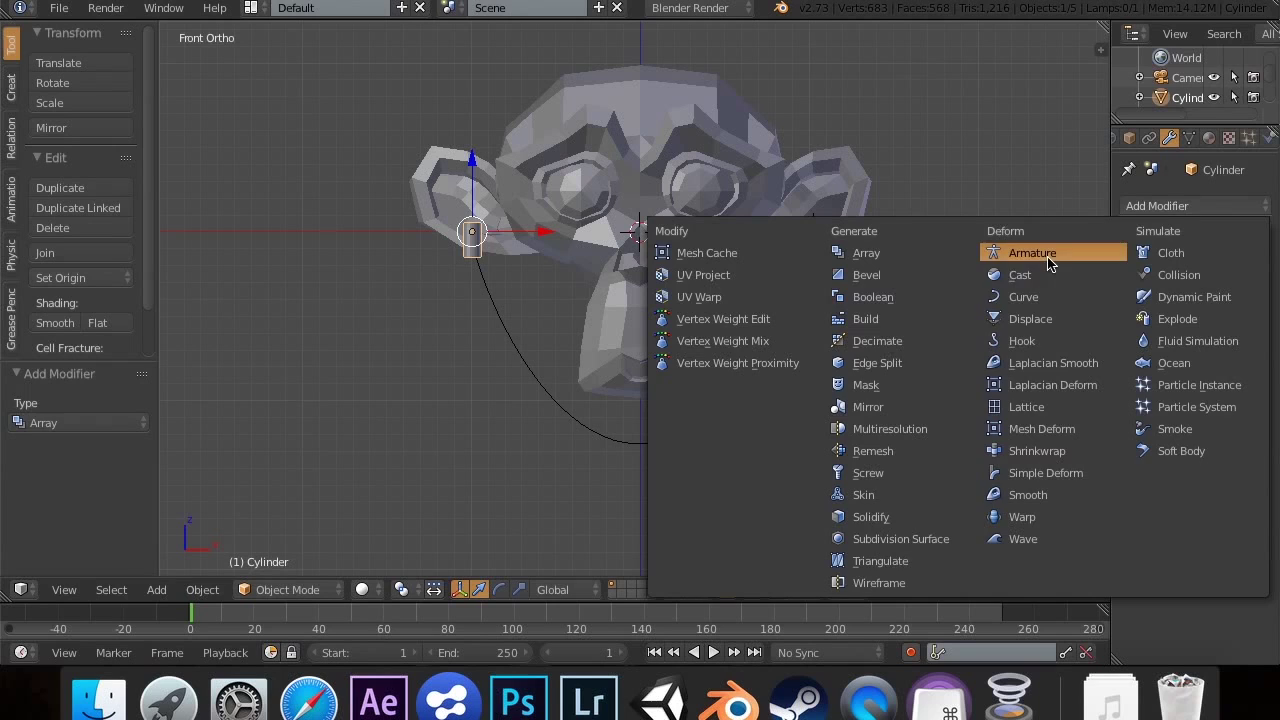
left_click(1024, 297)
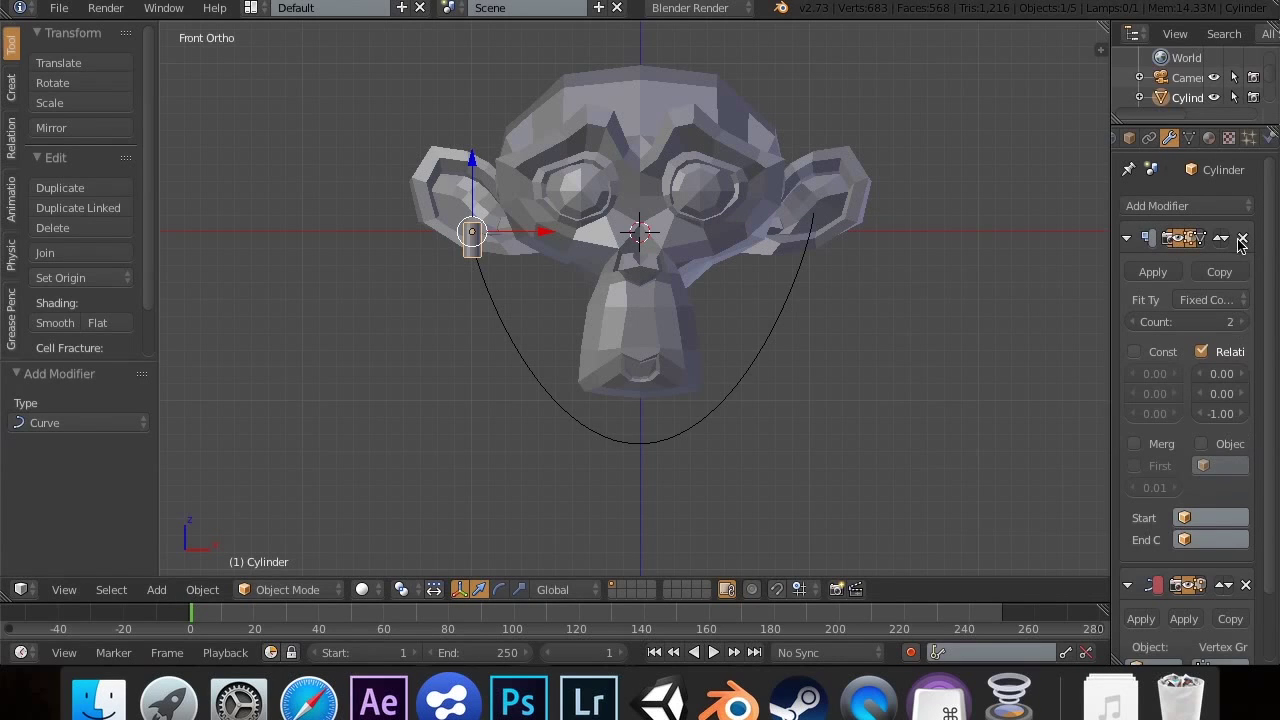
scroll(1230, 607, "down", 2)
left_click(1141, 614)
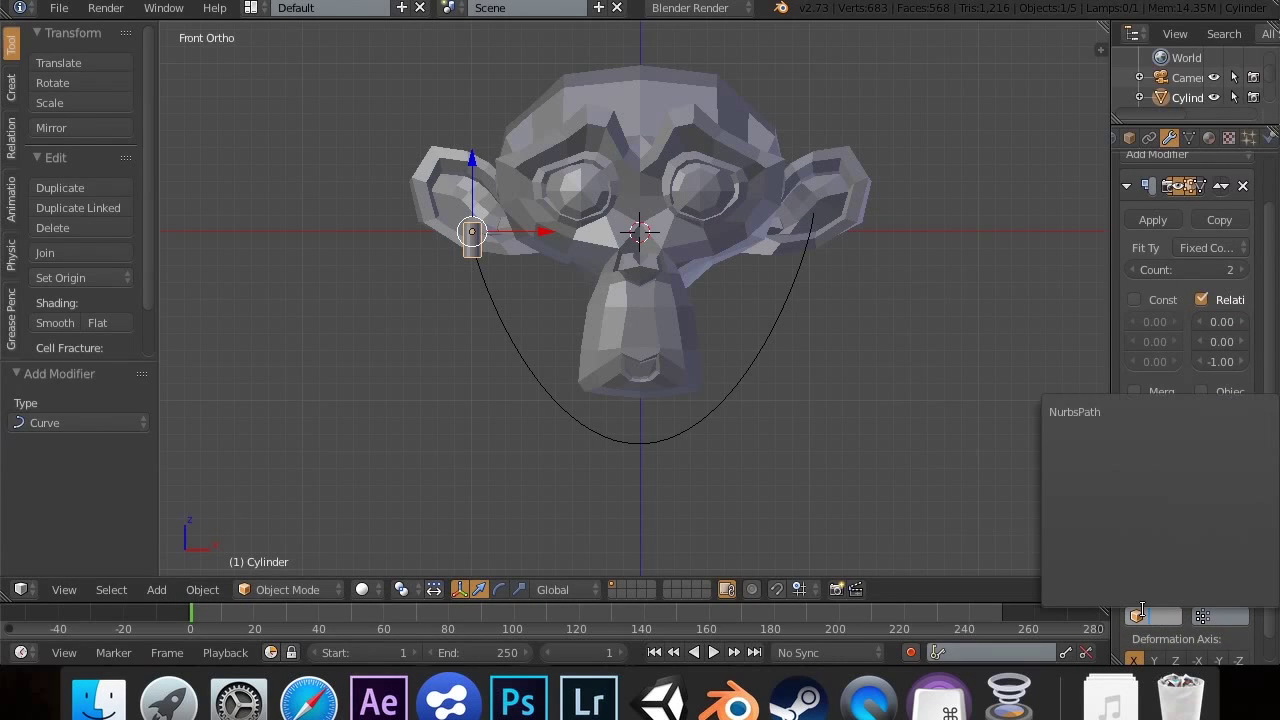
left_click(1130, 416)
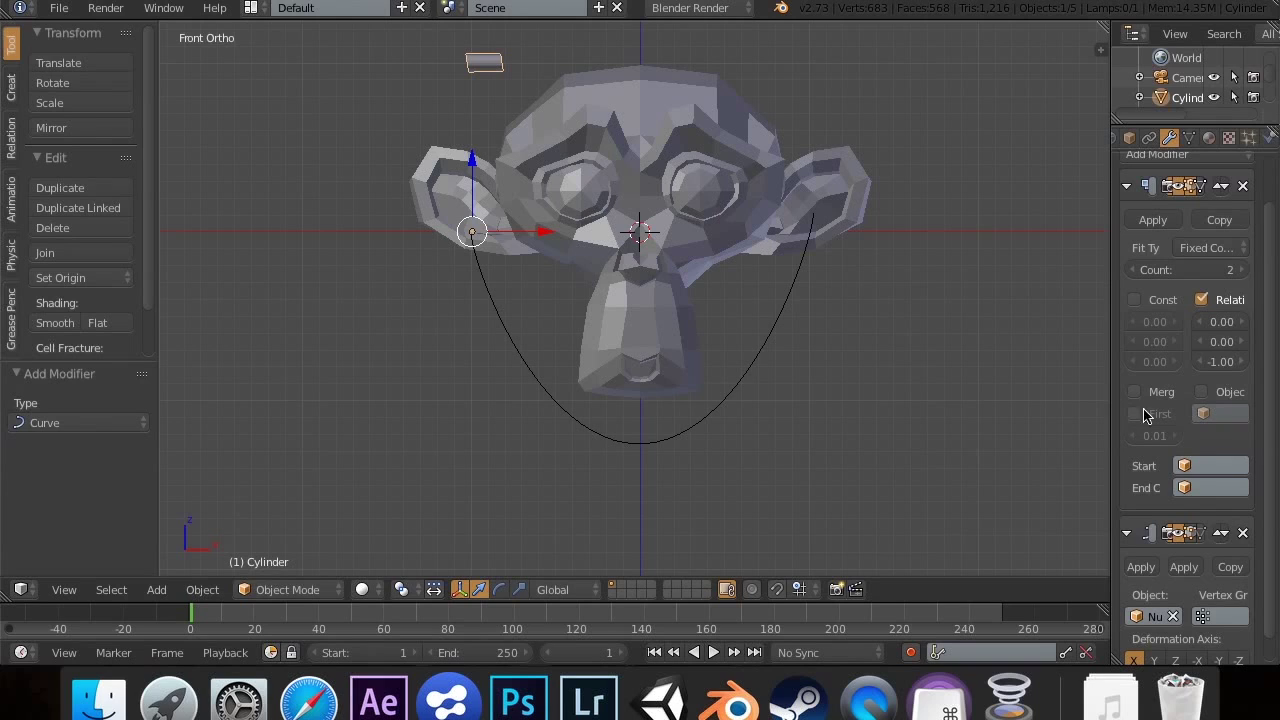
Step: Try the Curve modifier above the Array modifier and restore the original order
scroll(1230, 420, "up", 2)
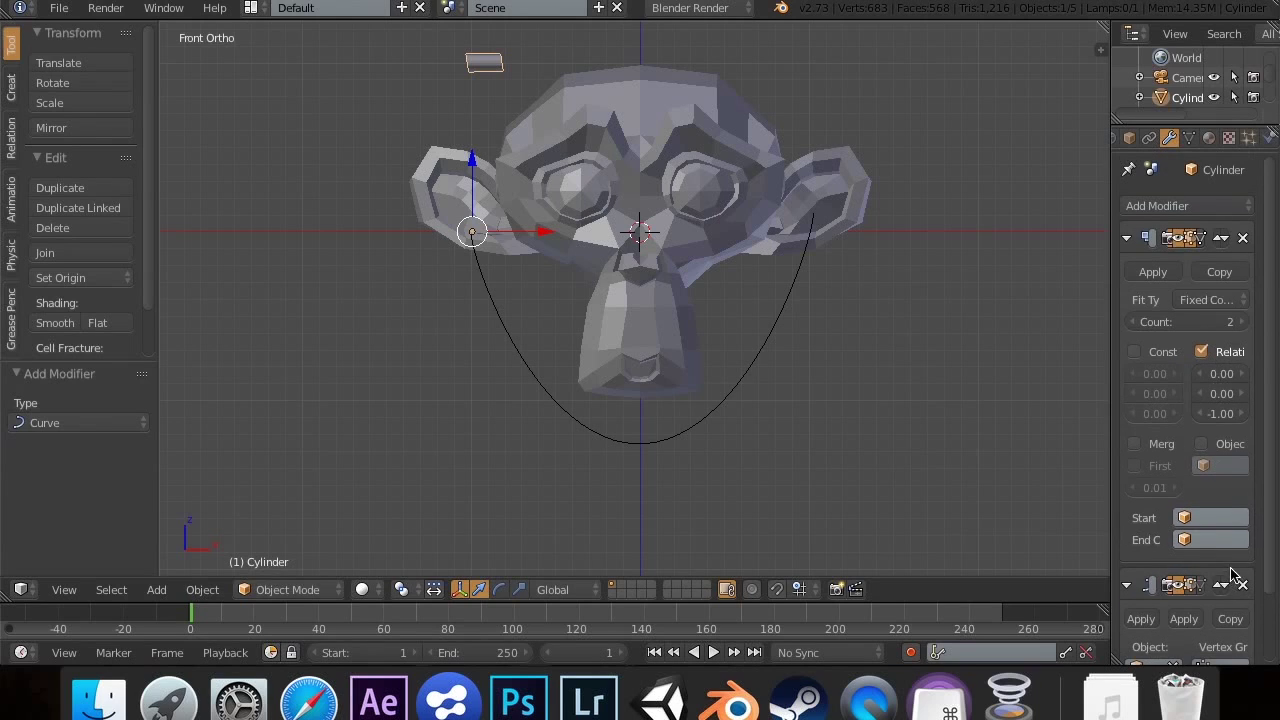
left_click(1221, 585)
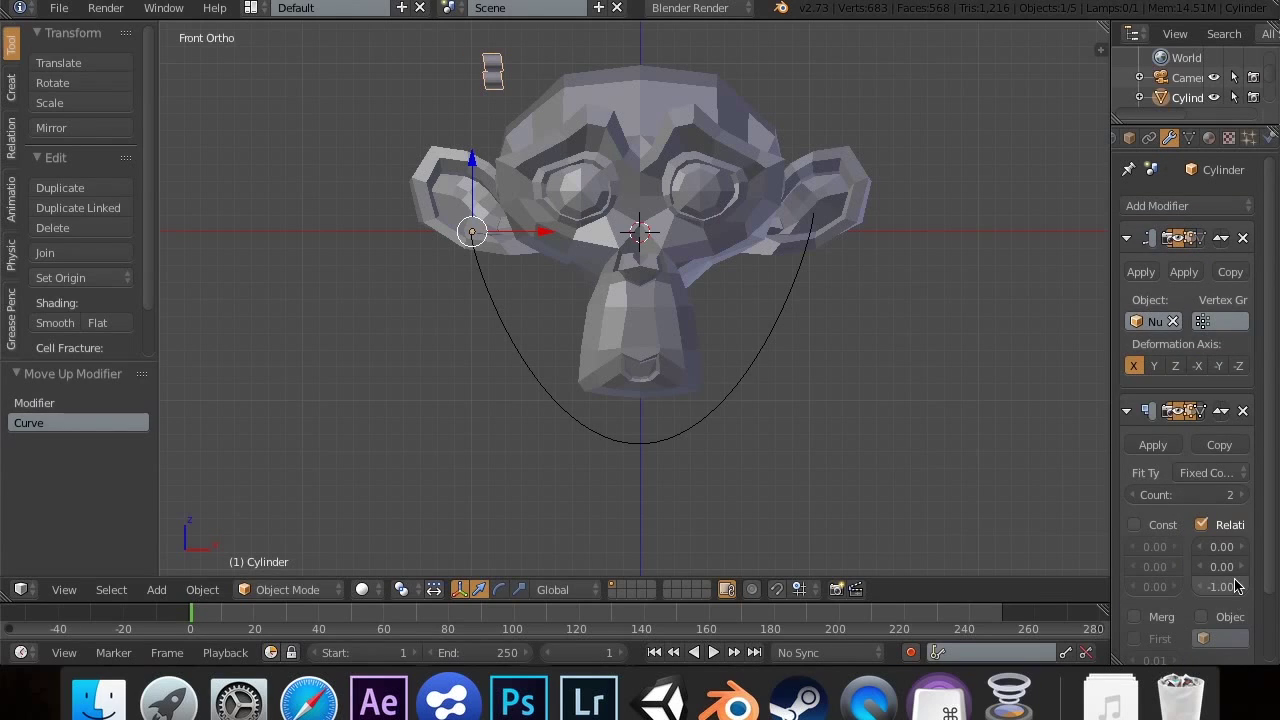
left_click(1227, 240)
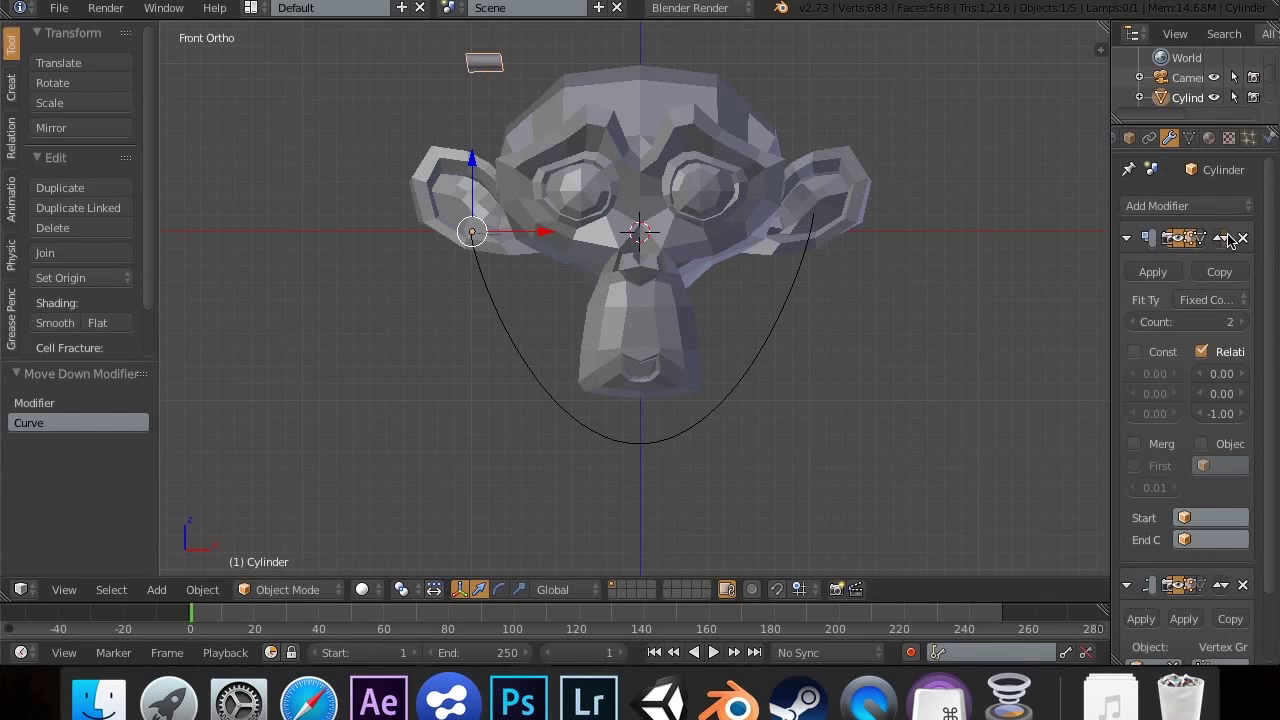
Step: Widen the properties editor and set the Curve modifier's deformation axis to Z
left_click_drag(1110, 255, 805, 256)
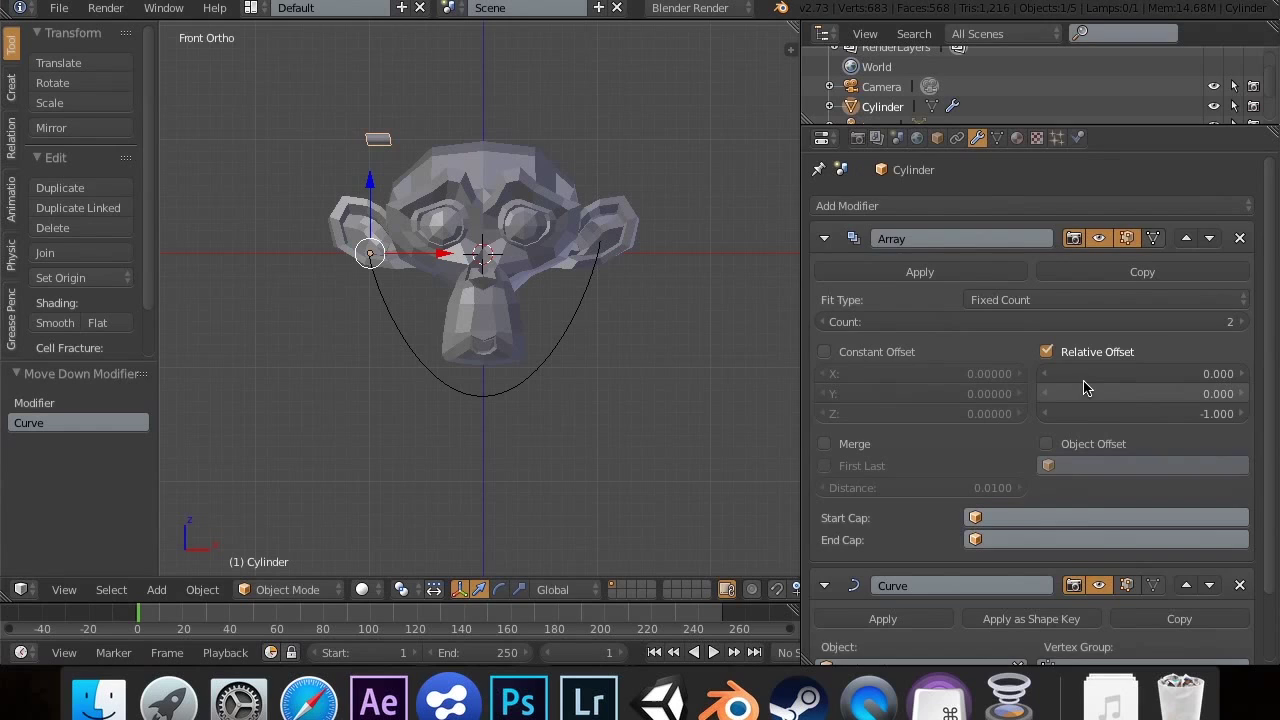
scroll(1085, 388, "down", 3)
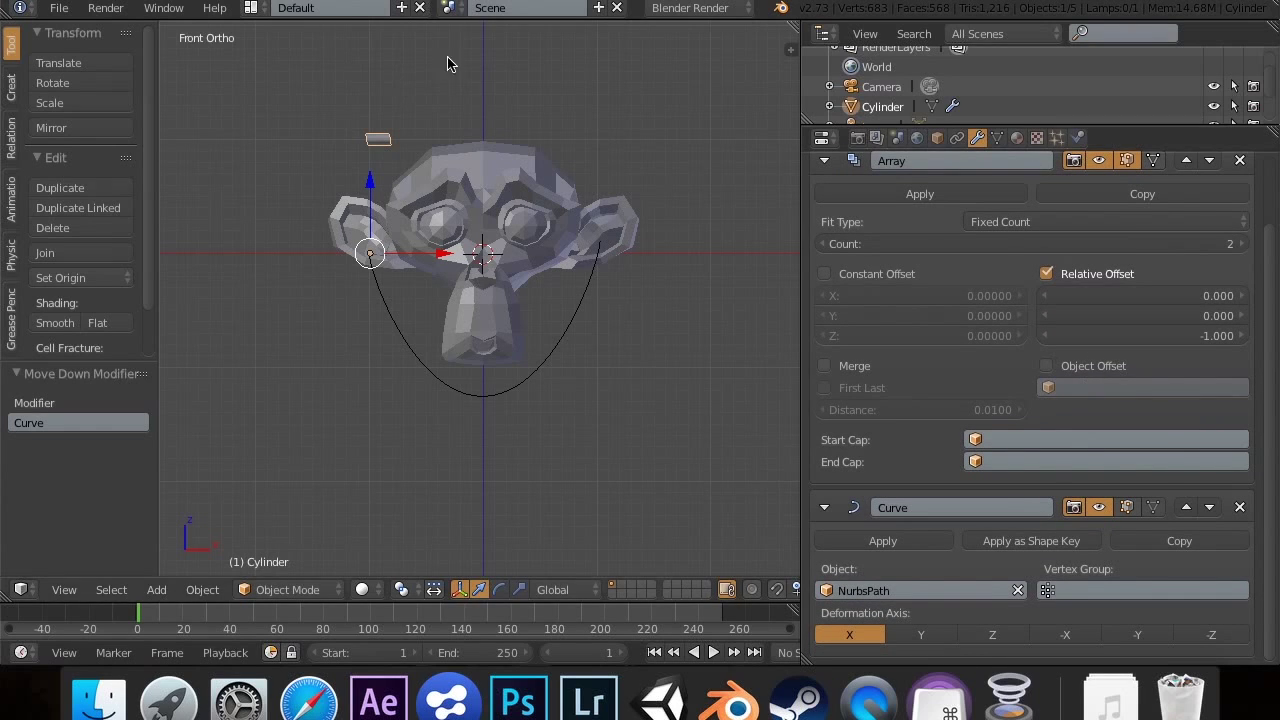
left_click(1010, 637)
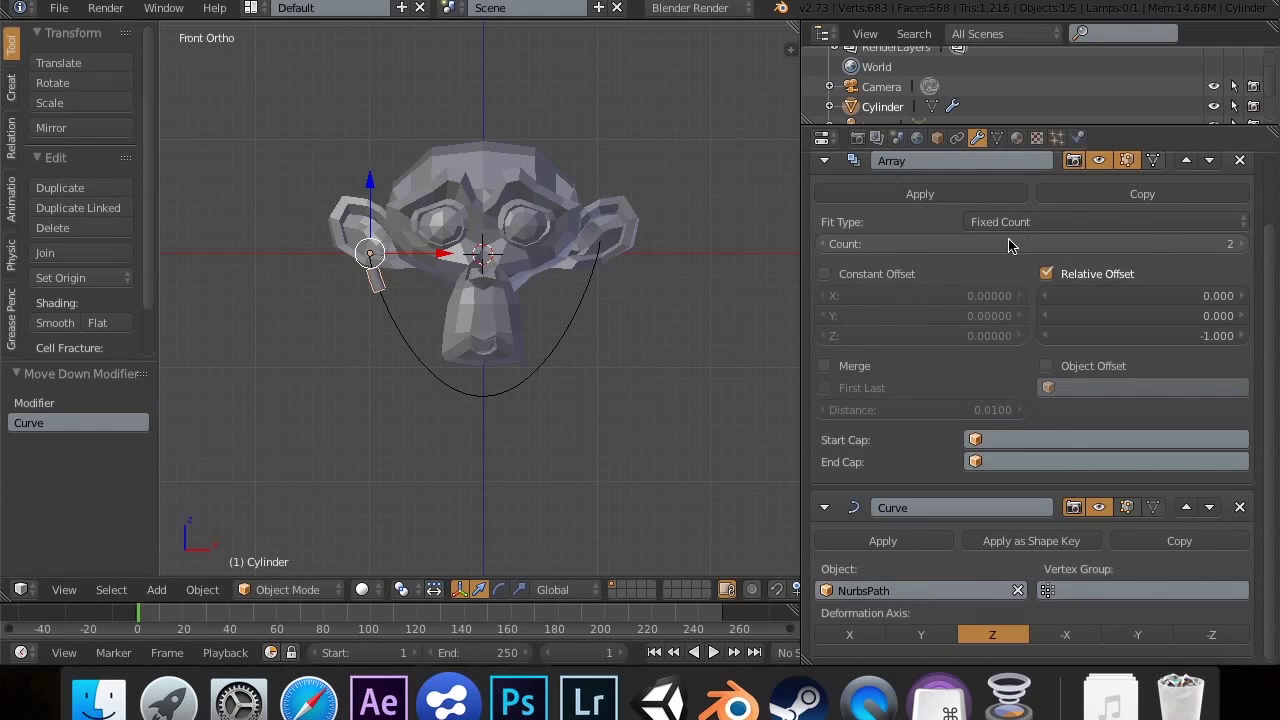
Step: Set the array count to 20, try shifting the cylinder slightly along X and undo that shift
mouse_move(1030, 244)
left_mouse_down()
mouse_move(1130, 244)
mouse_move(1008, 246)
left_mouse_up()
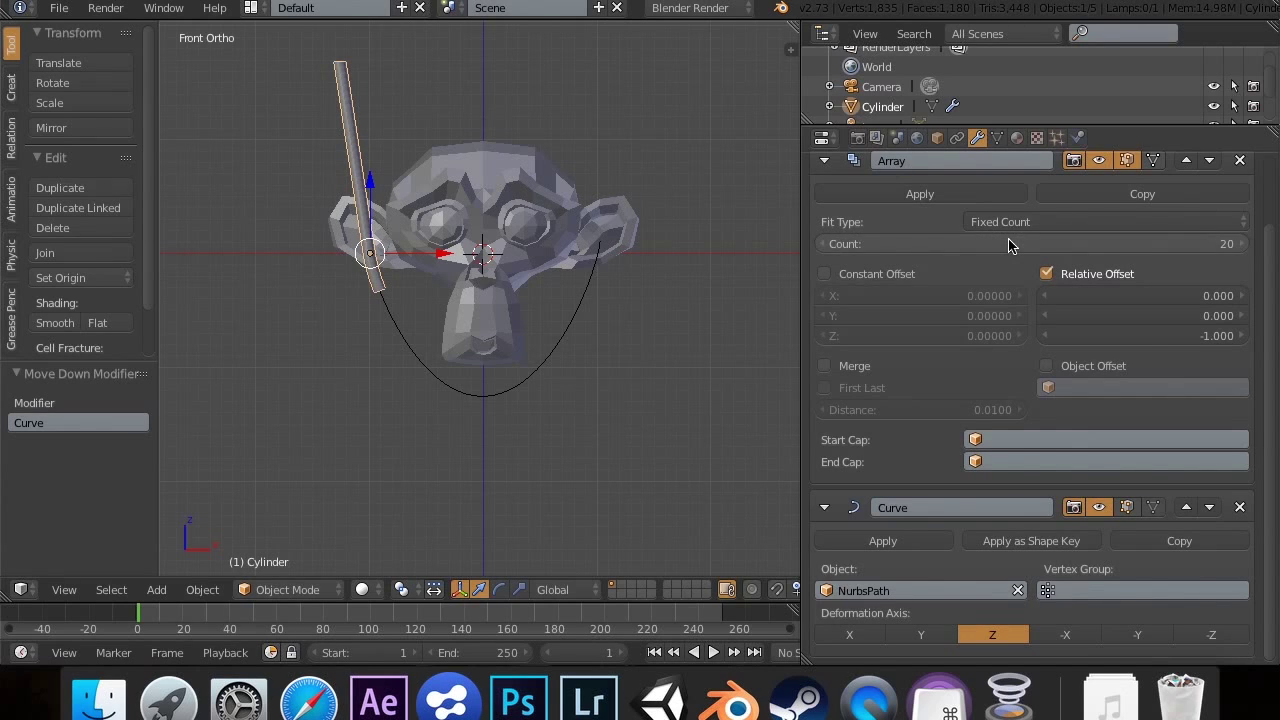
left_click_drag(432, 255, 452, 256)
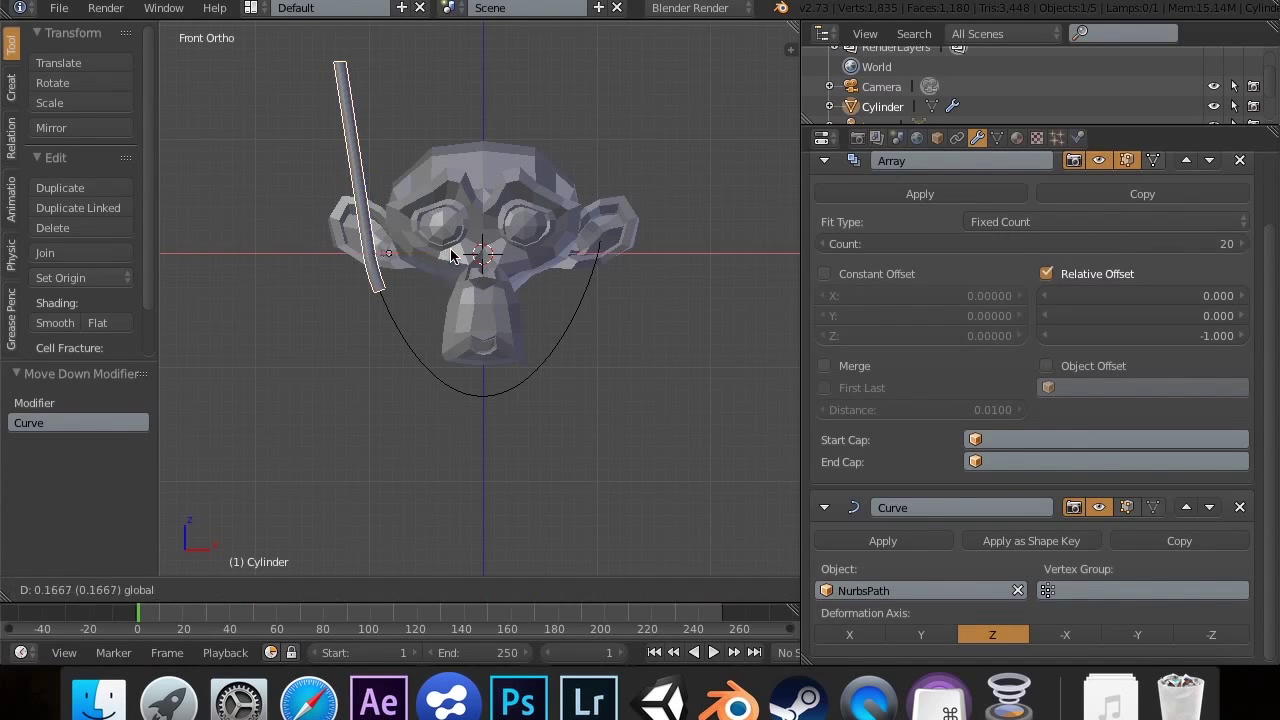
key("super+z")
Step: Move the cylinder up about 1.68 and another 1.55 along Z, raising the array count to 36 to fill the curve
left_click_drag(370, 190, 380, 552)
left_click_drag(980, 246, 1006, 246)
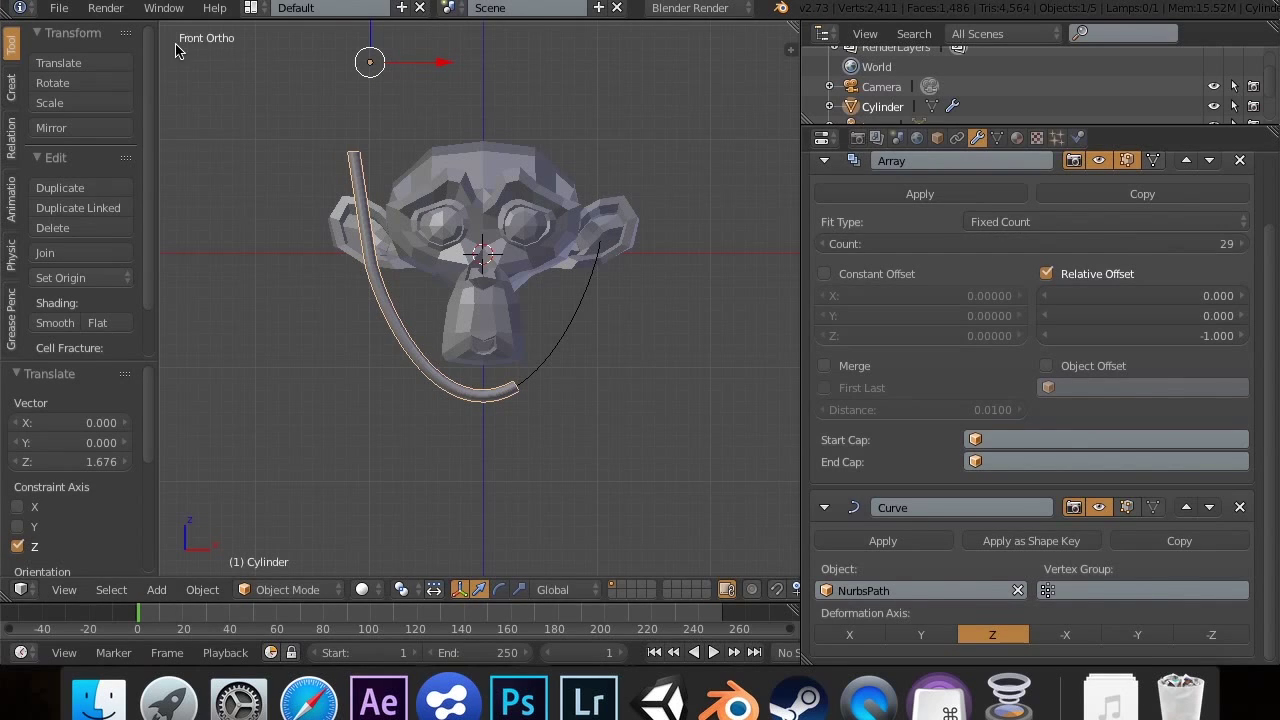
left_click_drag(368, 38, 400, 416)
left_click_drag(1048, 247, 1072, 247)
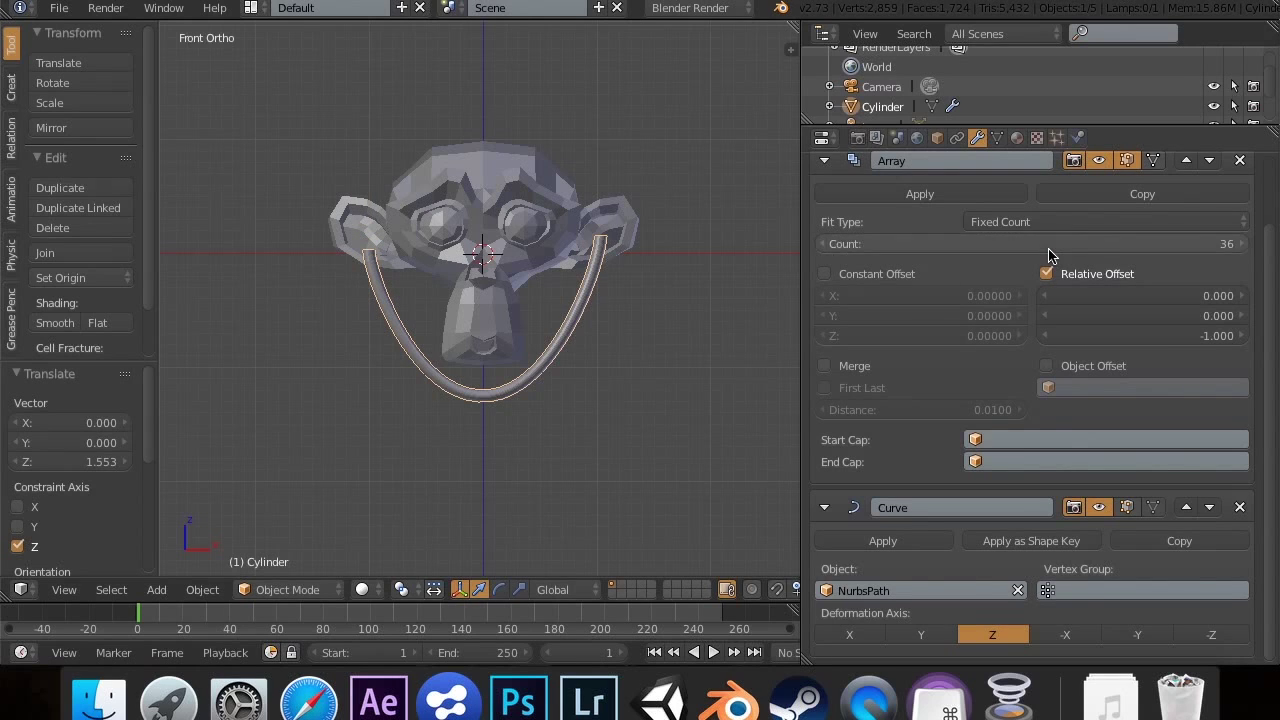
Step: Try to move the arrayed cylinder along Y and undo the move
middle_click_drag(609, 346, 610, 342)
mouse_move(534, 36)
left_mouse_down()
mouse_move(552, 46)
mouse_move(522, 53)
left_mouse_up()
key("super+z")
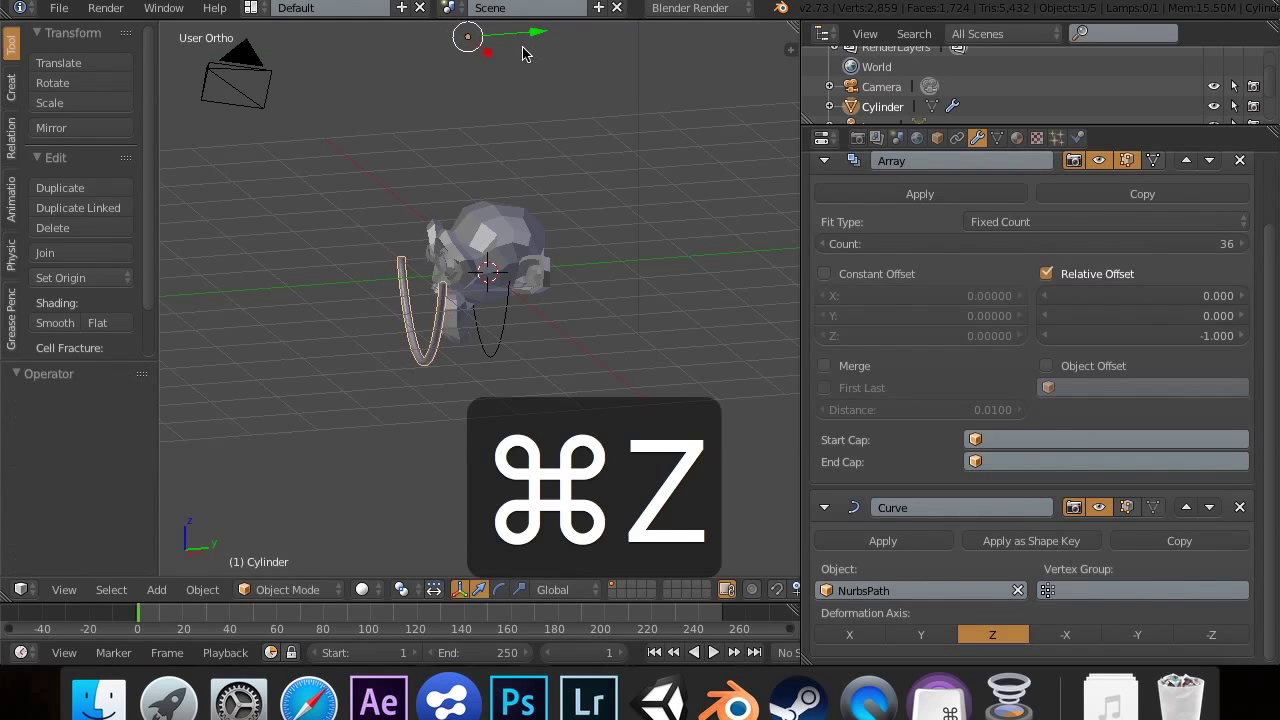
Step: Move the hanging path curve about 0.97 along Y and try scaling it down
right_click(495, 353)
left_click_drag(560, 286, 617, 289)
scroll(617, 289, "left", 10)
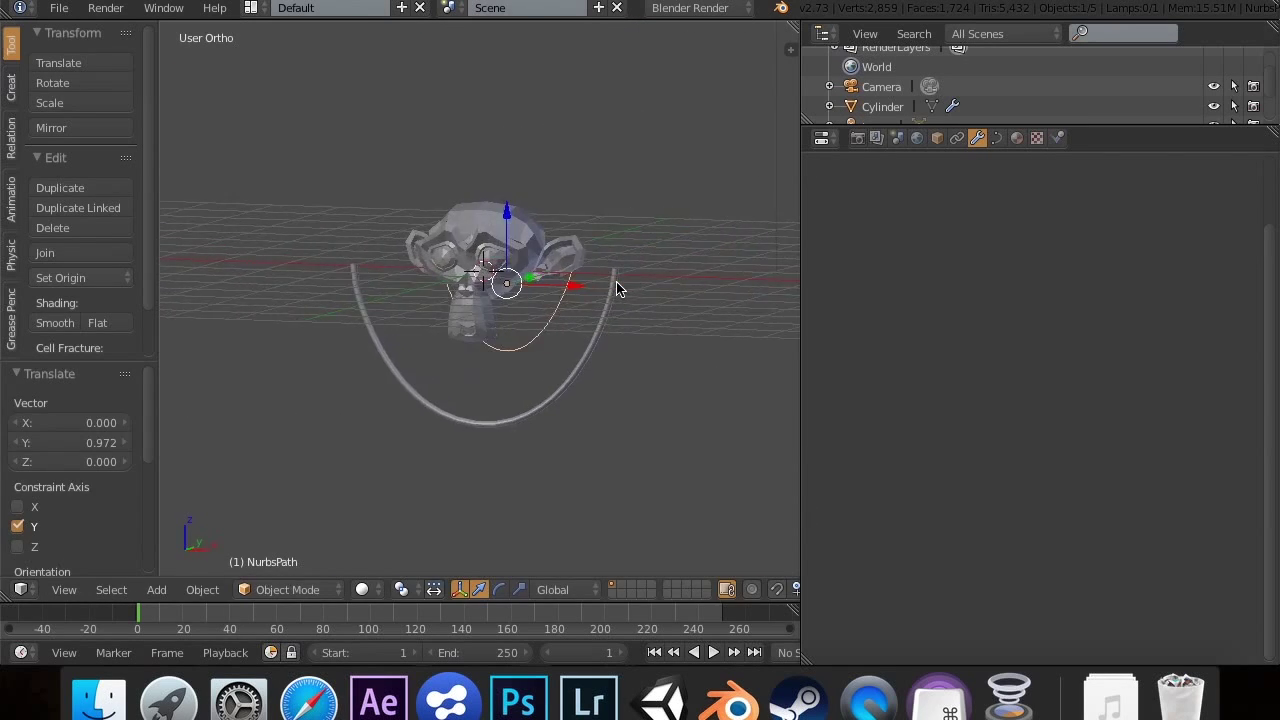
key("s")
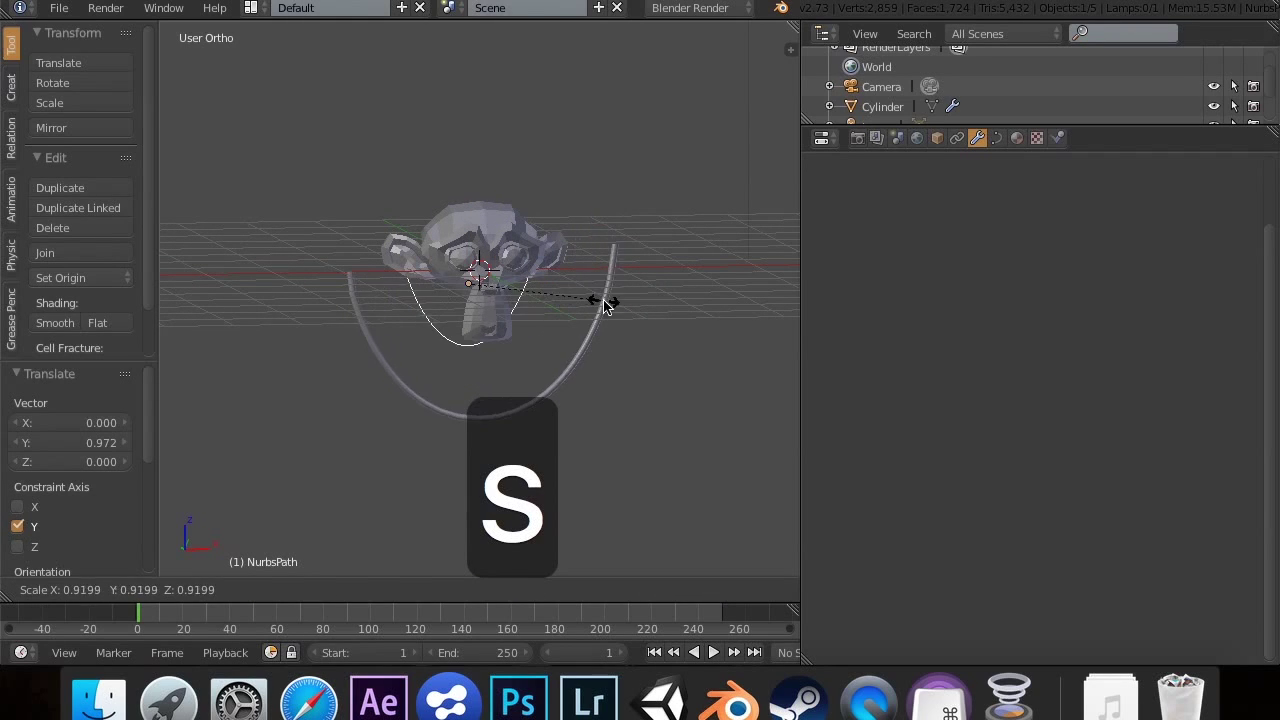
key("Escape")
scroll(615, 305, "right", 10)
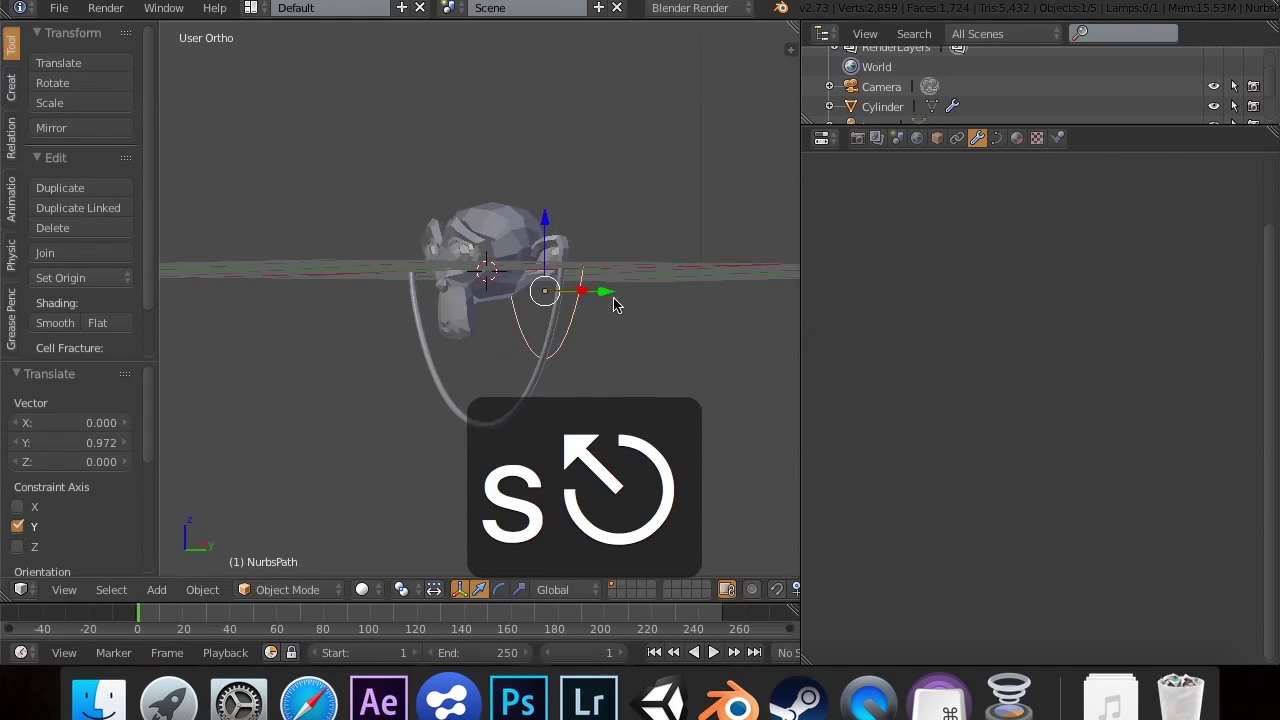
Step: Move the path curve back by about -0.88 along Y
key("g")
key("y")
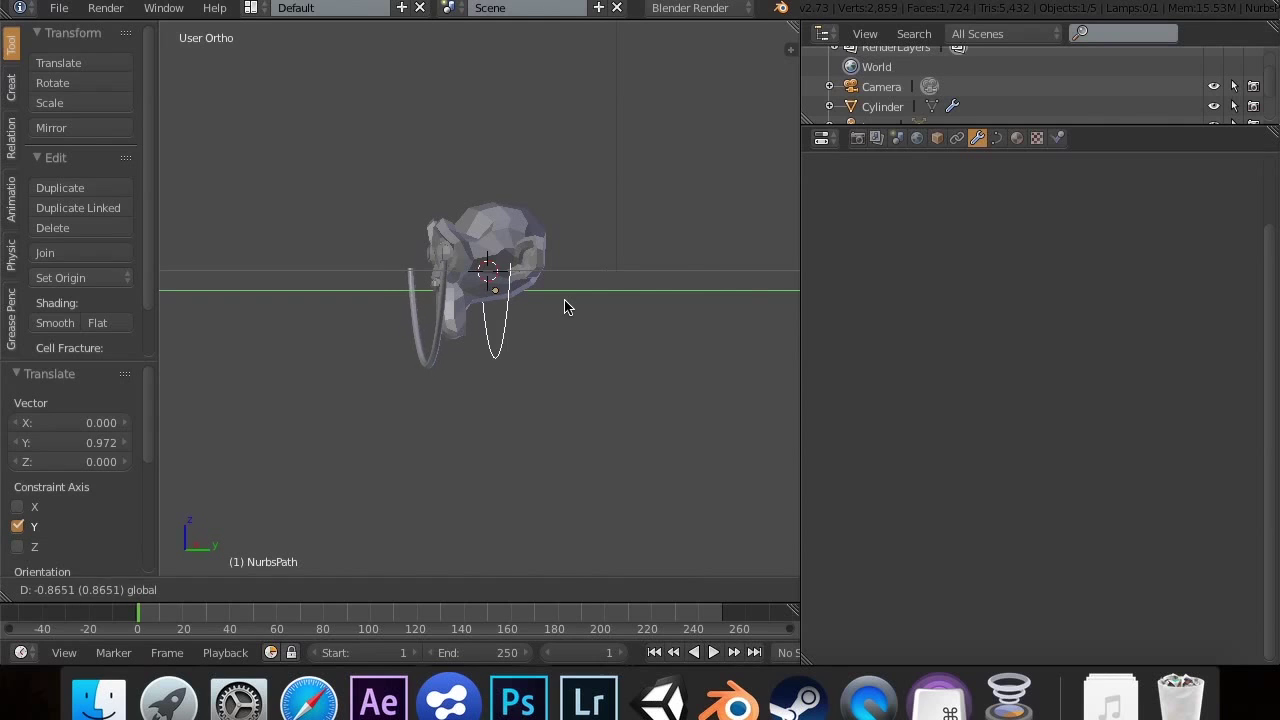
left_click(564, 301)
scroll(564, 301, "left", 10)
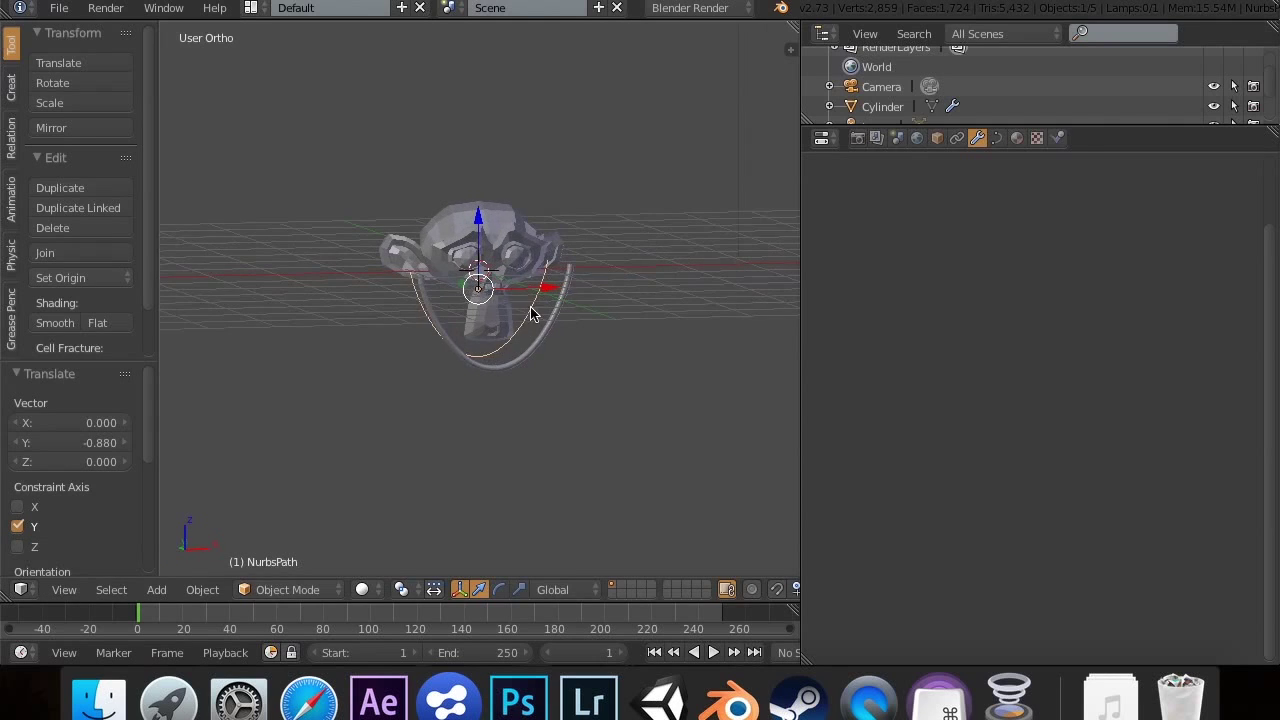
Step: Try the -Z deformation axis in the arrayed cylinder's Curve modifier and switch back to Z
right_click(544, 328)
left_click(1206, 635)
left_click(1013, 636)
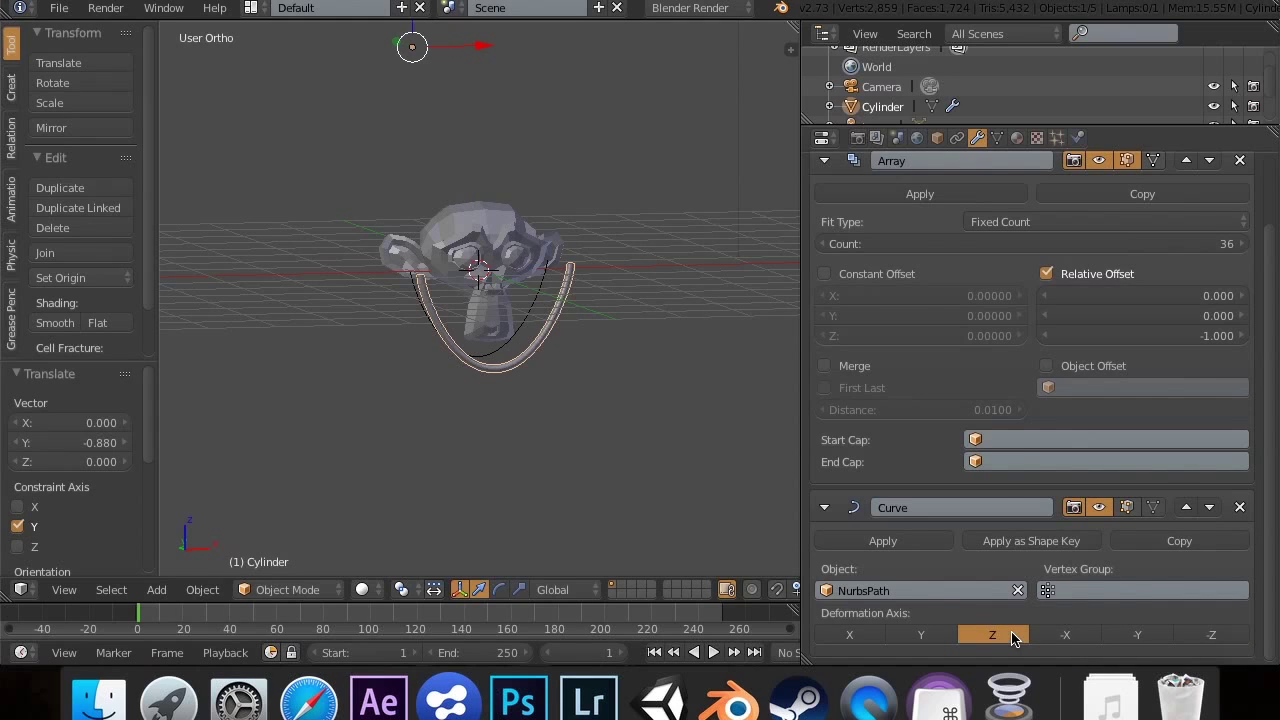
Step: Set the array's fit type to Fit Curve using NurbsPath and turn off the Curve modifier's viewport display
left_click(1110, 222)
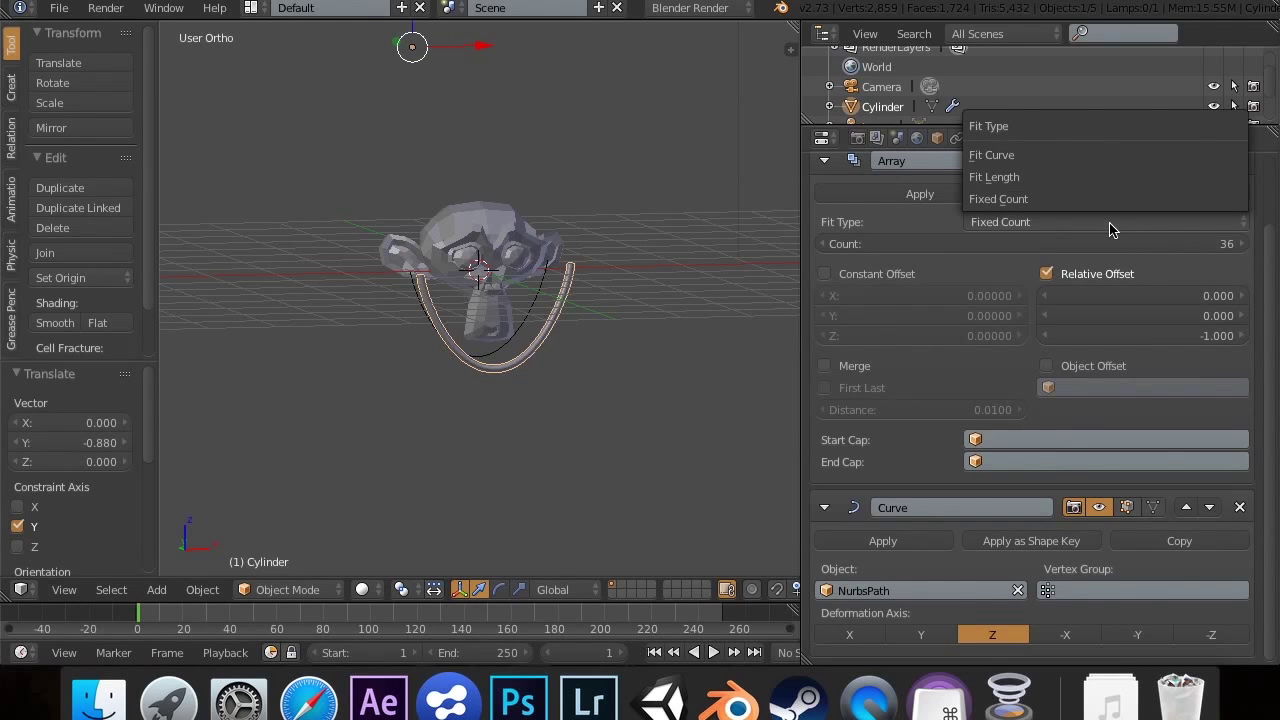
left_click(1074, 152)
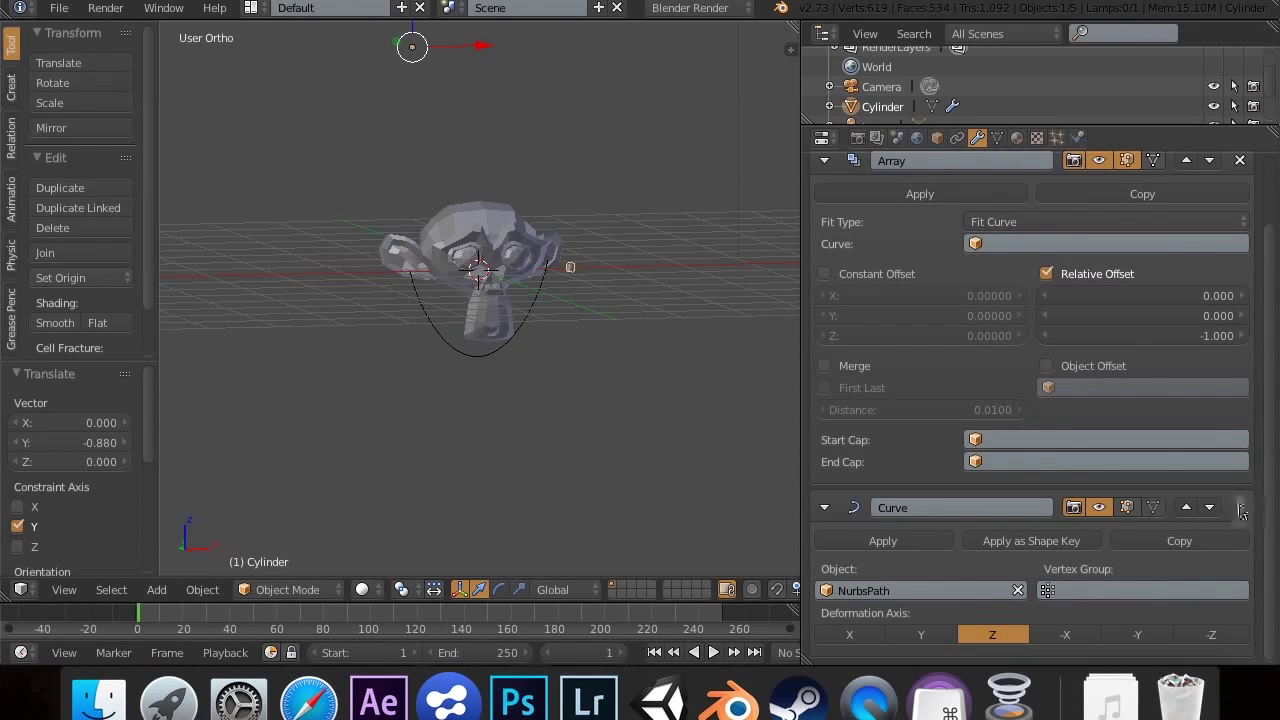
left_click(1091, 245)
left_click(1082, 275)
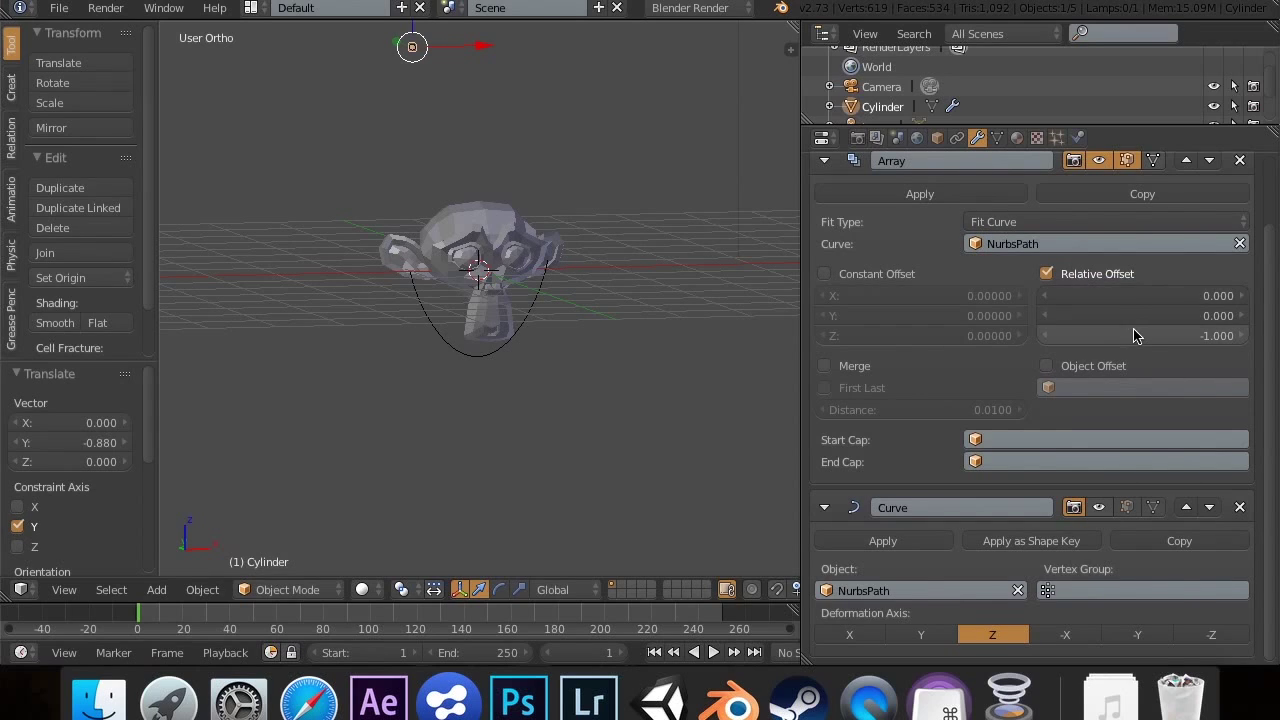
Step: Try a relative Z offset of 0.200 on the array and undo it
scroll(648, 255, "right", 10)
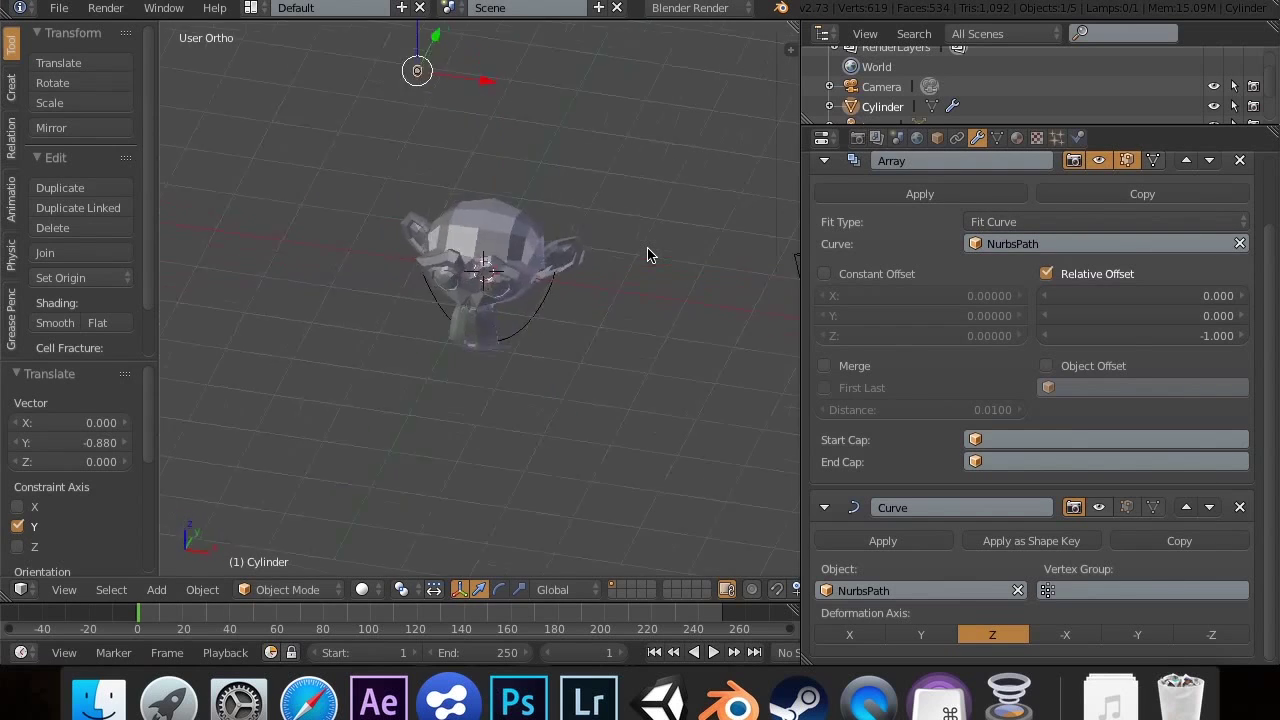
scroll(648, 255, "down", 10)
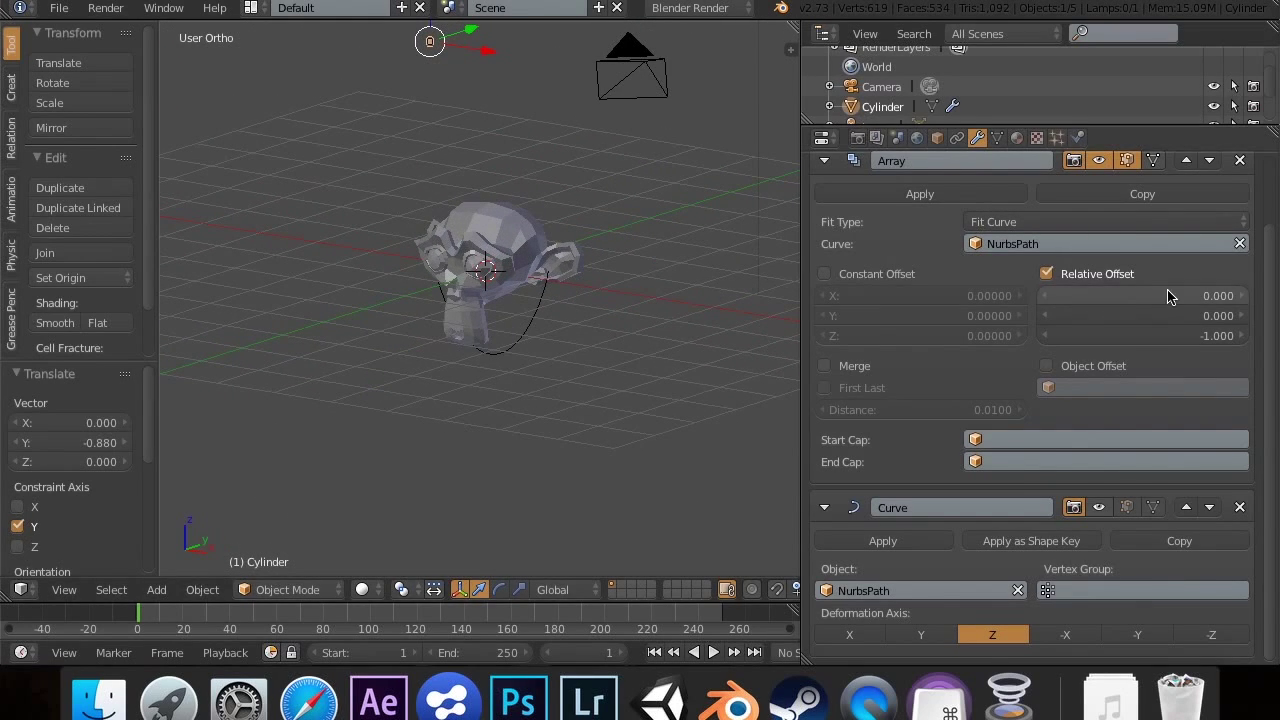
left_click_drag(1143, 340, 1200, 340)
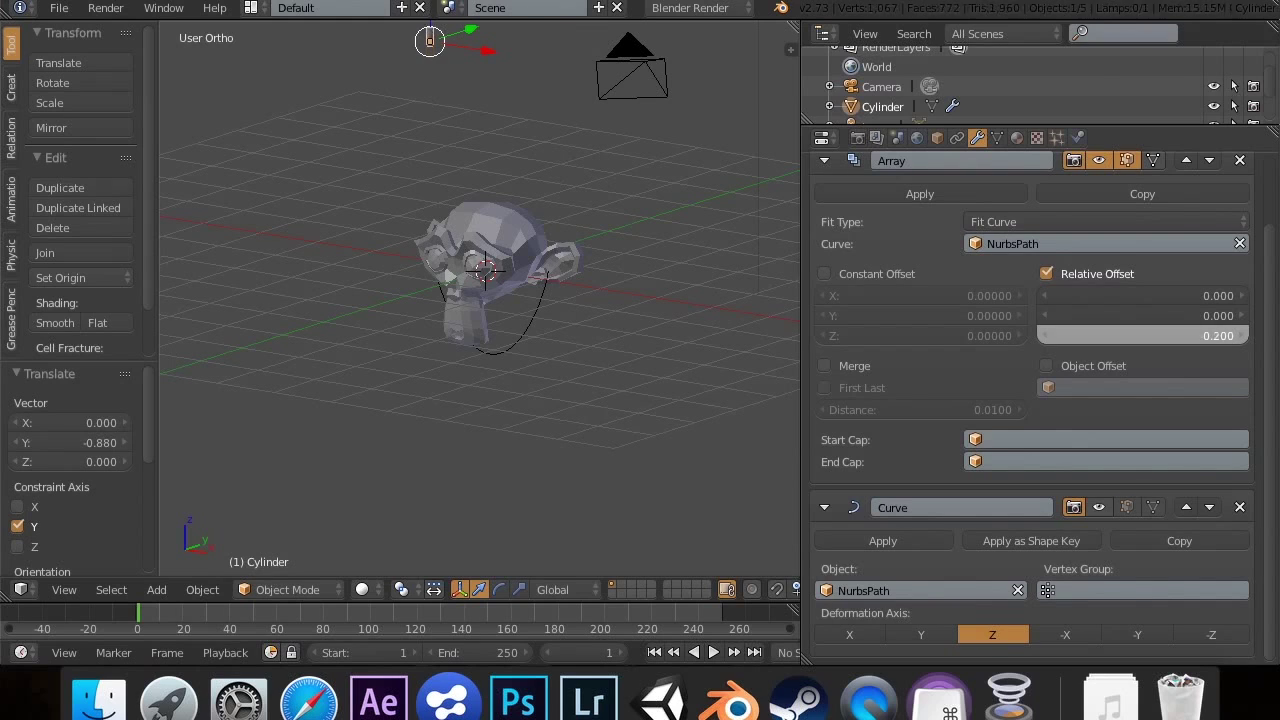
key("super+z")
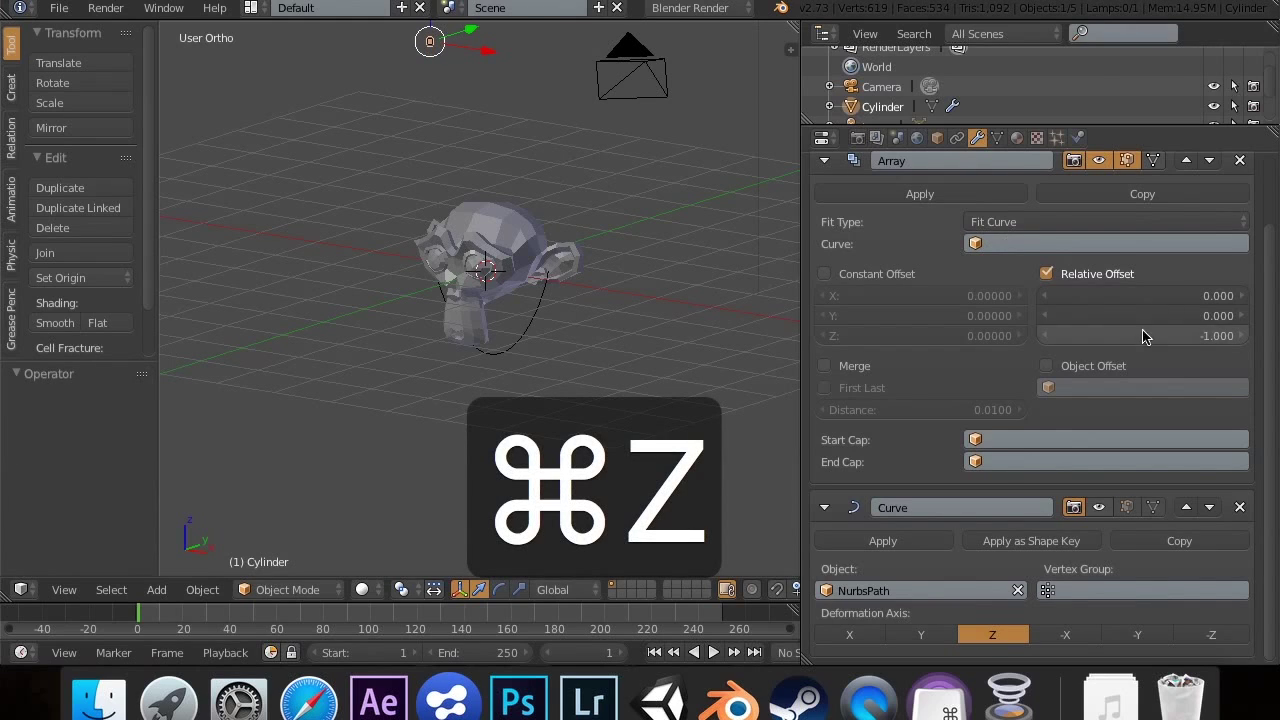
Step: Return the array's fit type to Fixed Count and re-enable the Curve modifier's viewport display
left_click(1194, 224)
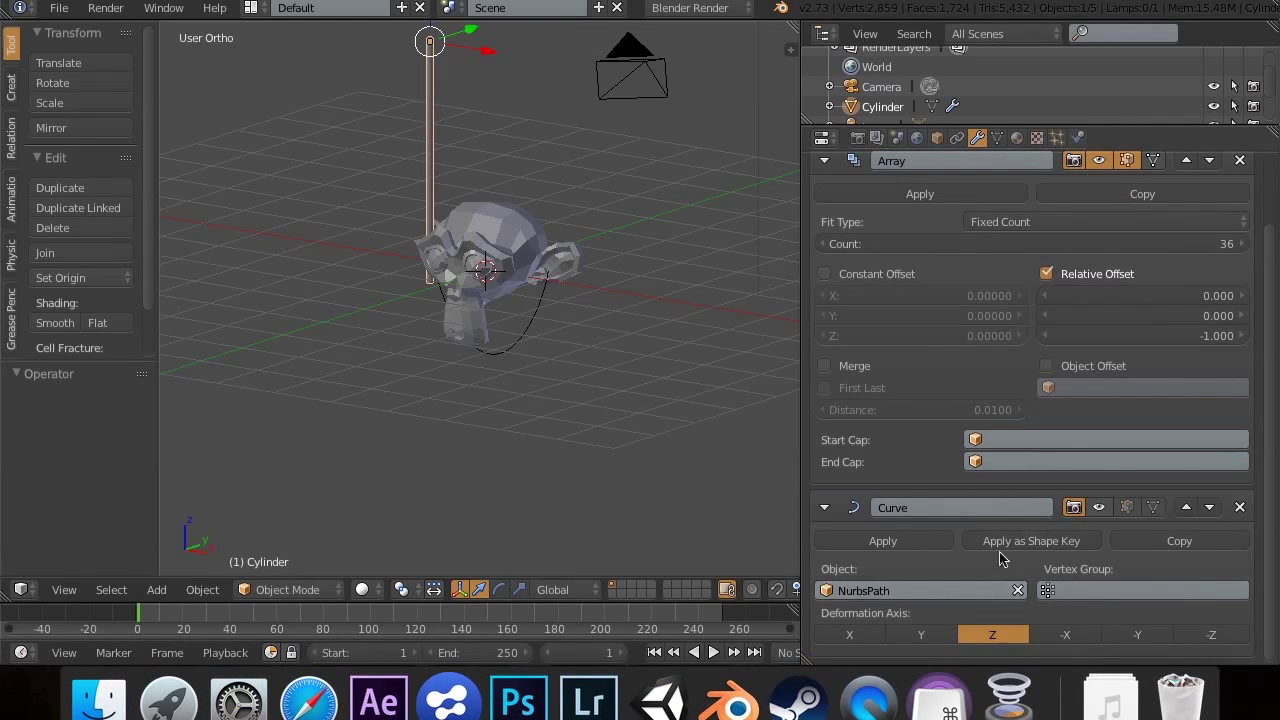
left_click(1100, 510)
scroll(613, 330, "left", 5)
scroll(613, 330, "up", 4)
scroll(613, 330, "left", 8)
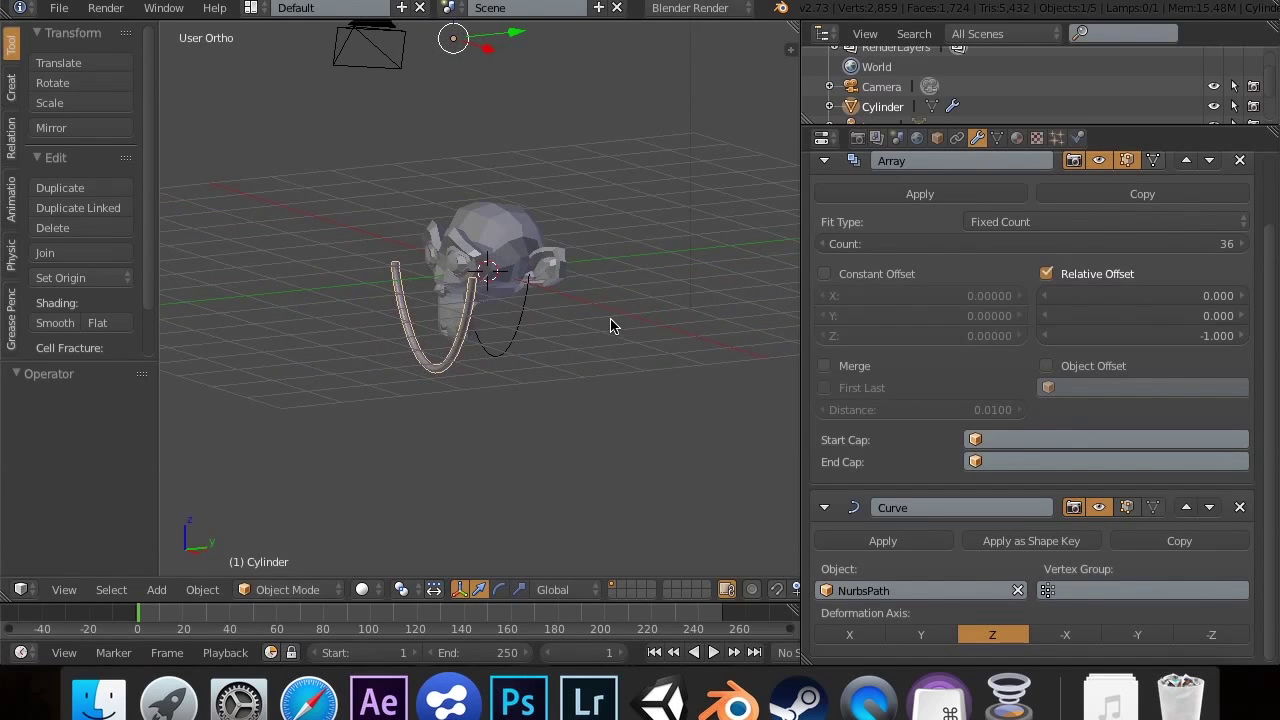
Step: Move the monkey head about -1.085 along Y so its ears meet the hanging rope
right_click(528, 272)
left_click_drag(548, 270, 493, 276)
scroll(483, 283, "left", 3)
scroll(483, 283, "left", 8)
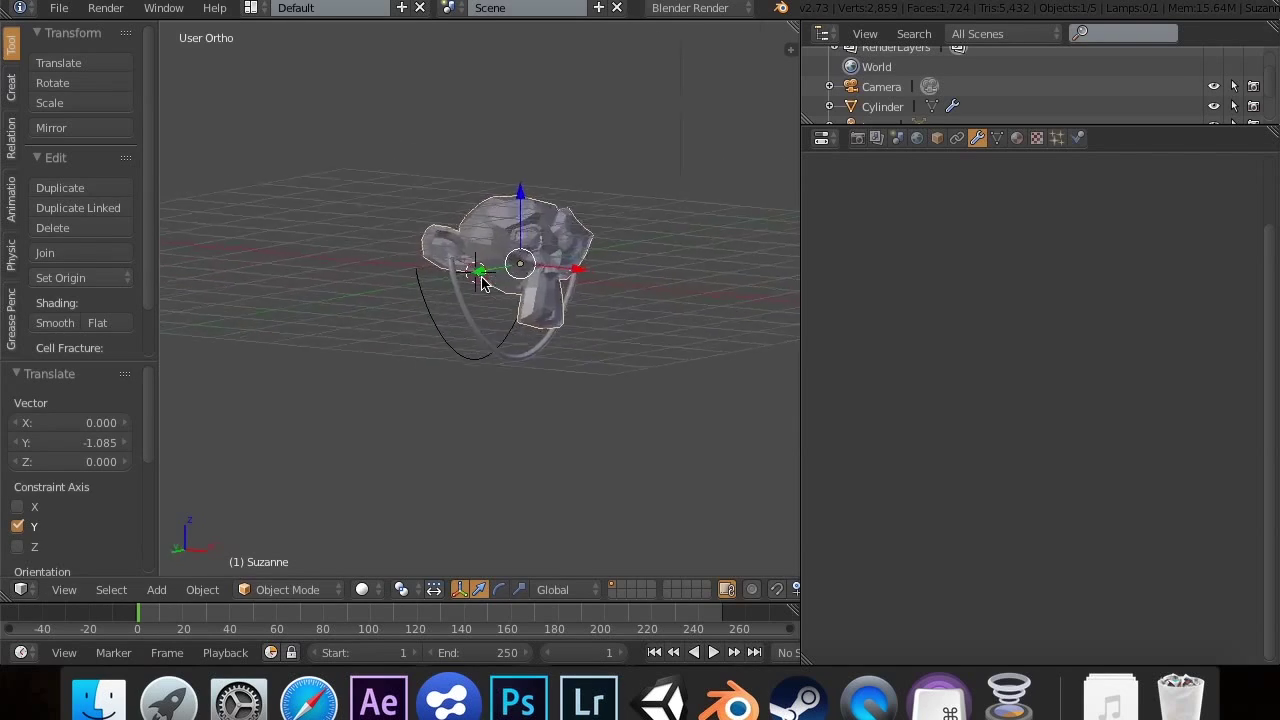
scroll(483, 283, "left", 3)
Step: Deselect everything, add a cone mesh at the 3D cursor and scale it to 0.05
right_click(452, 348)
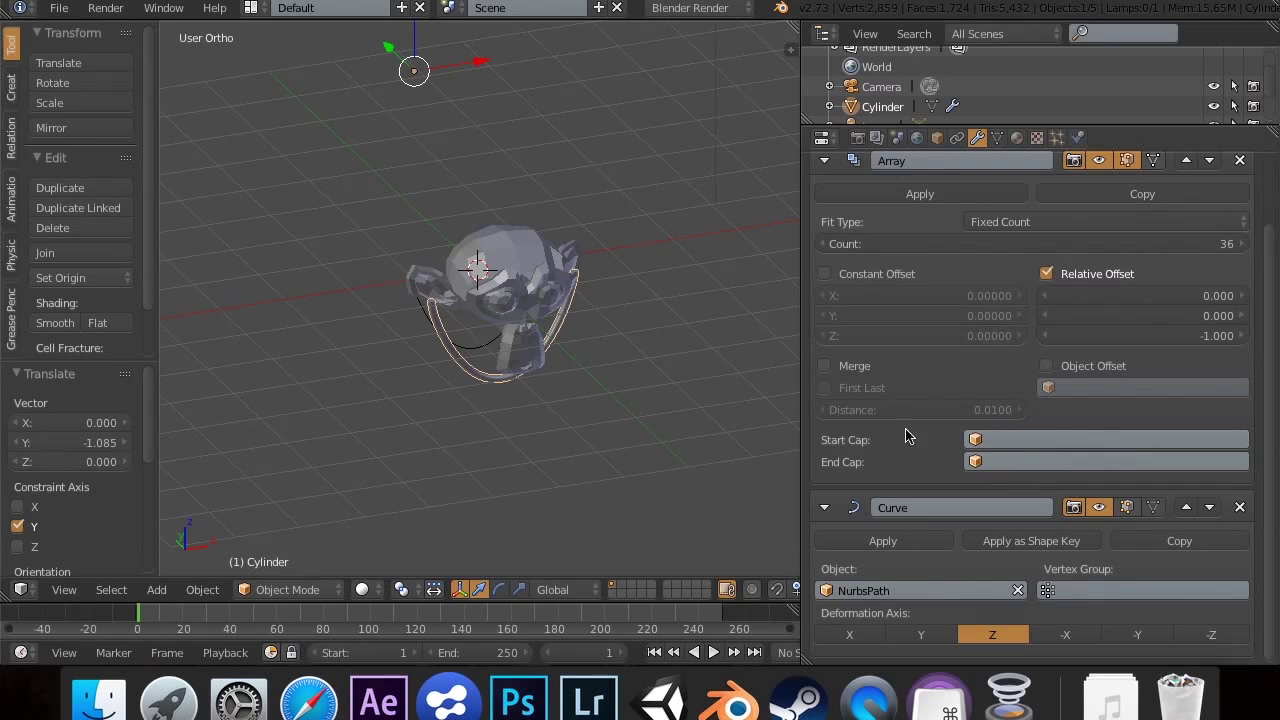
key("shift+a")
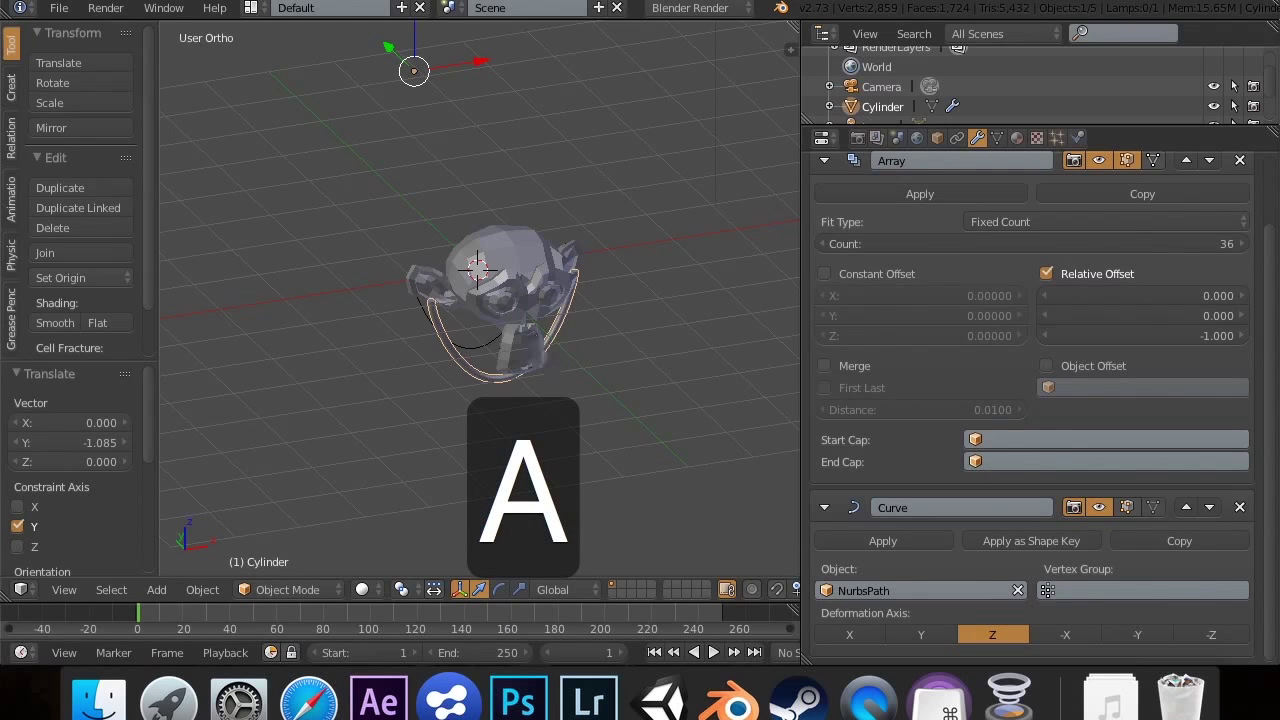
key("a")
key("shift+a")
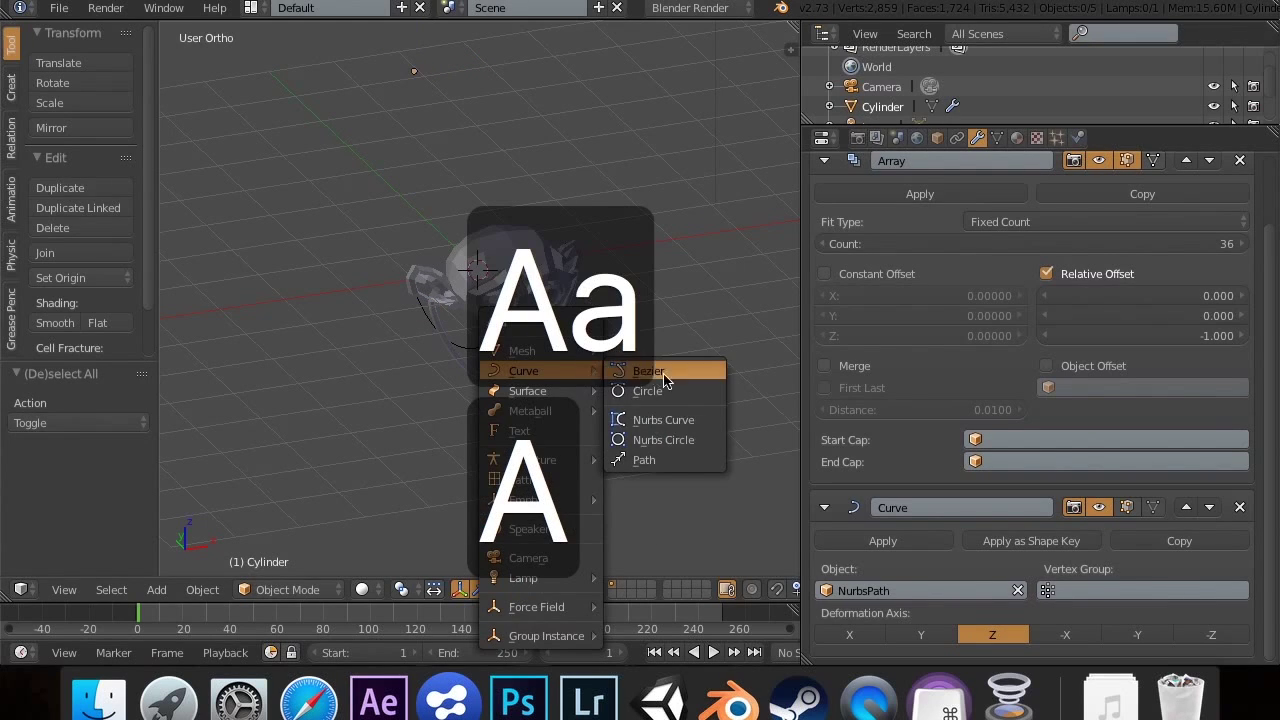
mouse_move(552, 350)
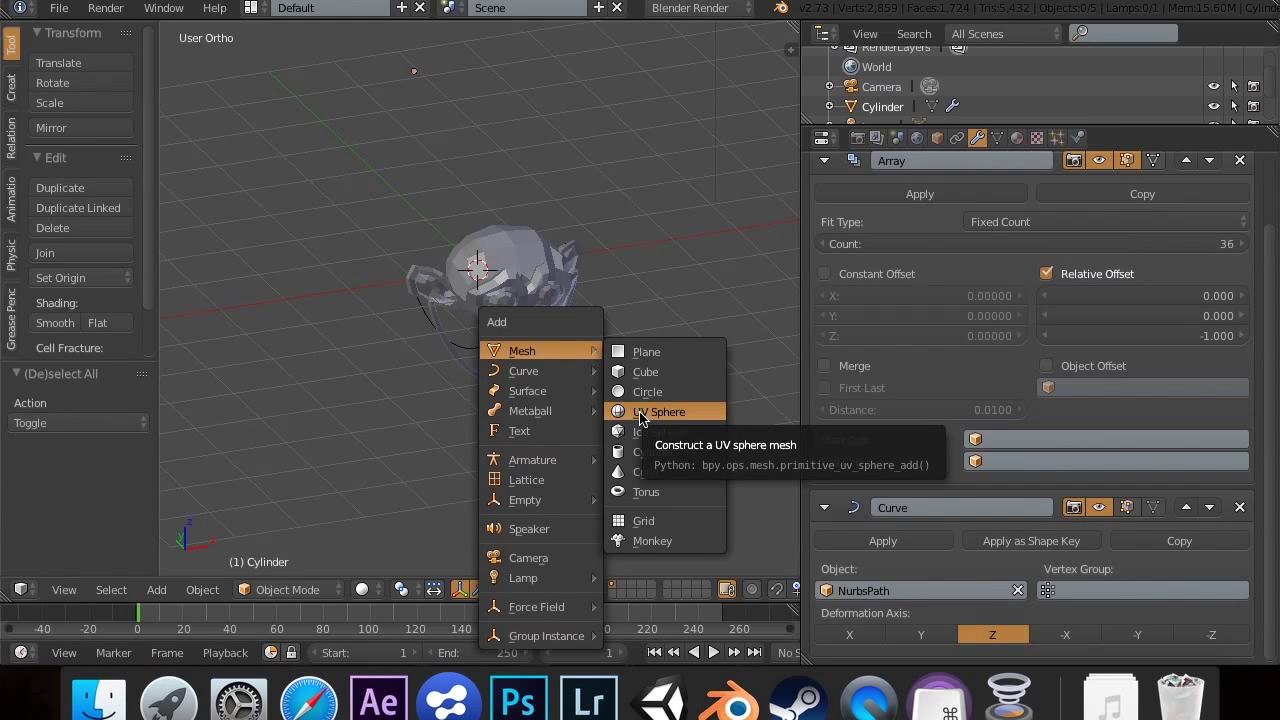
left_click(637, 474)
middle_click_drag(637, 478, 607, 420)
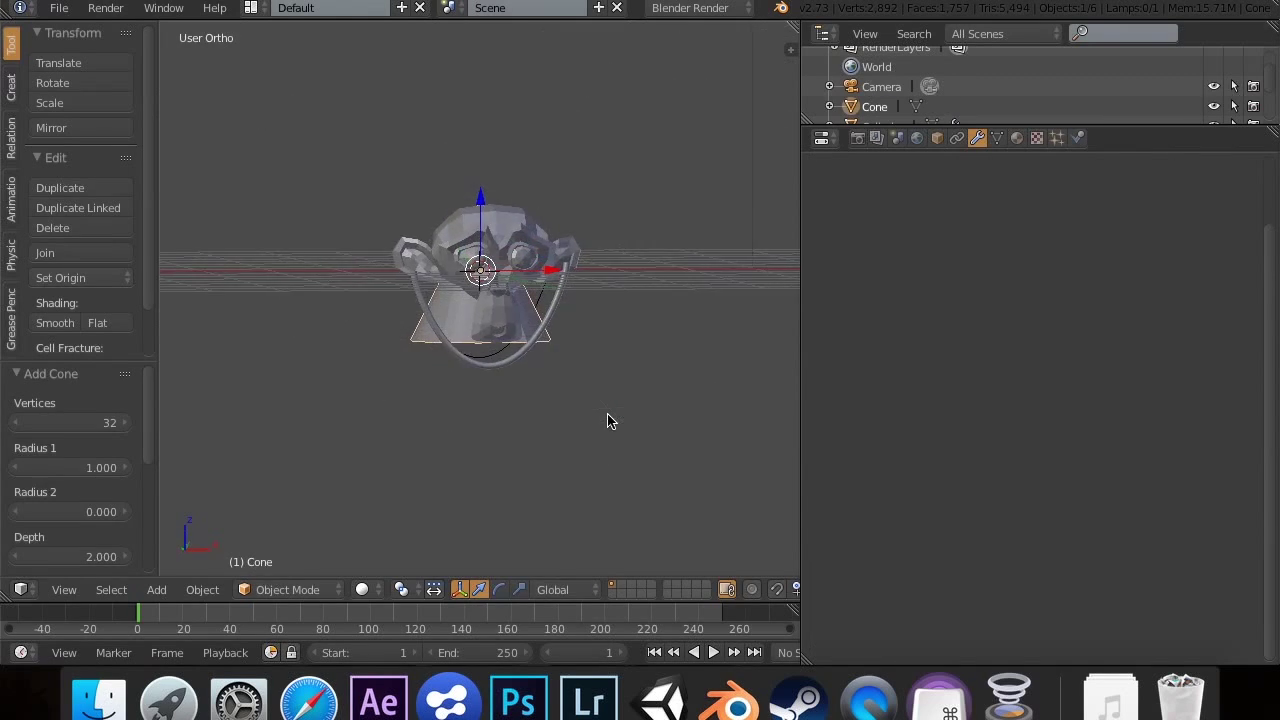
type("s")
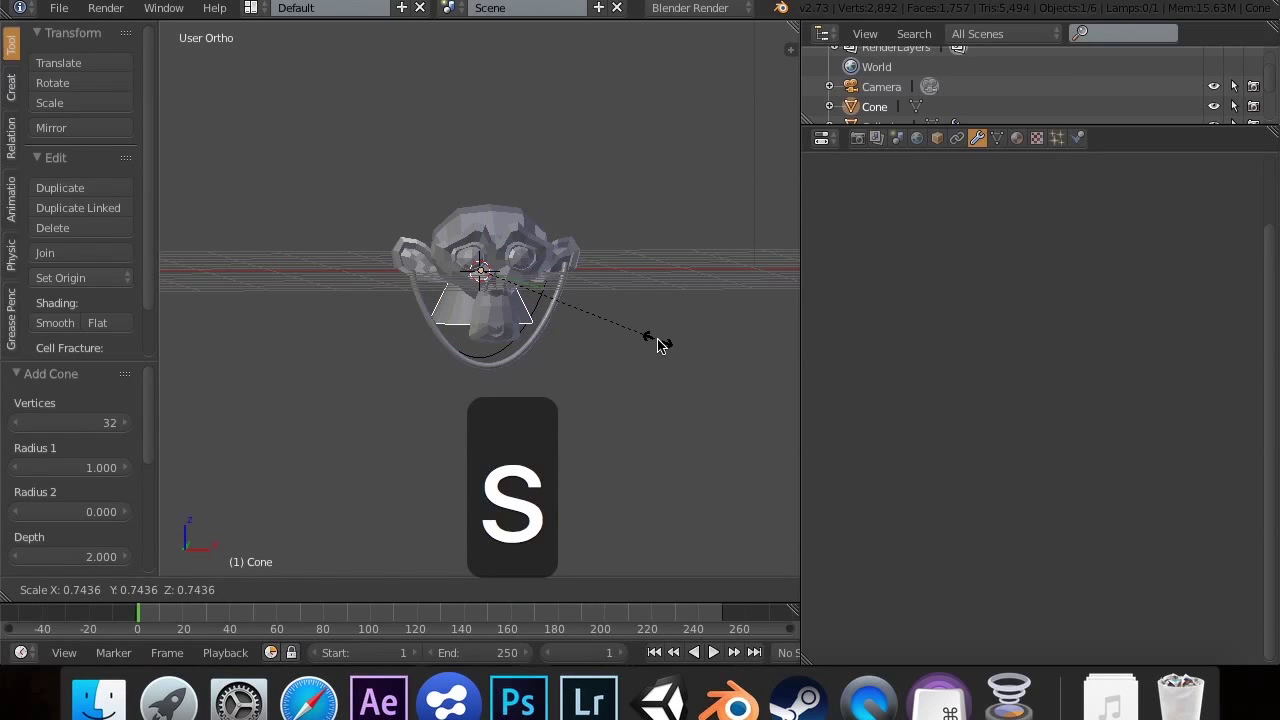
type(".05")
key("Return")
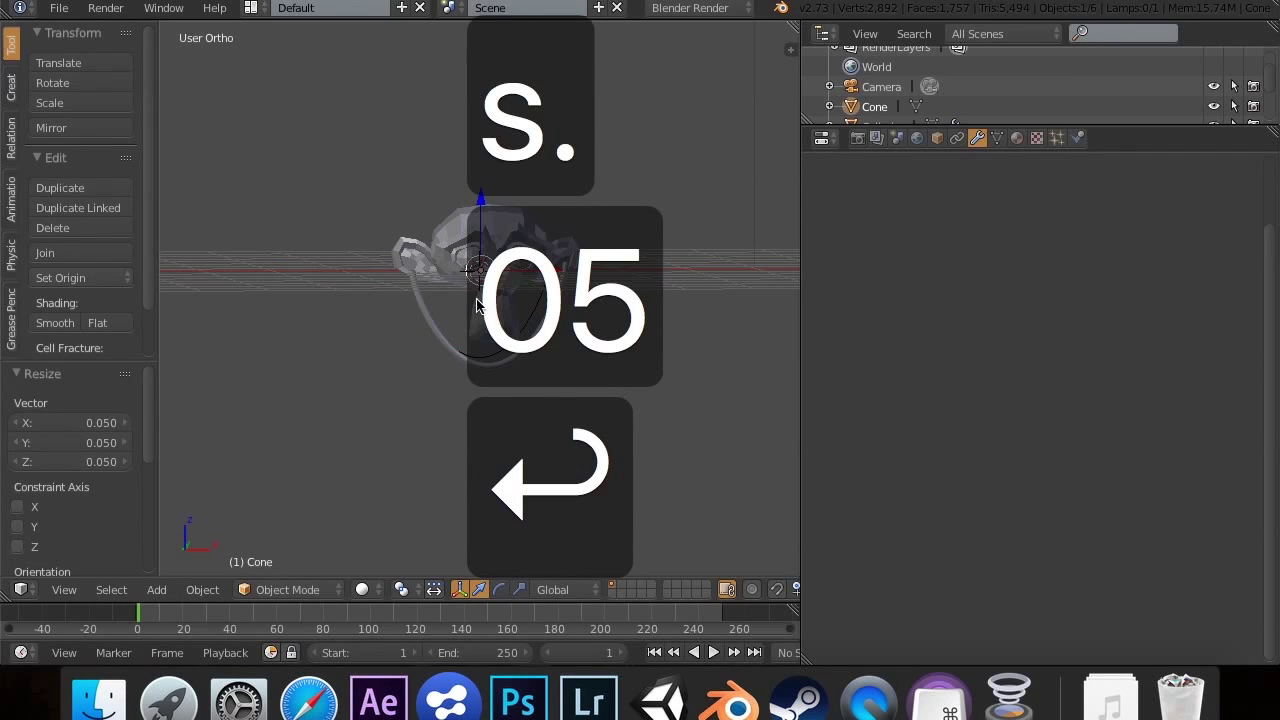
Step: Assign Cone as both the start cap and end cap of the cylinder's Array modifier
right_click(432, 316)
left_click(1012, 440)
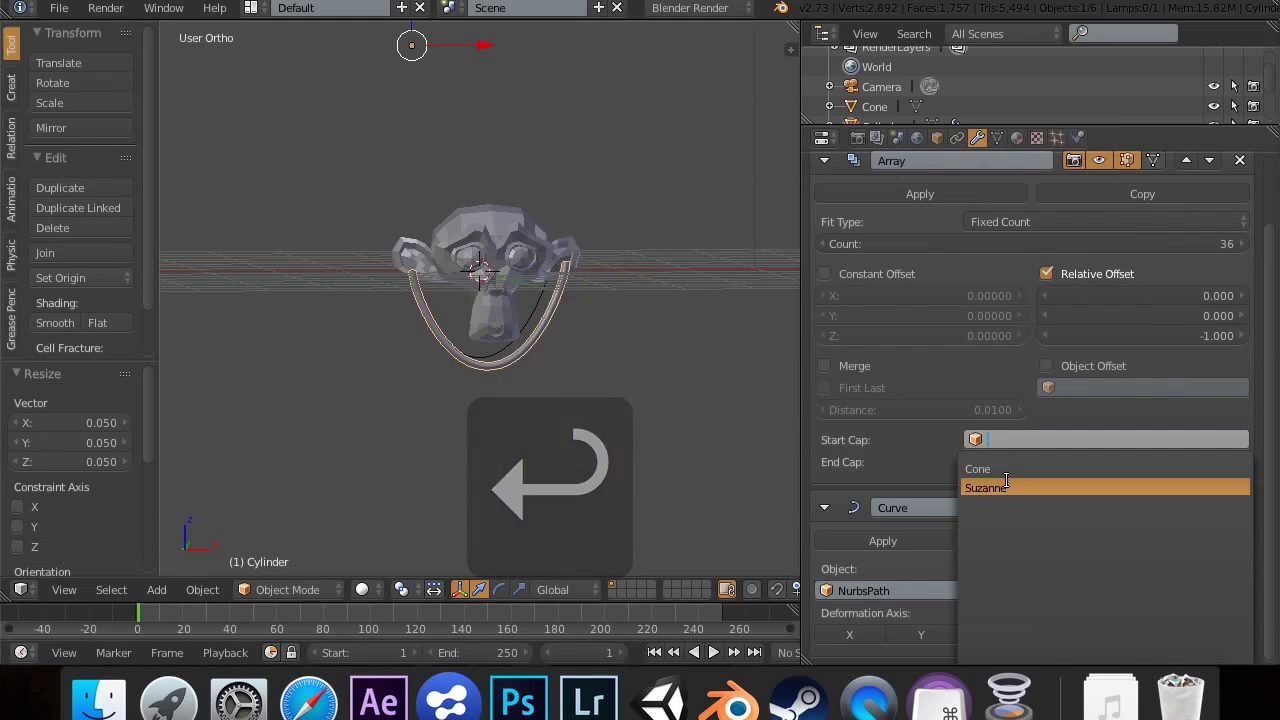
left_click(1005, 468)
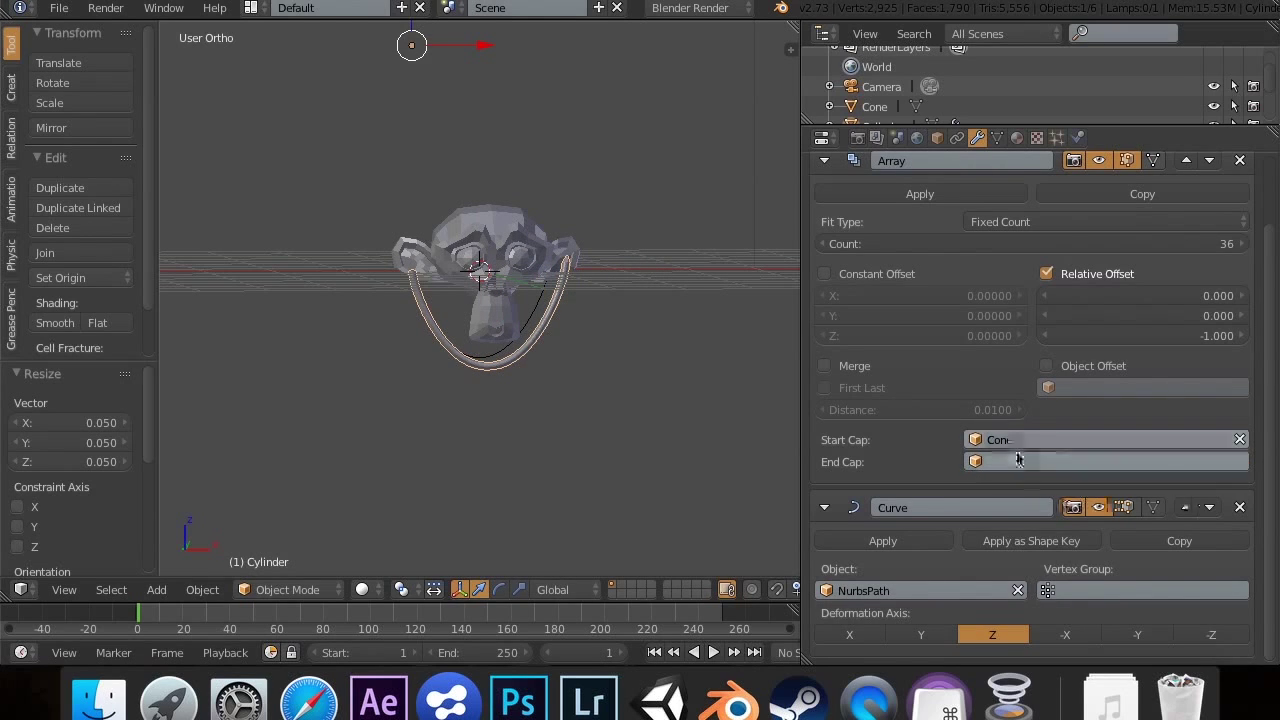
left_click(1018, 460)
left_click(990, 257)
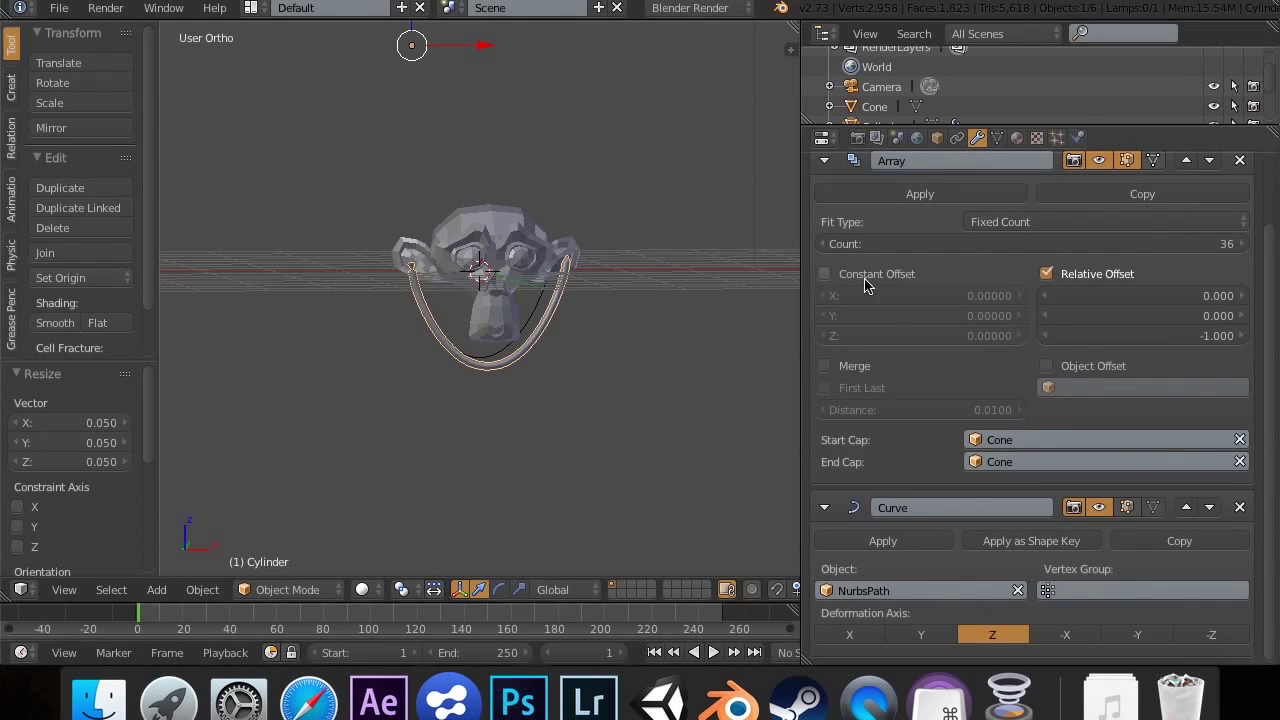
Step: Examine the cone caps at both ends of the rope up close
scroll(560, 481, "right", 10)
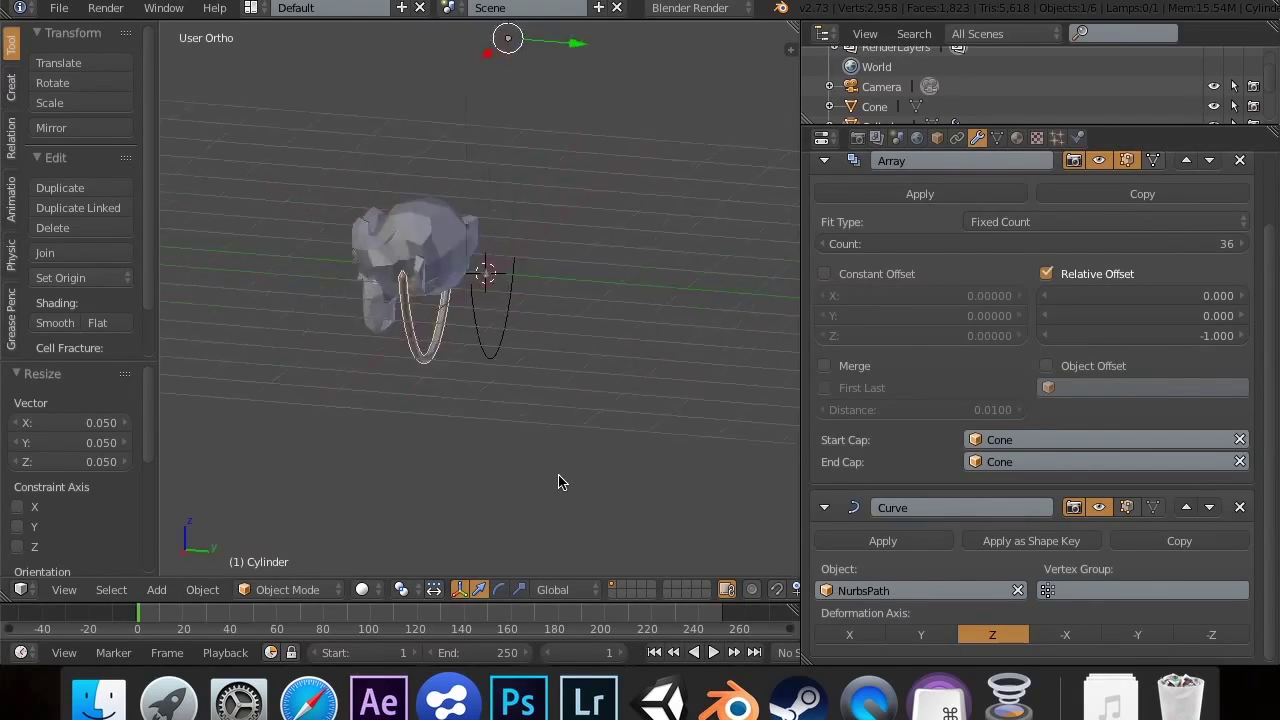
scroll(560, 481, "right", 15)
scroll(507, 297, "up", 7)
scroll(507, 297, "down", 4)
scroll(505, 297, "right", 8)
scroll(505, 297, "up", 8)
scroll(507, 298, "down", 3)
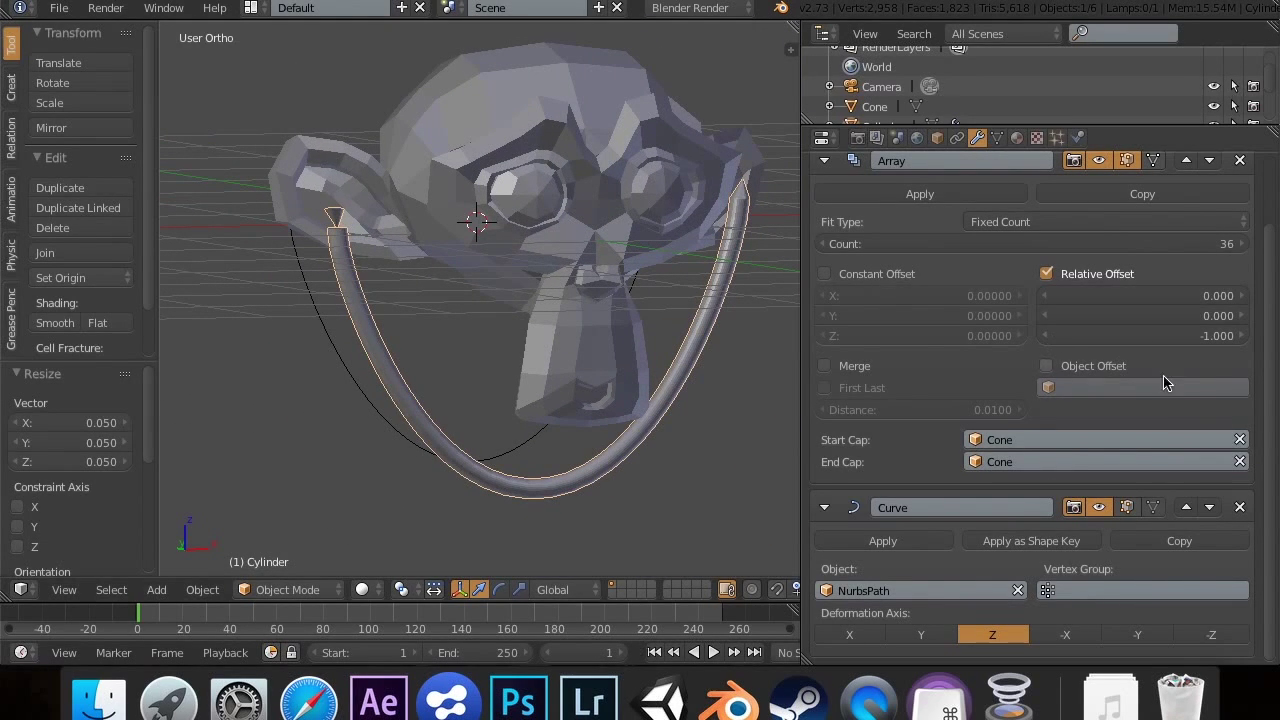
Step: Clear the array's end cap and duplicate the cone in place
left_click(1240, 461)
left_click(876, 106)
key("shift+d")
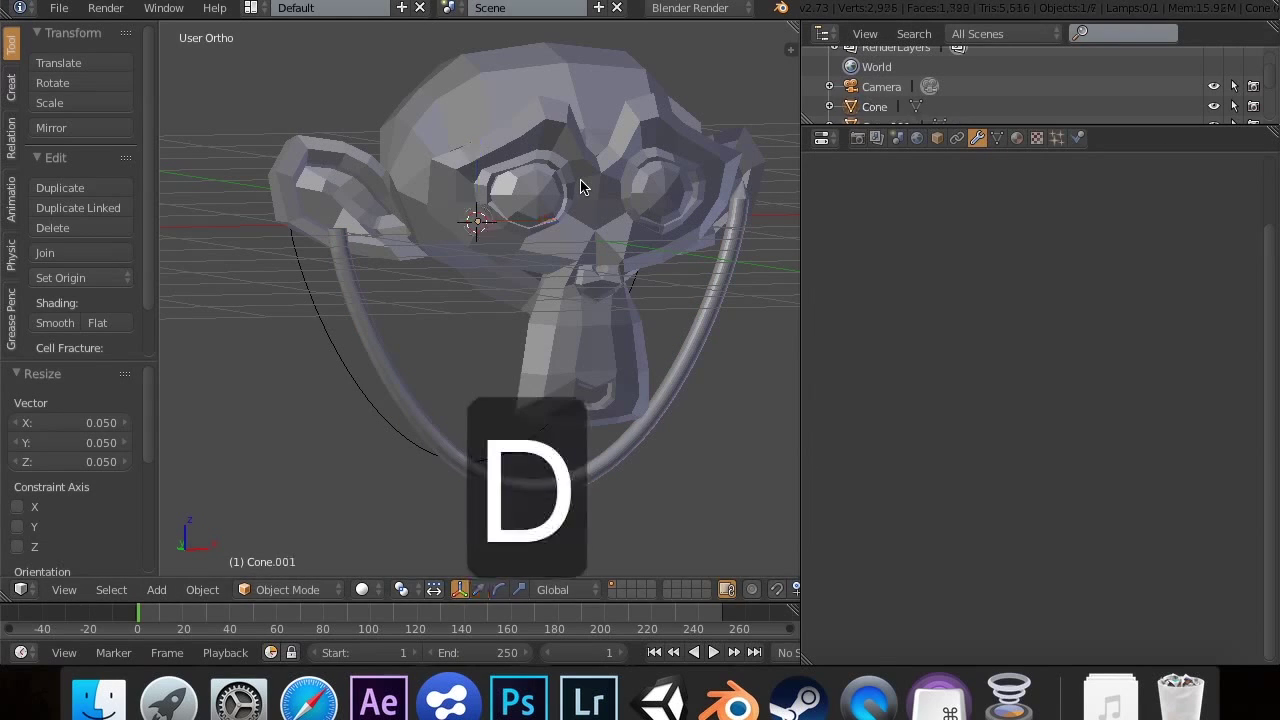
key("Return")
Step: Rotate the duplicated cone 180° about the X axis
key("r")
key("x")
key("9")
key("0")
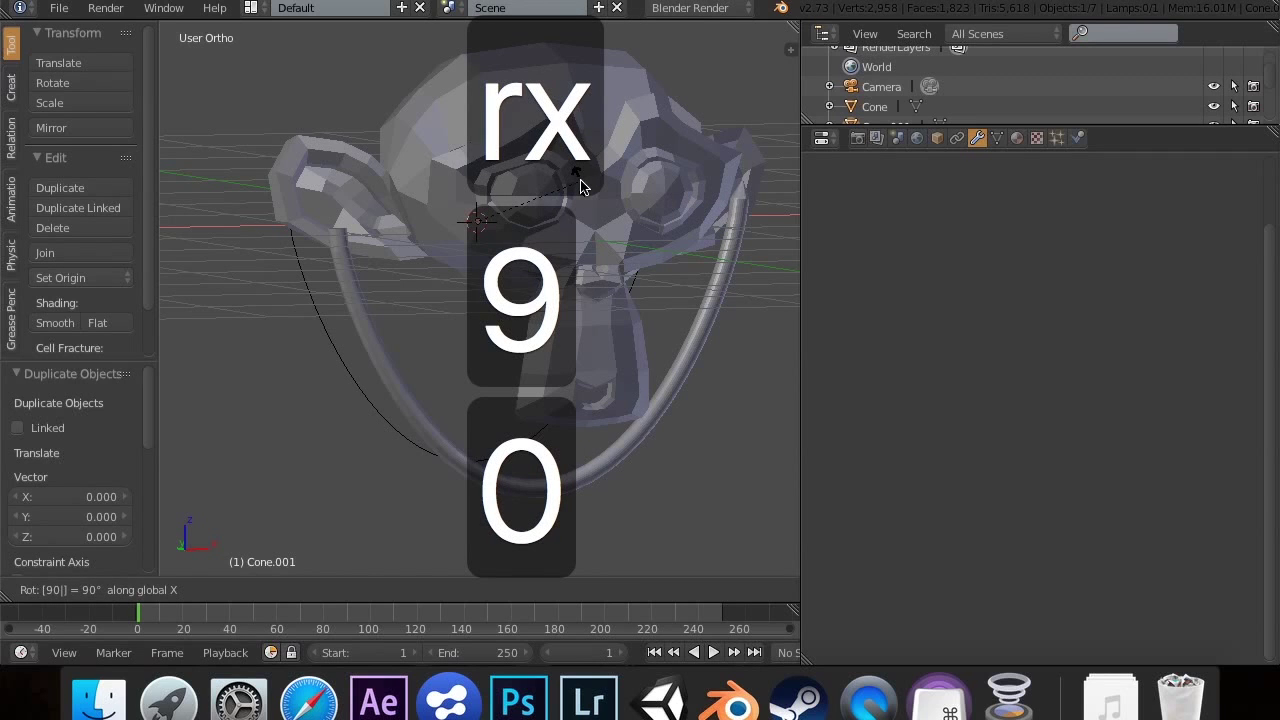
key("BackSpace")
key("BackSpace")
key("BackSpace")
key("BackSpace")
key("BackSpace")
type("180")
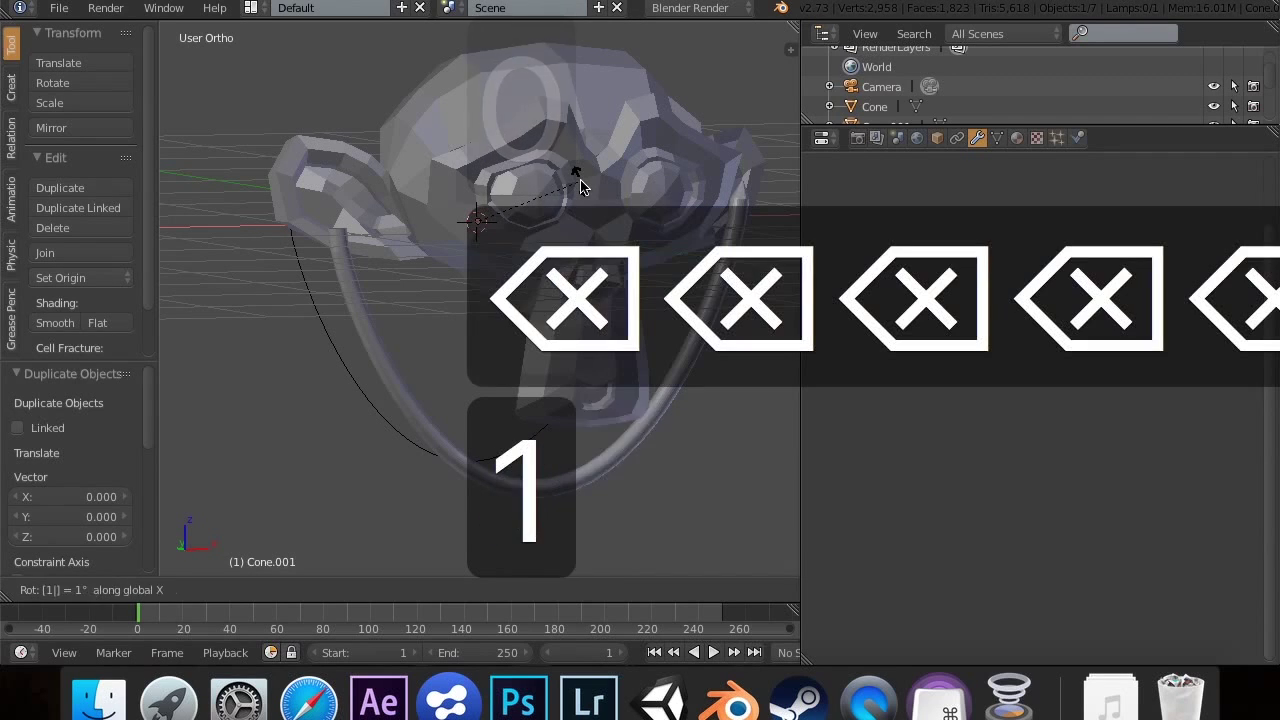
key("Return")
Step: Assign Cone.001 as the end cap of the arrayed cylinder
right_click(360, 271)
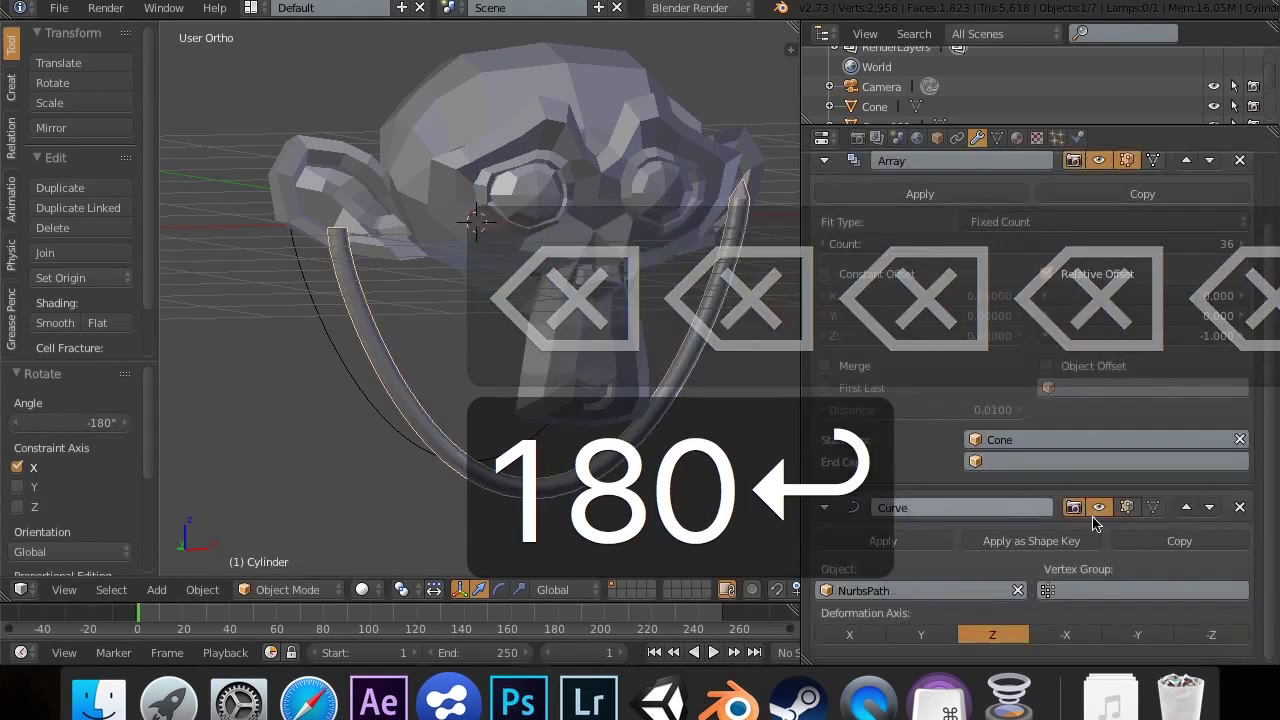
left_click(1098, 463)
left_click(1043, 279)
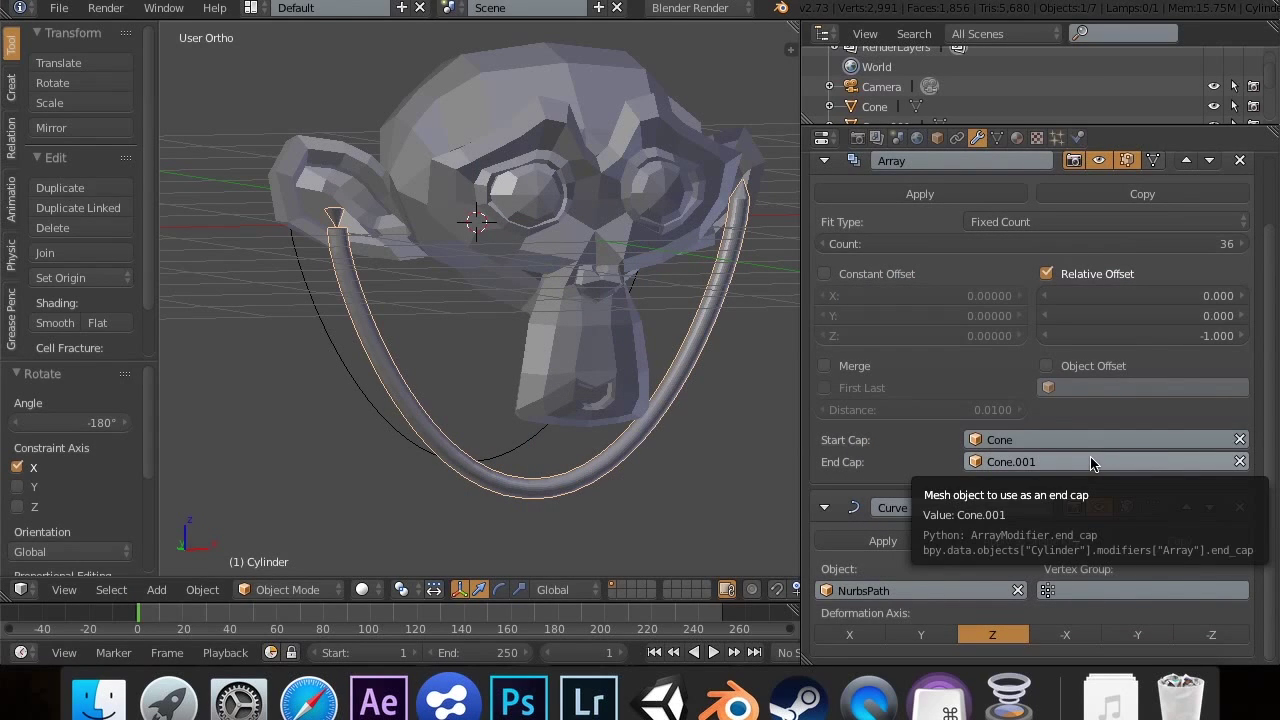
Step: Replace the array's end cap with Cone and try Suzanne in its place
left_click(1239, 462)
left_click(1193, 464)
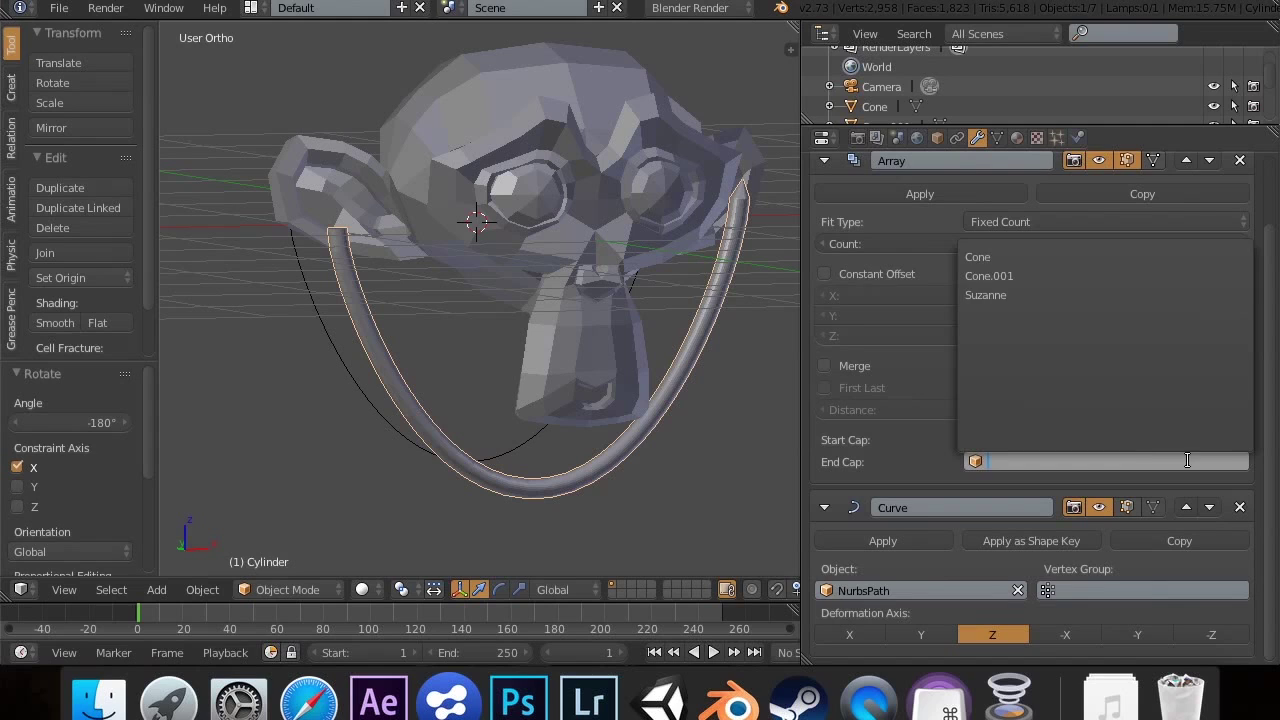
left_click(1037, 257)
left_click(1025, 464)
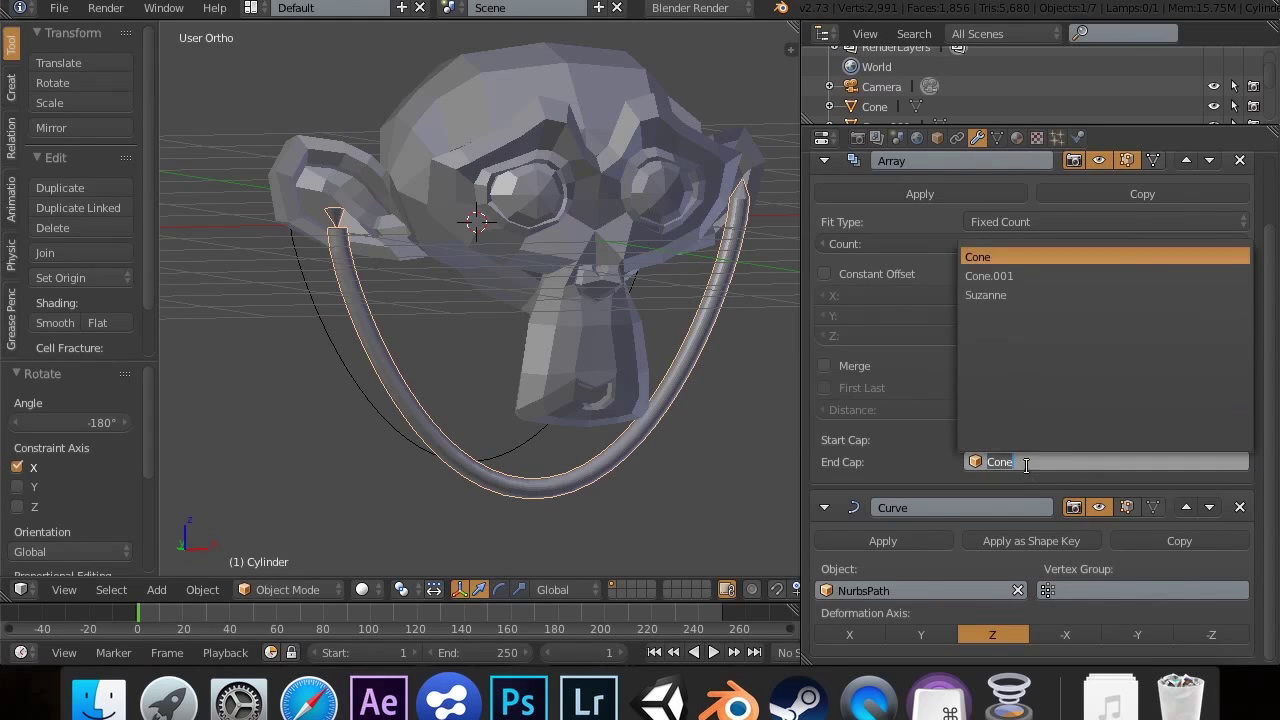
left_click(1000, 296)
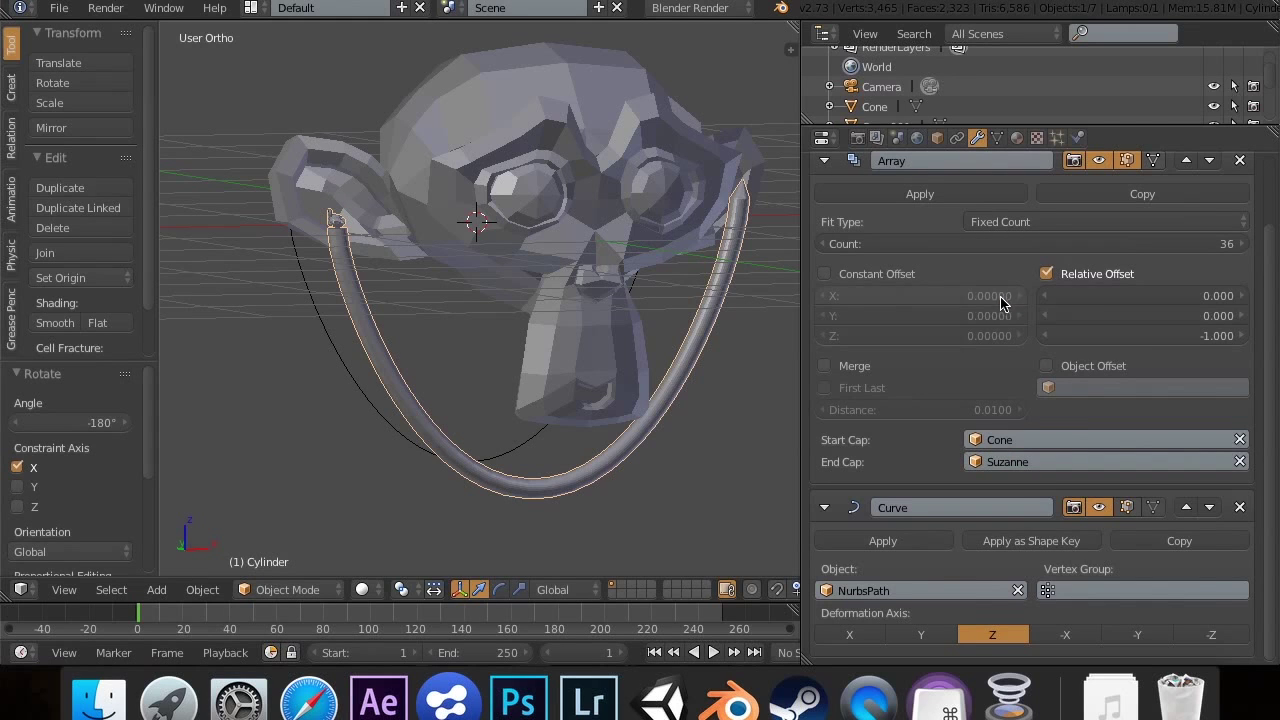
Step: Set the array's end cap back to Cone
left_click(1034, 457)
left_click(1034, 252)
scroll(650, 322, "right", 10)
scroll(650, 322, "left", 10)
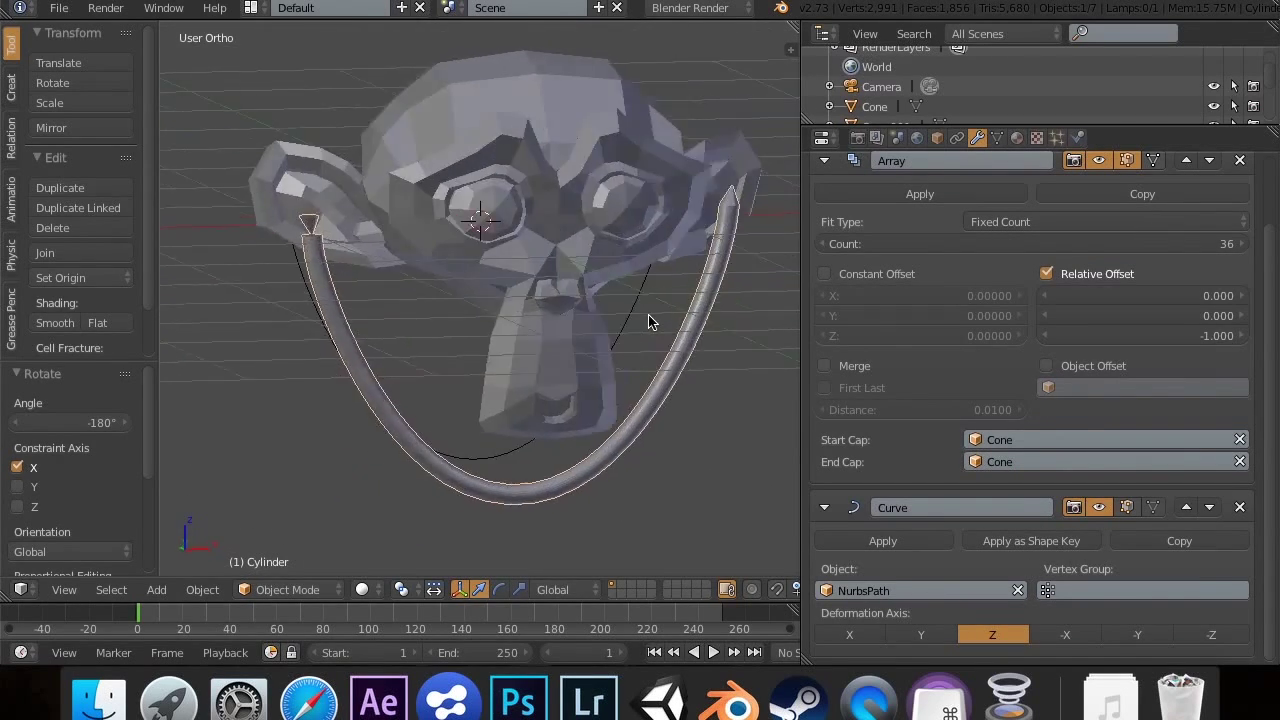
scroll(650, 322, "right", 10)
scroll(649, 322, "left", 10)
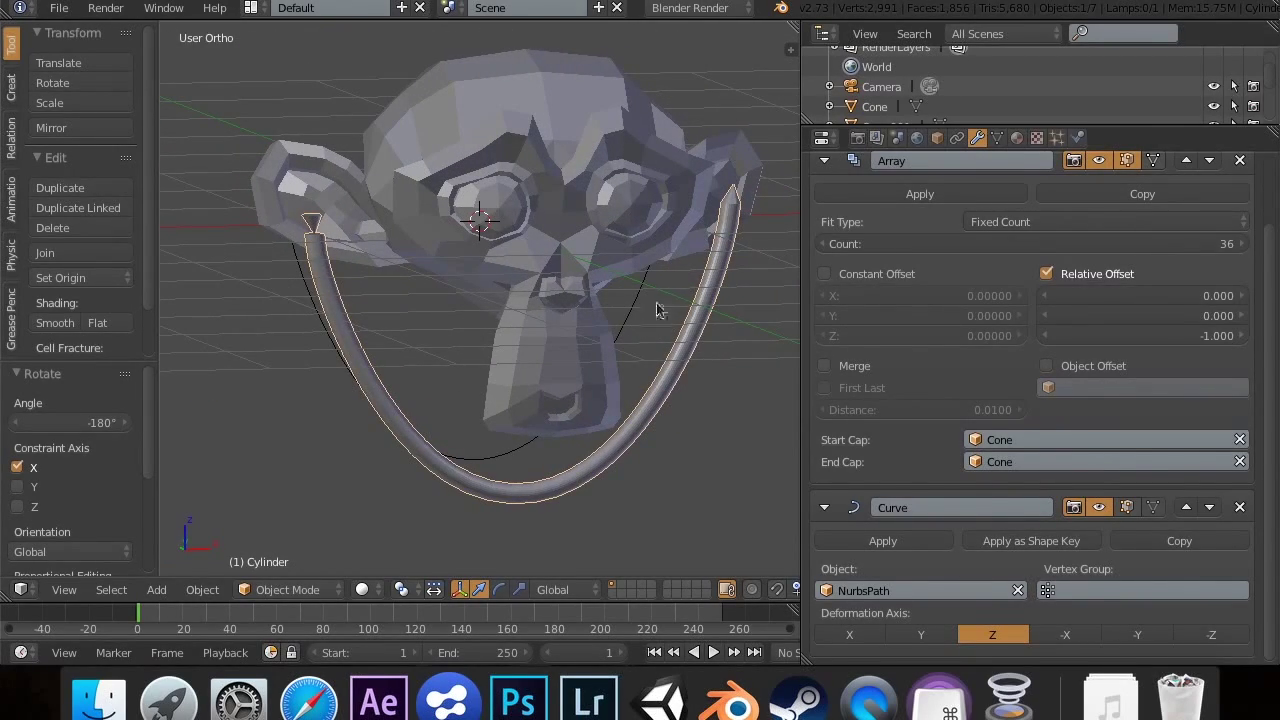